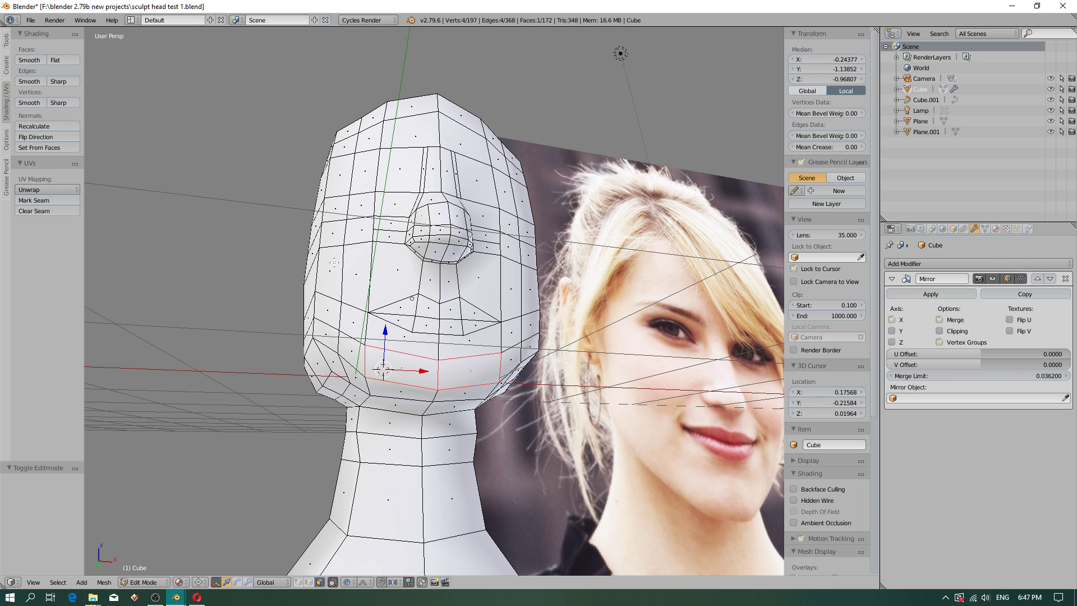
Place the 3D cursor on the chin as the view pivot and inspect the head around it.
middle_drag(412, 299, 362, 361)
click(407, 360)
click(375, 374)
click(411, 362)
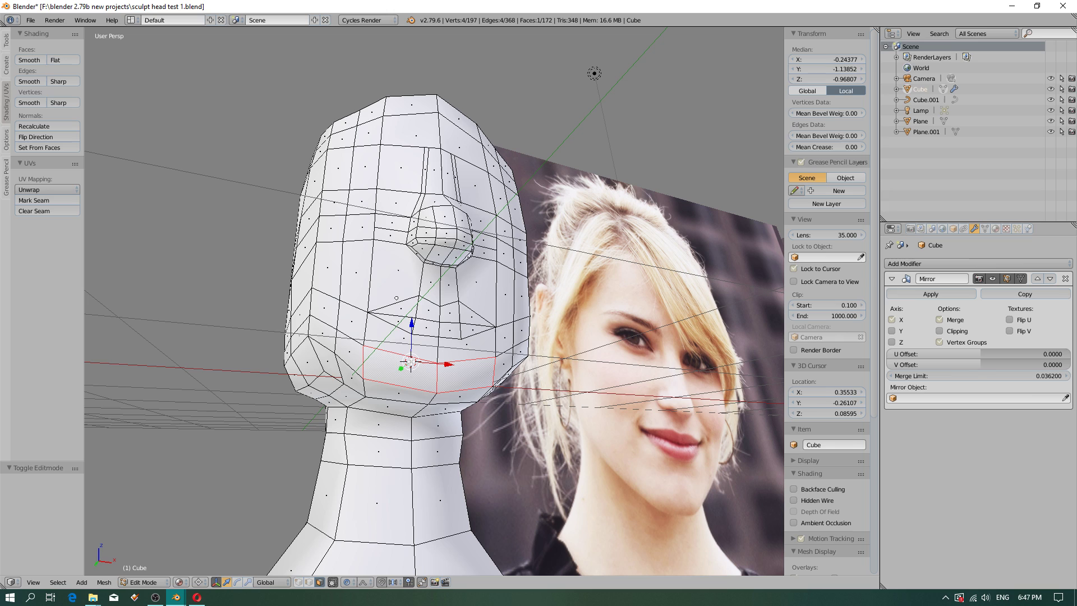
click(392, 368)
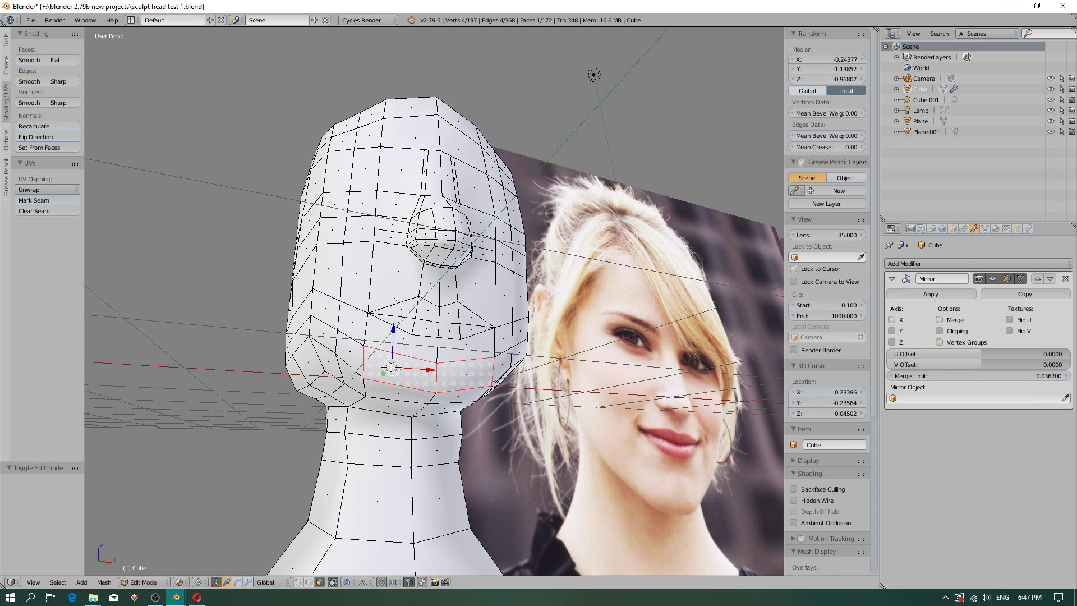
click(423, 360)
click(389, 365)
click(408, 374)
click(390, 368)
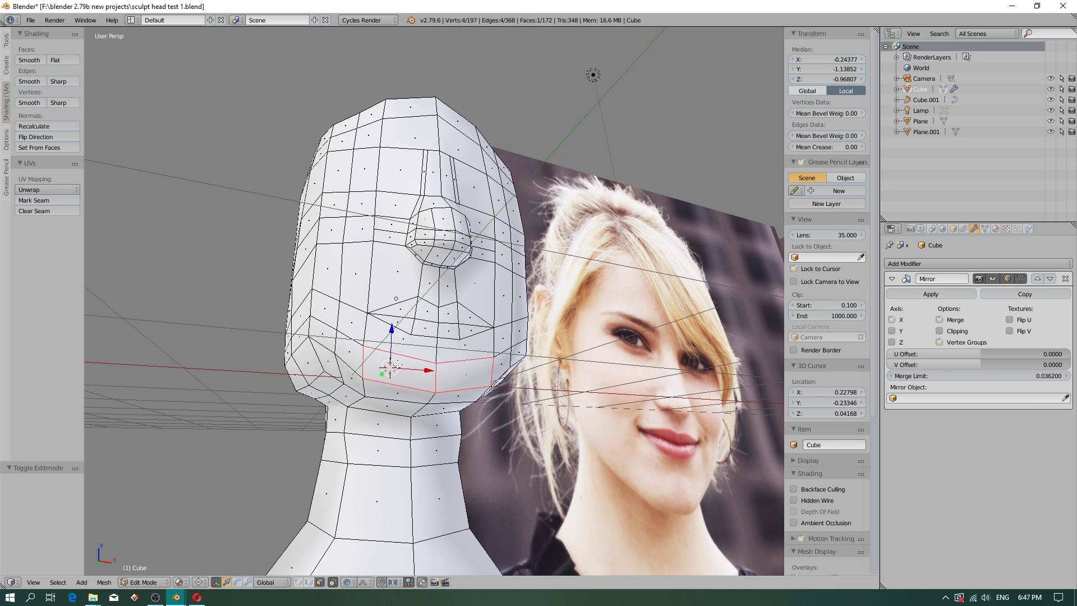
middle_drag(398, 365, 376, 458)
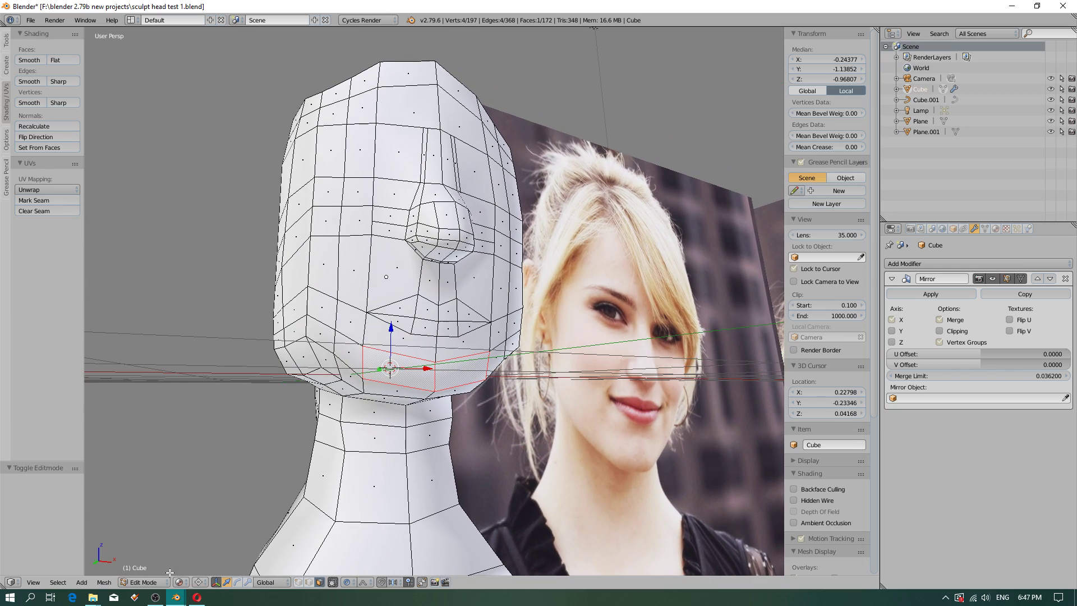
Switch the head mesh to Object Mode.
click(144, 581)
click(145, 569)
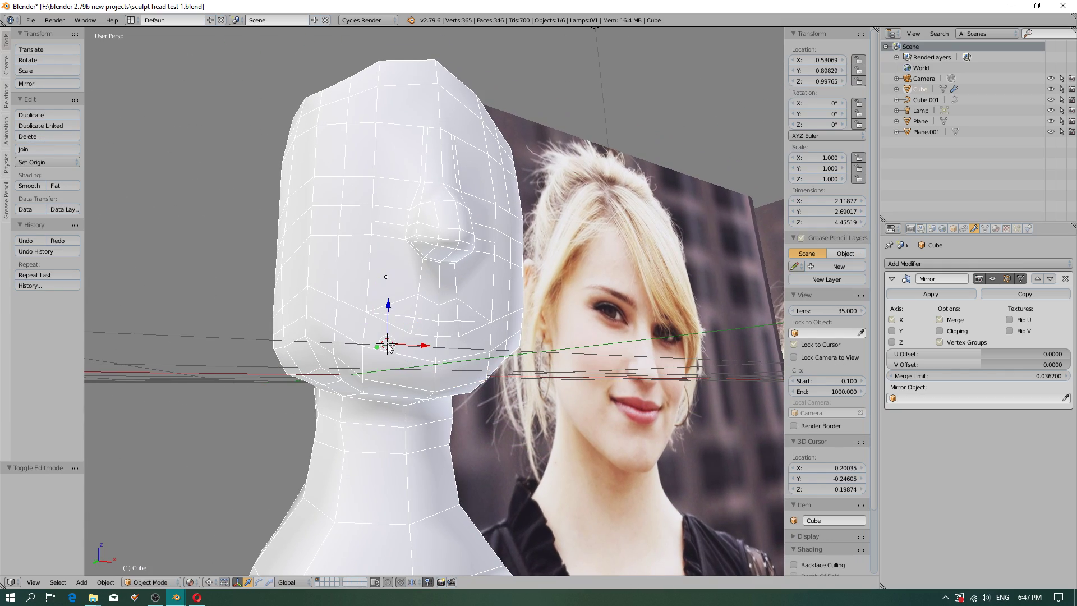
middle_drag(390, 348, 398, 432)
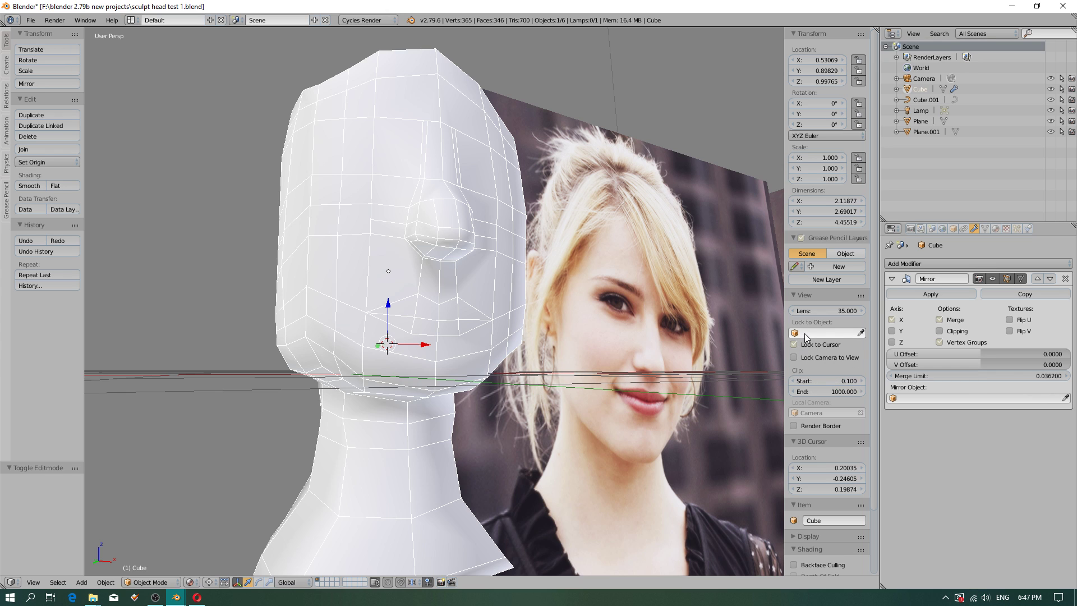
Place the 3D cursor on the nose as the view pivot and examine the nose's underside up close.
click(434, 294)
click(380, 267)
middle_drag(413, 400, 381, 383)
scroll(437, 372, down, 3)
scroll(401, 333, up, 6)
middle_drag(456, 429, 444, 393)
scroll(444, 392, down, 3)
click(481, 301)
middle_drag(481, 301, 578, 289)
scroll(485, 424, up, 4)
scroll(463, 315, up, 5)
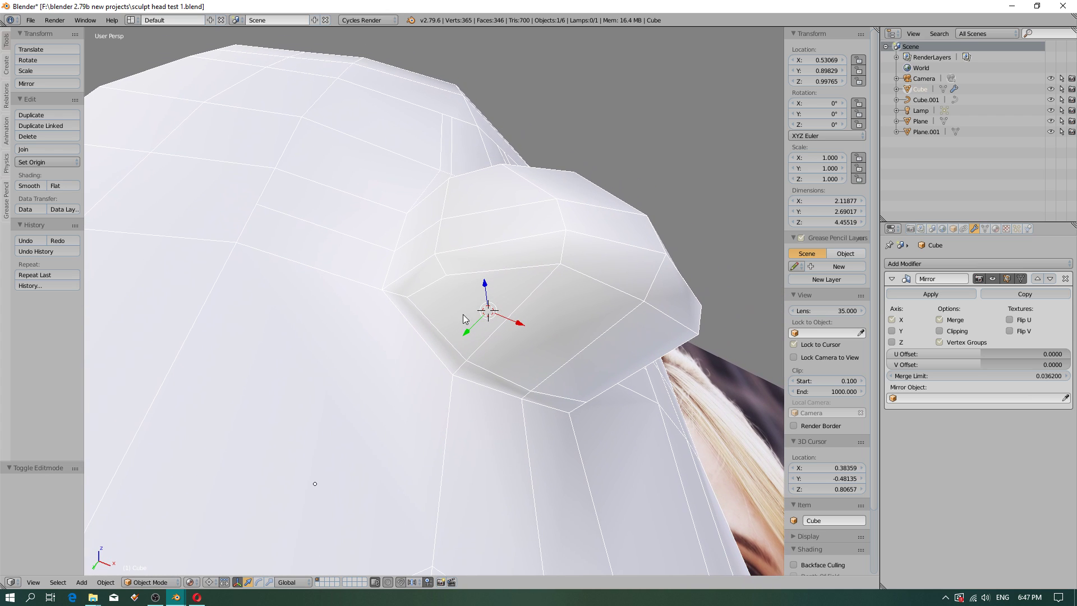
In Edit Mode, select the face on the nose's underside and place the 3D cursor on it.
click(150, 582)
click(147, 568)
right_click(504, 308)
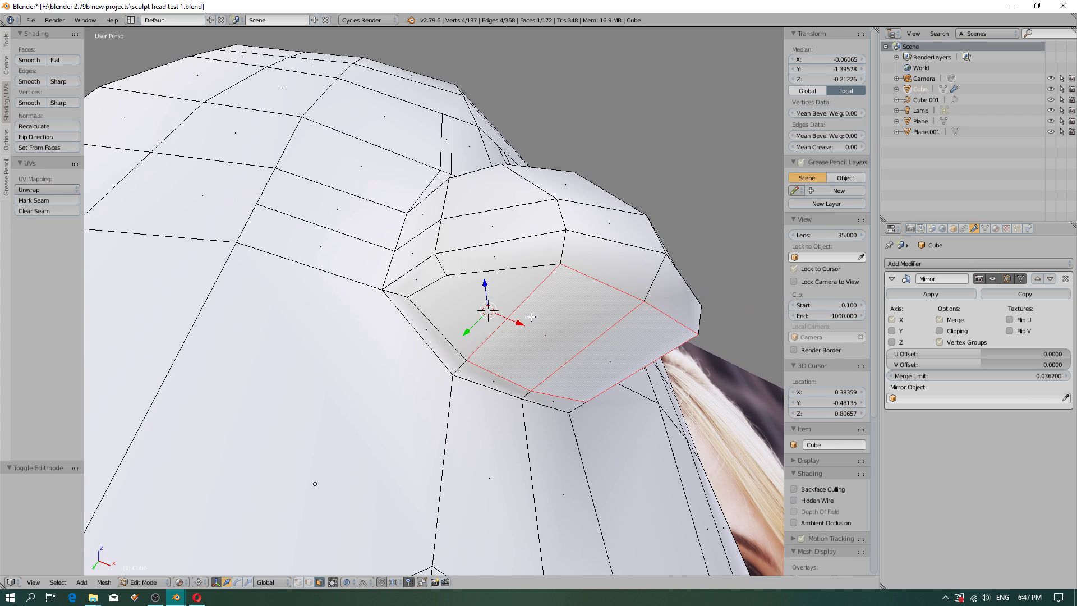
click(504, 307)
click(504, 307)
Review the right mouse key bindings in the input settings of the User Preferences window.
mouse_move(176, 597)
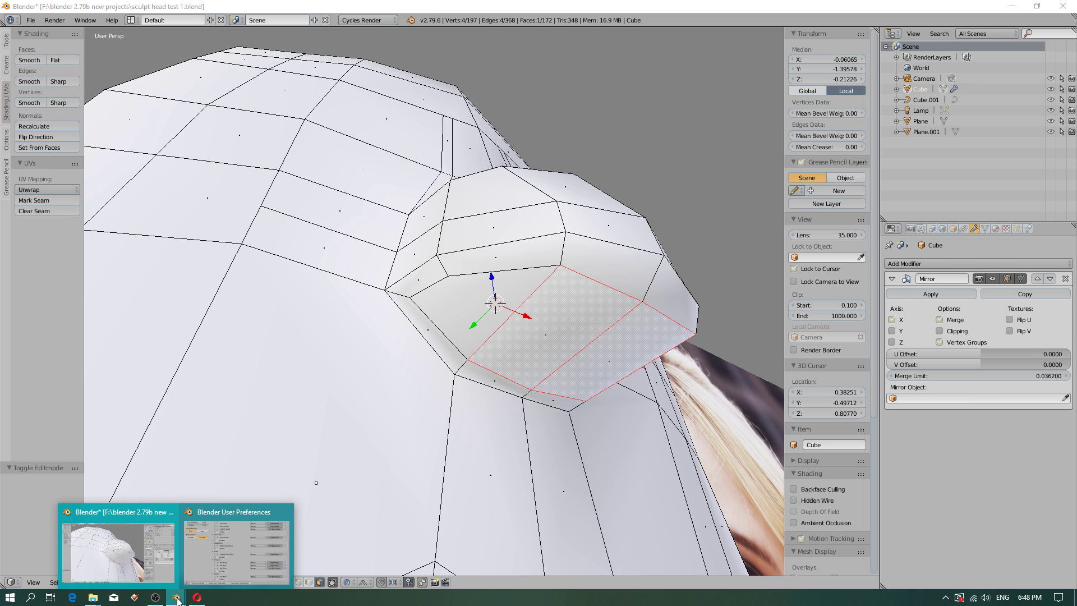
click(228, 573)
scroll(254, 205, up, 15)
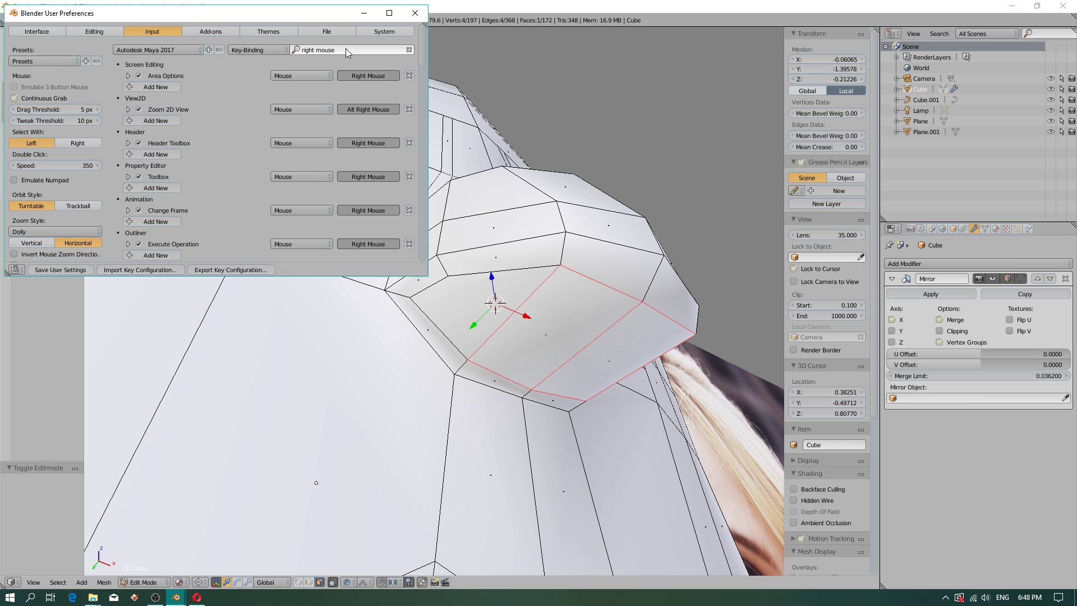
scroll(146, 163, down, 6)
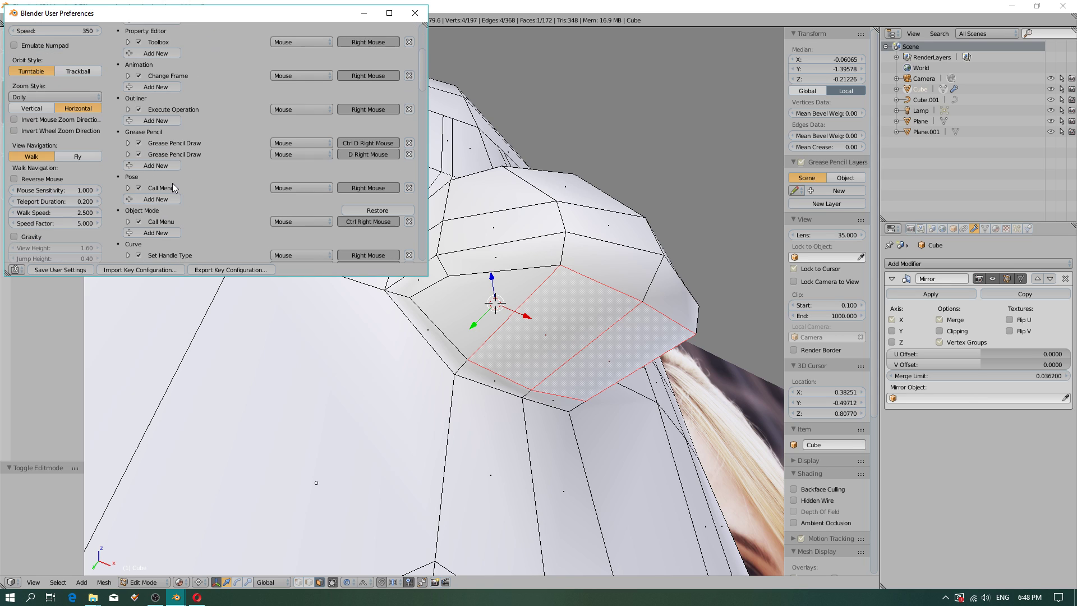
scroll(174, 185, down, 15)
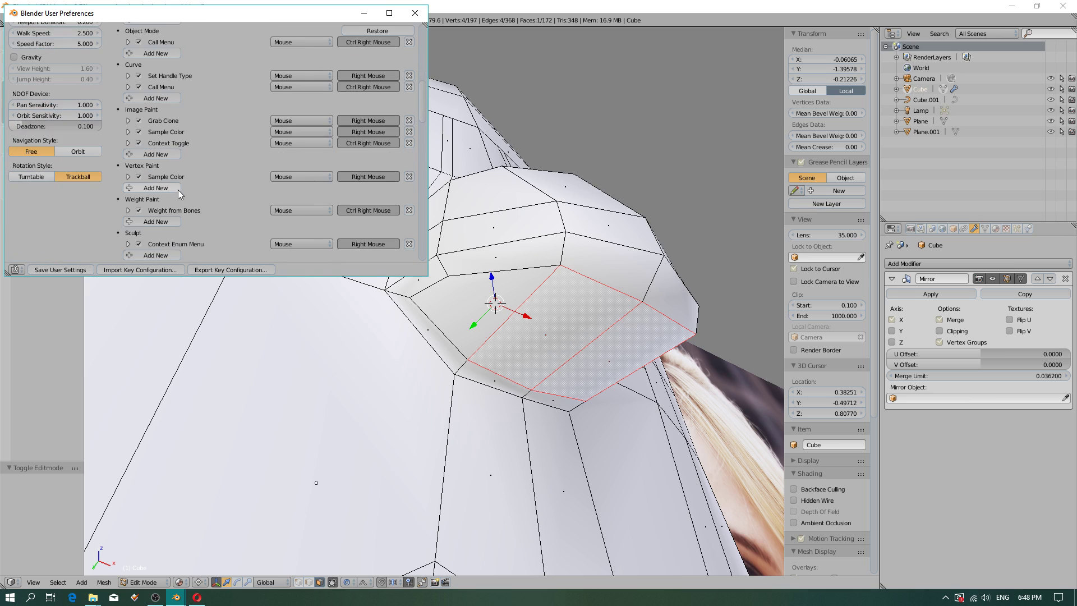
scroll(179, 190, down, 7)
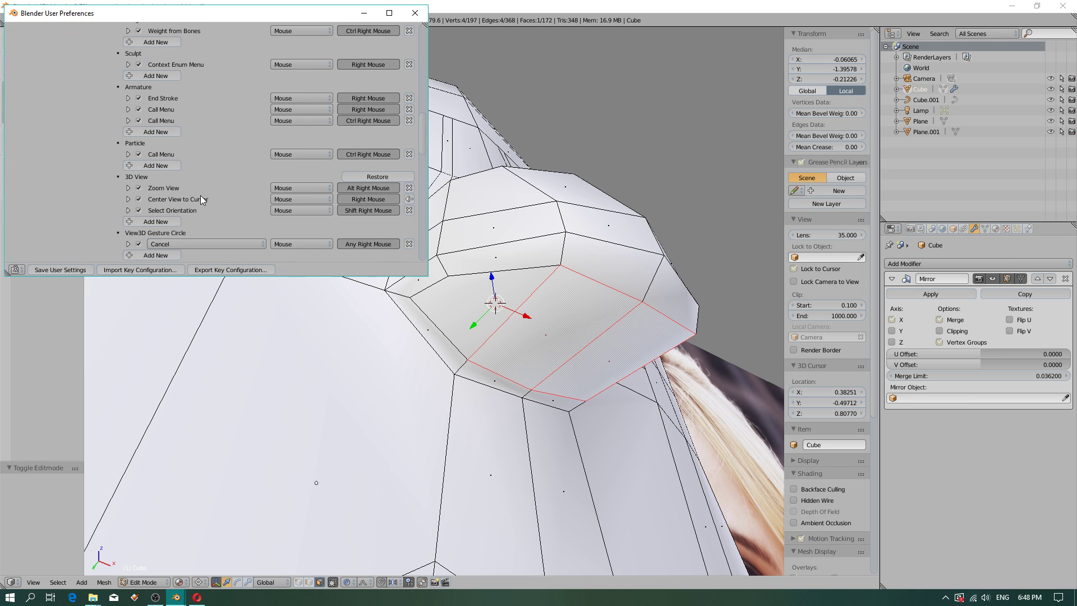
scroll(203, 196, down, 8)
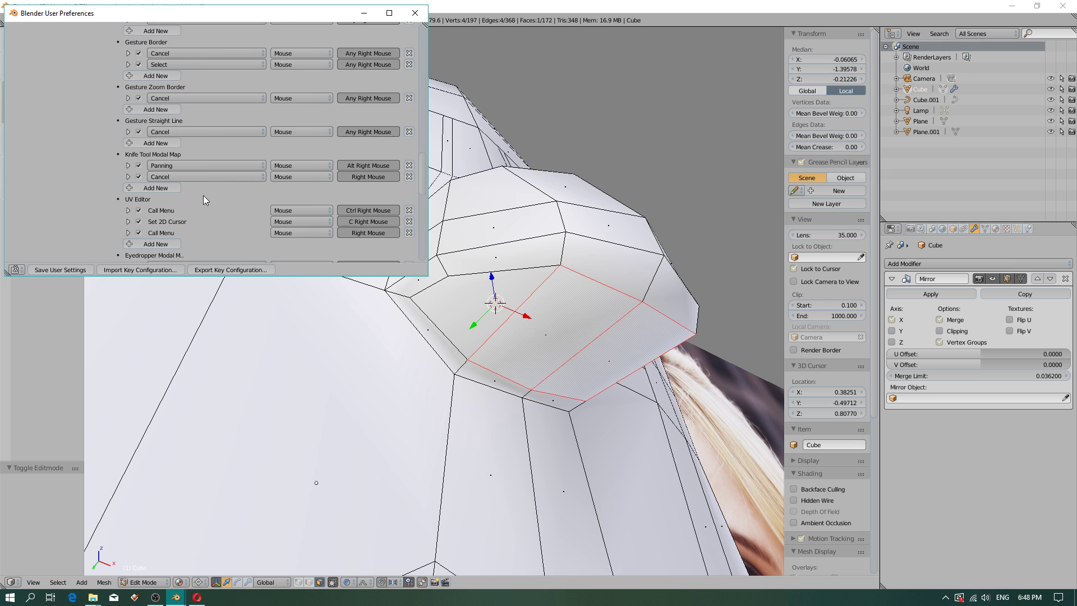
scroll(203, 195, down, 10)
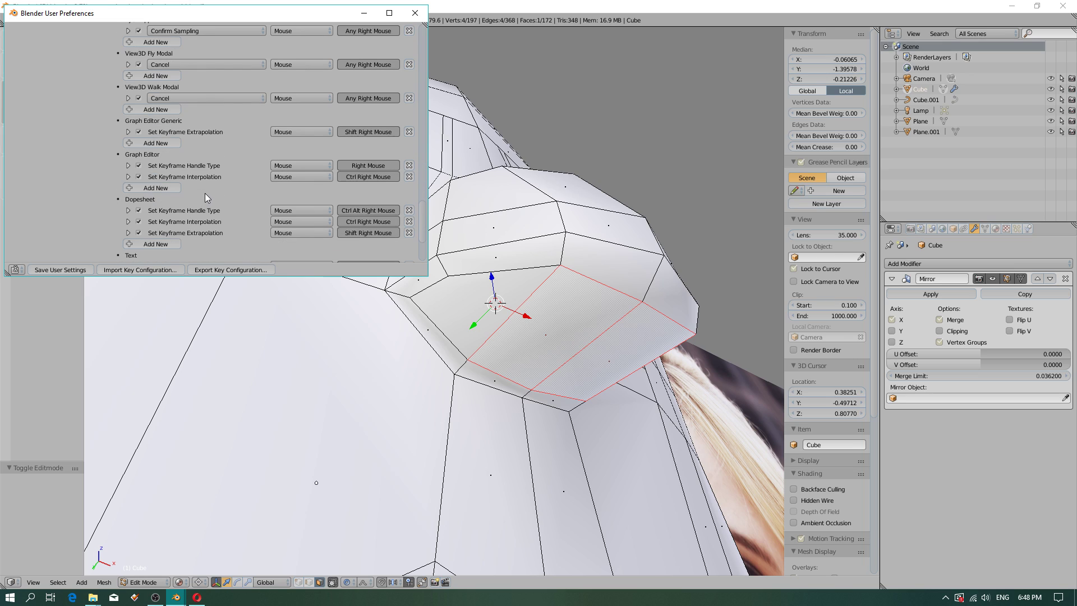
scroll(238, 200, up, 20)
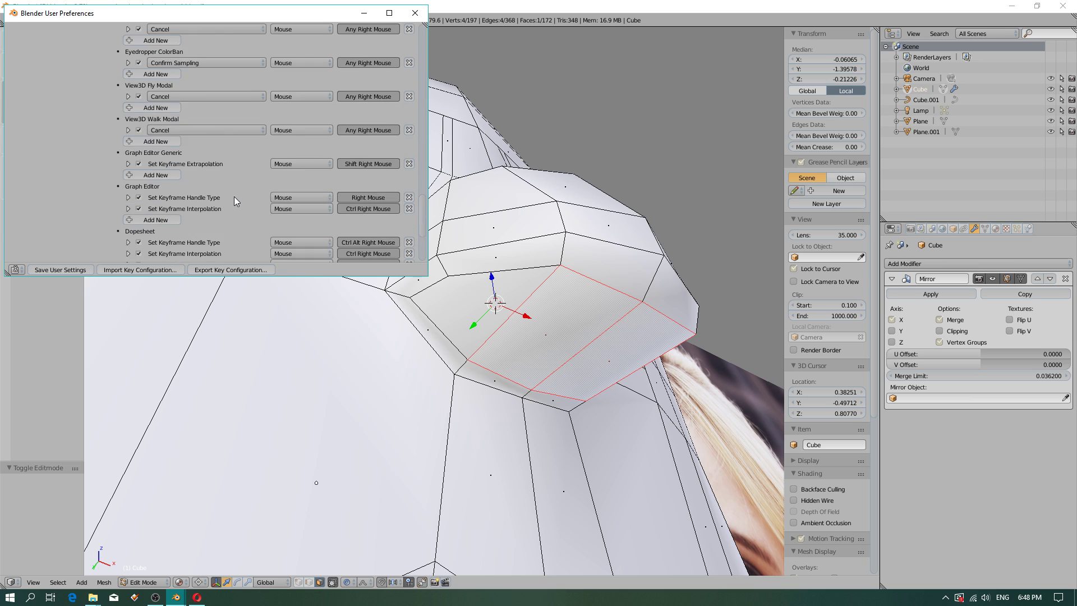
scroll(241, 200, up, 10)
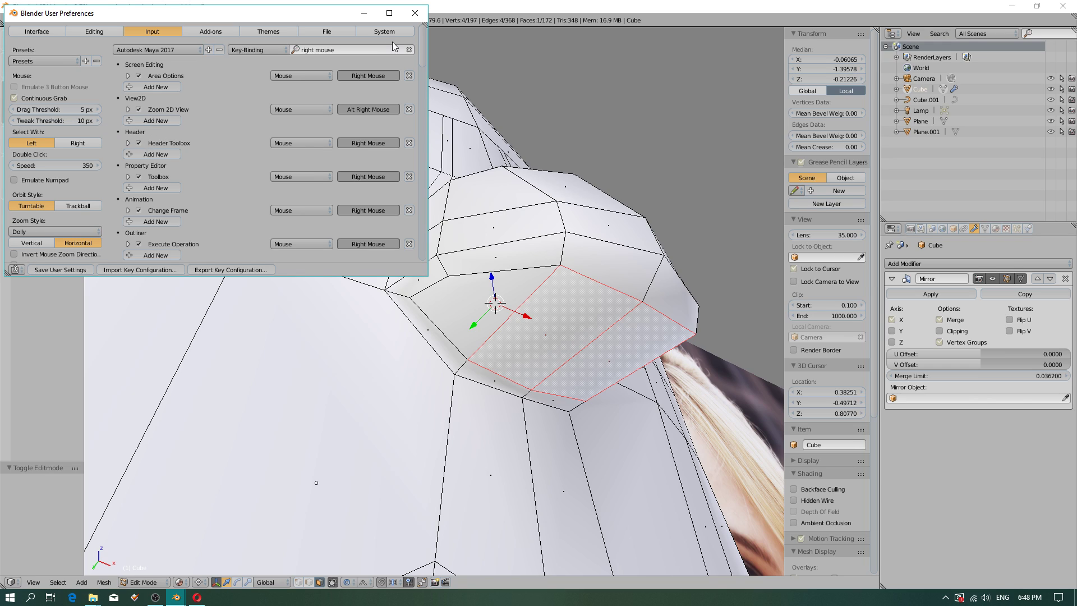
Clear the key-binding search filter and check the Mesh keymap section.
click(410, 50)
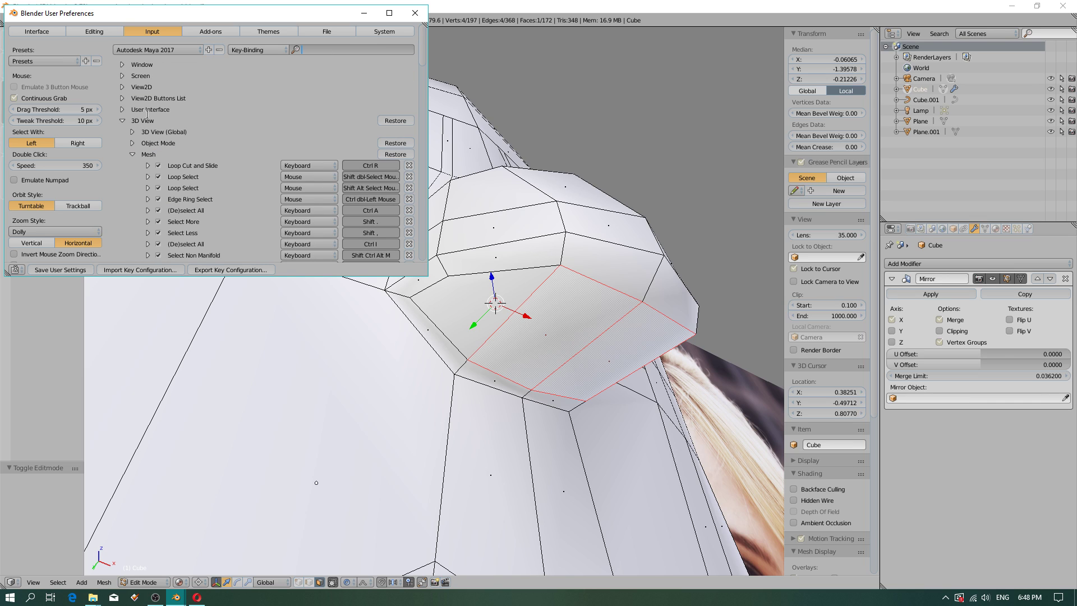
click(132, 154)
click(133, 154)
Cut a new edge across the face on the nose's underside with the Knife tool.
right_click(487, 320)
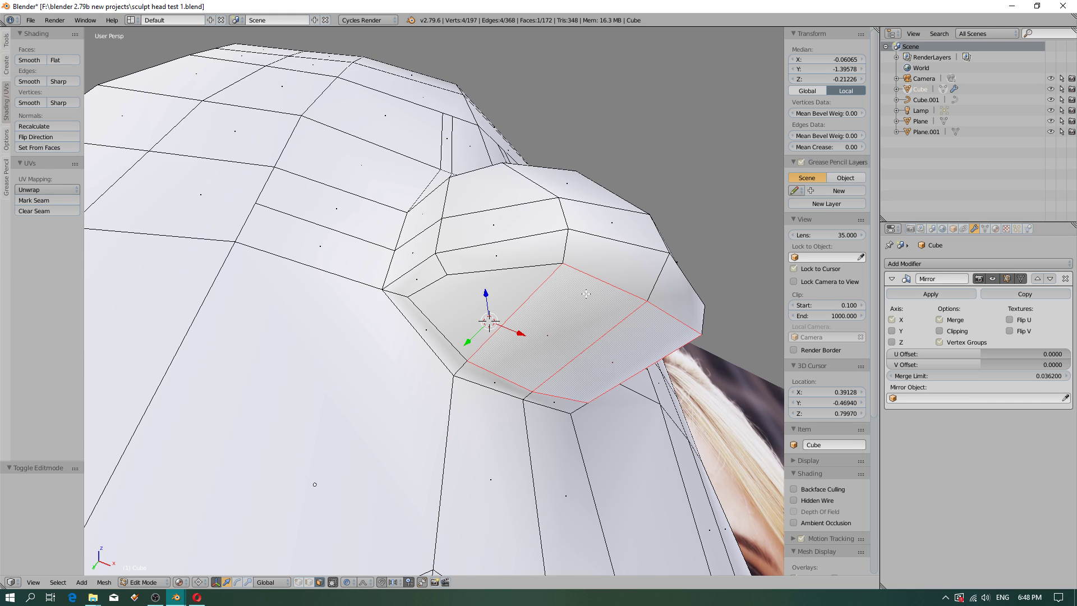
right_click(585, 293)
middle_drag(570, 342, 528, 328)
right_click(571, 355)
middle_drag(597, 264, 503, 288)
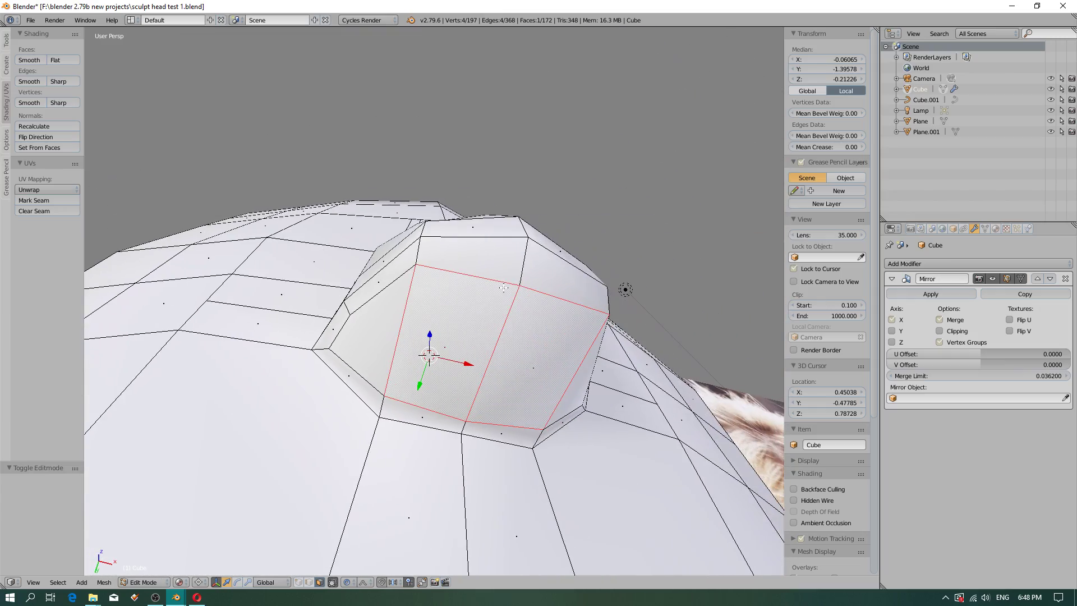
key(k)
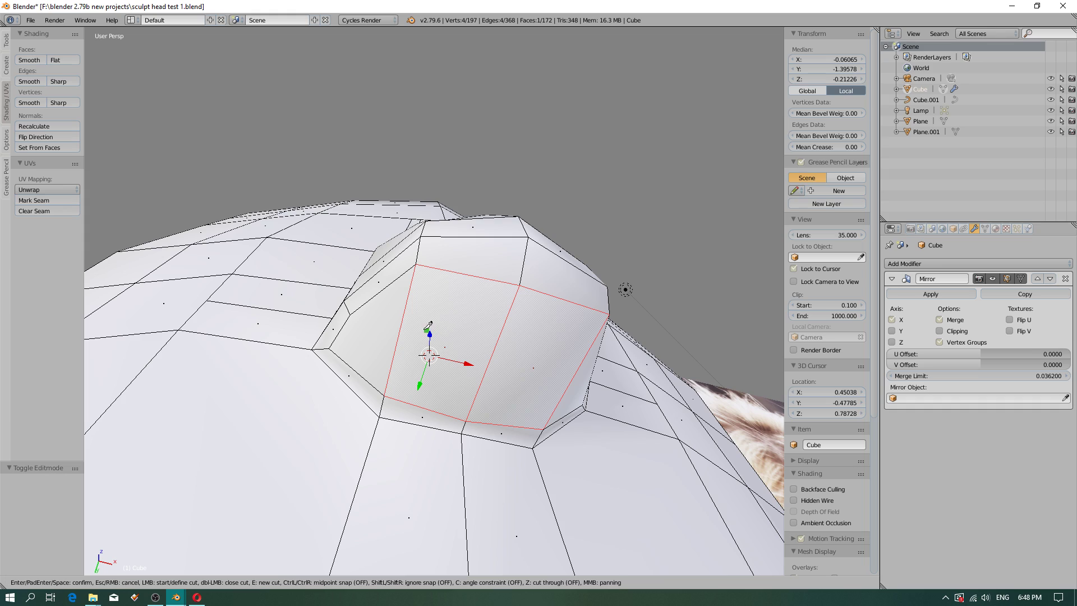
click(350, 316)
click(397, 340)
click(488, 364)
key(Return)
Switch to edge selection and select the edge loop running through the new cut under the nose.
middle_drag(386, 298, 451, 343)
click(461, 350)
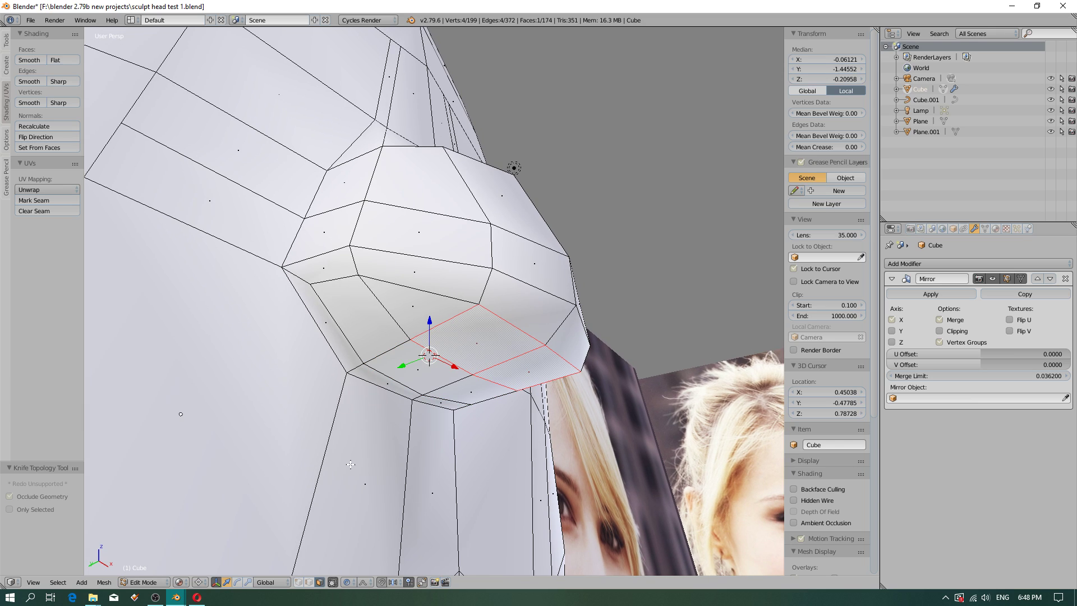
click(309, 582)
click(414, 333)
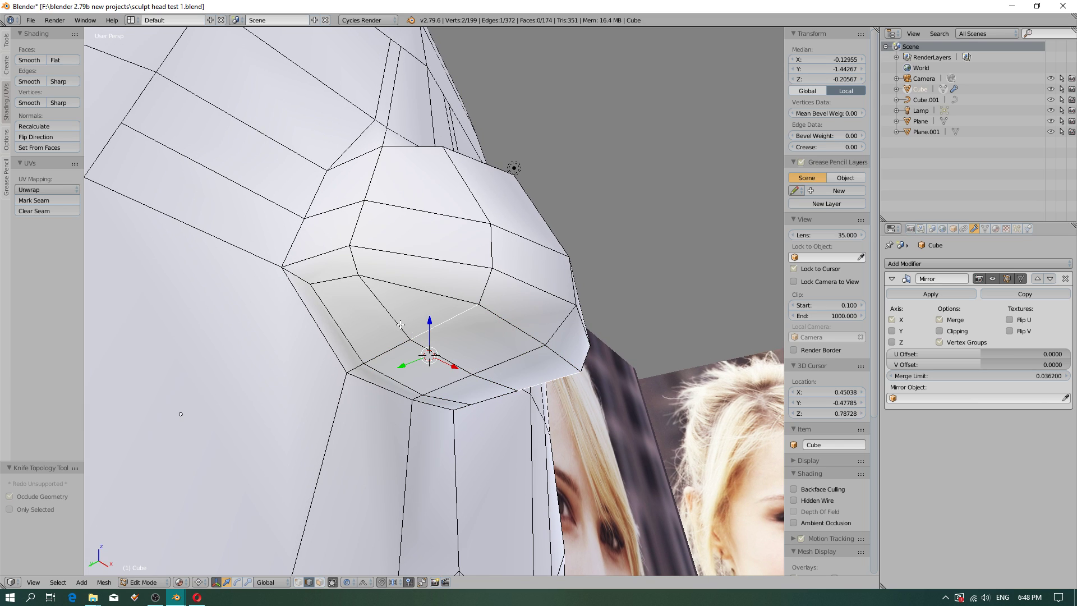
alt+click(391, 323)
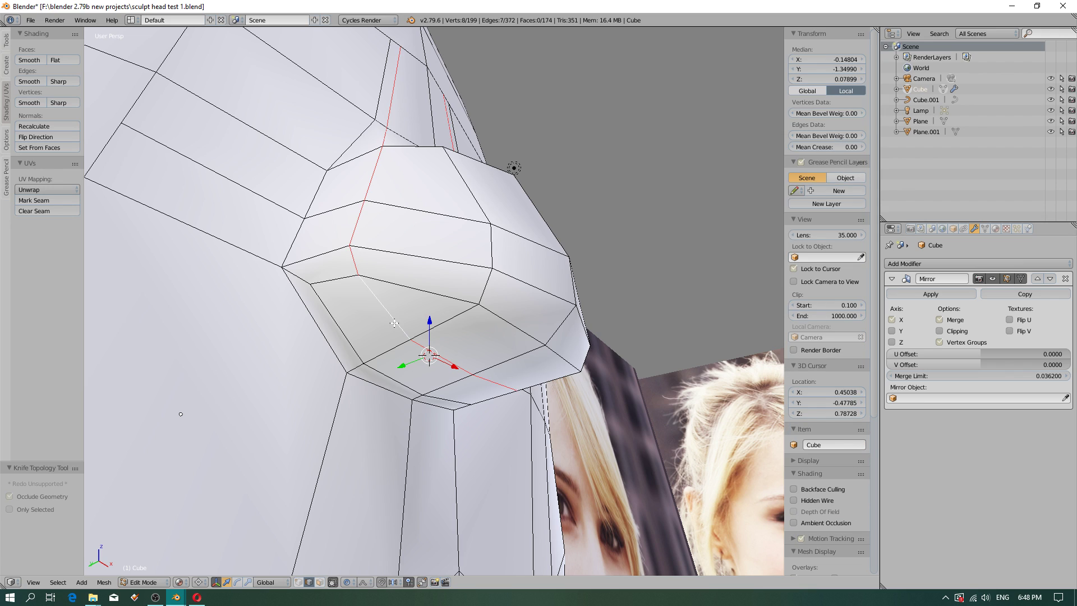
Try selecting single edges on the nose's underside and deselecting everything between picks.
right_click(465, 372)
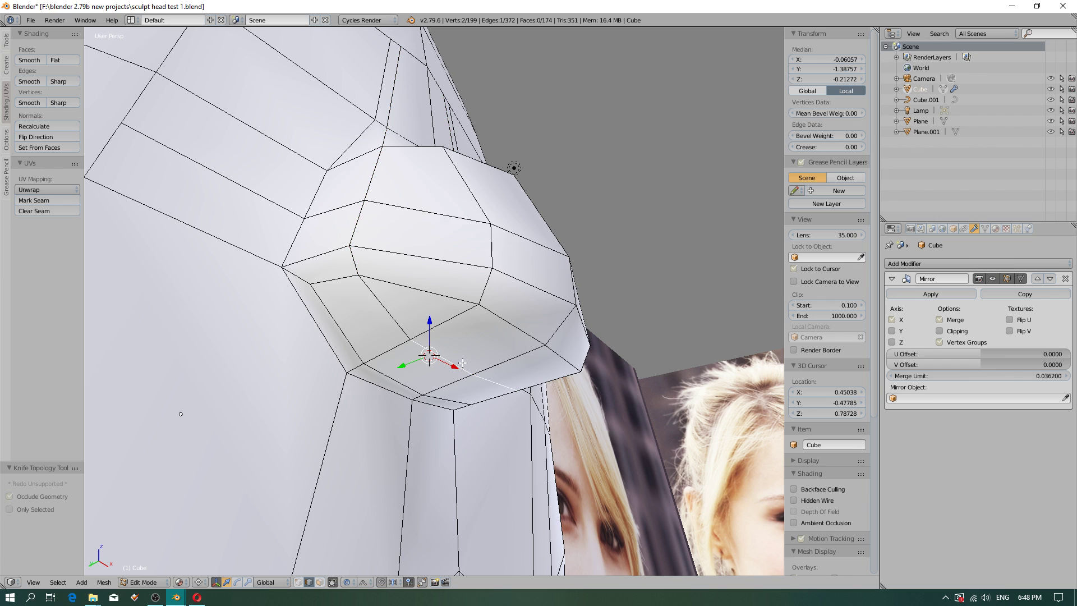
right_click(410, 348)
right_click(445, 360)
right_click(469, 317)
right_click(501, 316)
key(a)
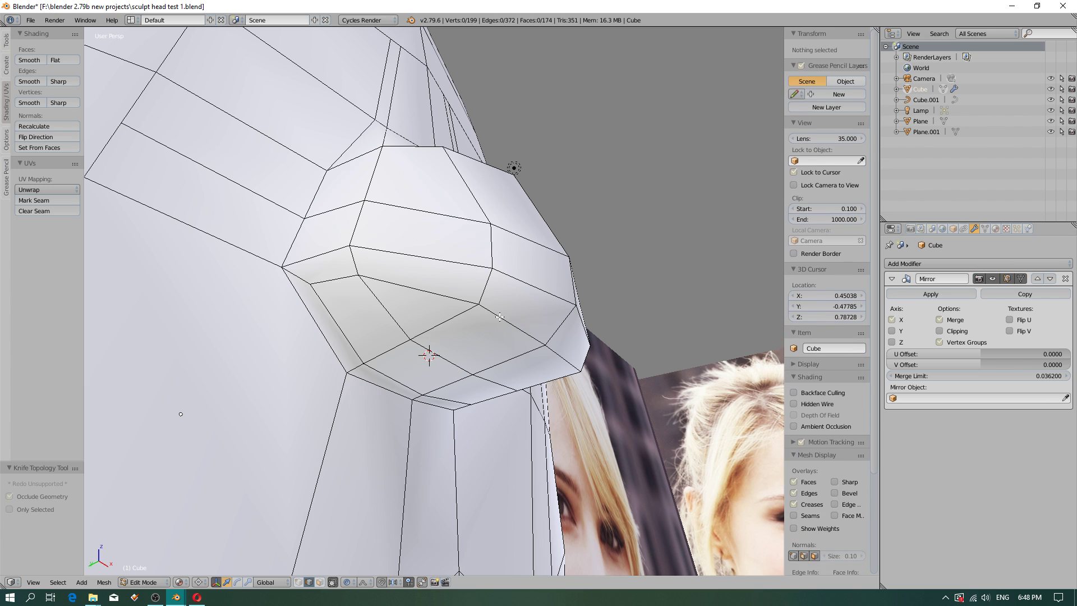
right_click(500, 317)
key(a)
right_click(500, 317)
key(a)
right_click(499, 317)
key(a)
right_click(500, 317)
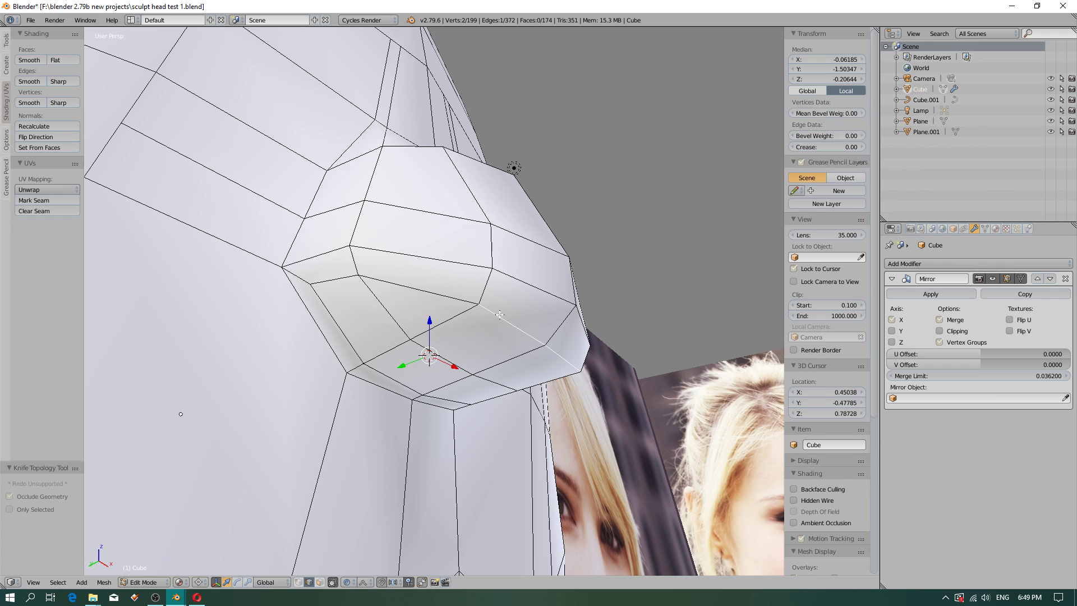
Try adding neighbouring nose edges to the selection and removing them one by one.
right_click(487, 275)
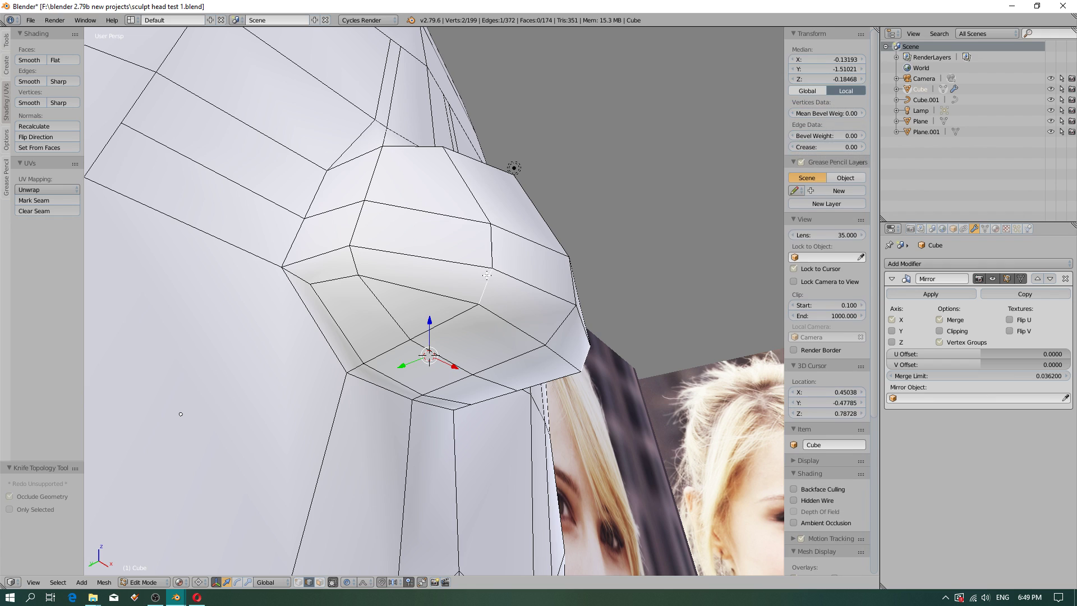
shift+right_click(446, 260)
shift+right_click(438, 287)
shift+right_click(433, 285)
shift+right_click(434, 261)
shift+right_click(483, 276)
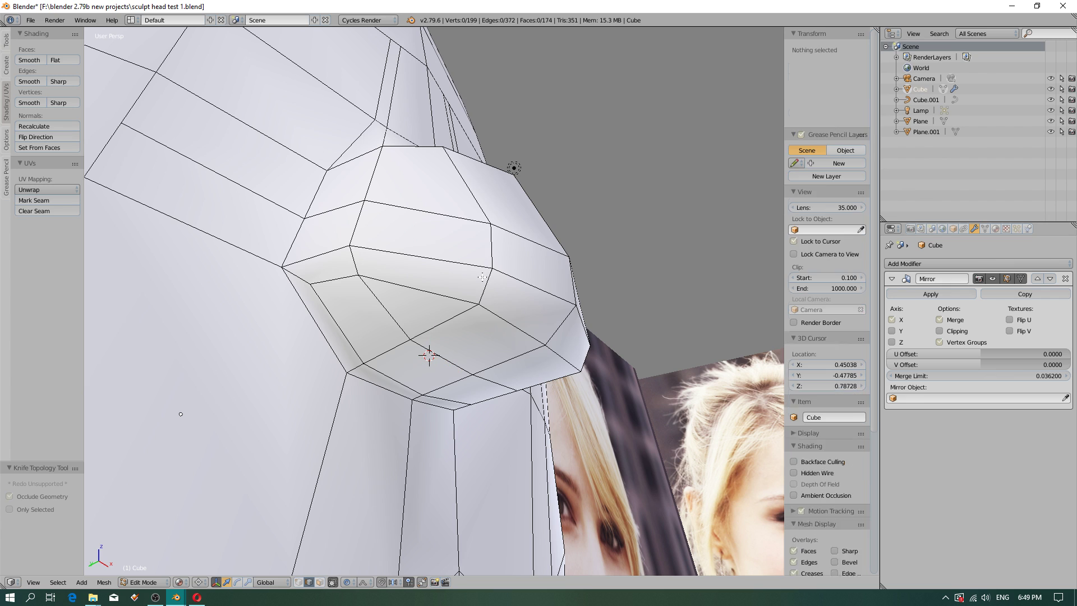
right_click(506, 321)
shift+right_click(506, 321)
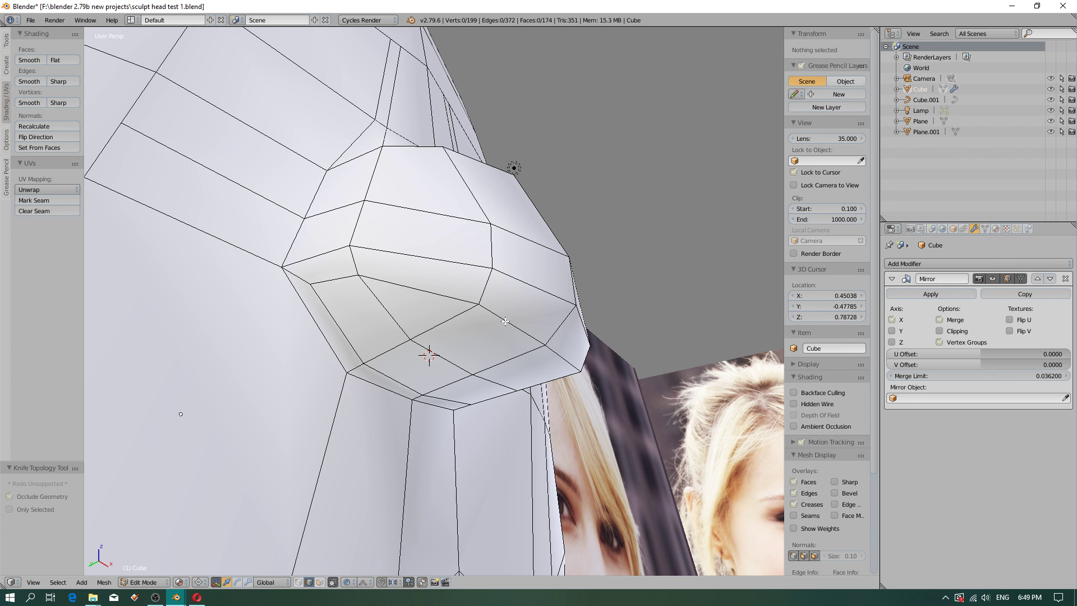
right_click(505, 321)
shift+right_click(505, 321)
right_click(506, 320)
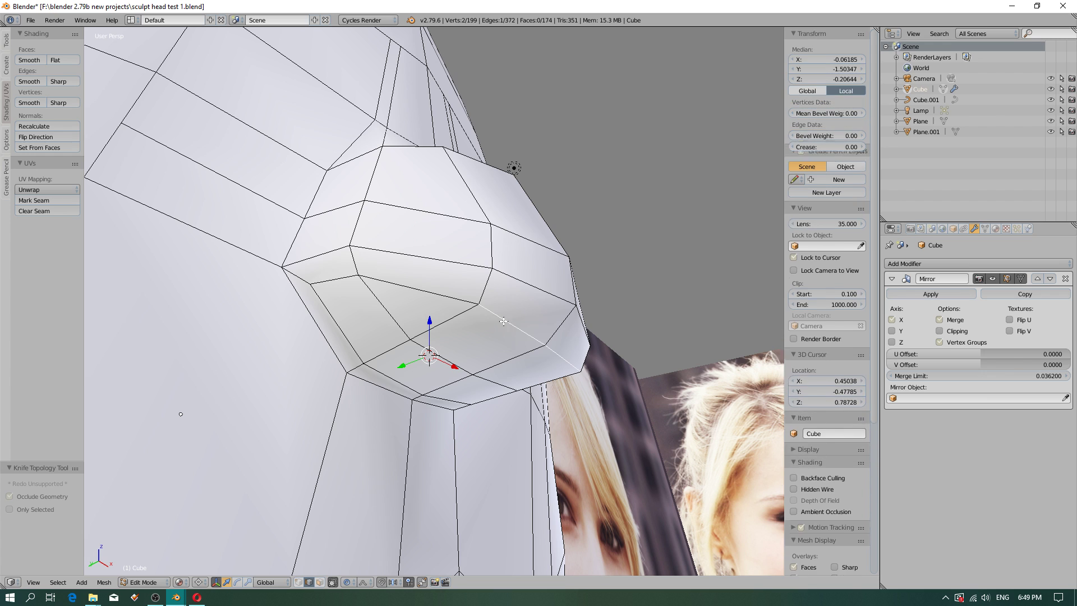
Lower the knife-cut edge under the nose by 0.020 on Z, and shift the extended edge selection by -0.015 on Y.
right_click(471, 345)
mouse_move(459, 351)
middle_down()
mouse_move(460, 392)
mouse_move(459, 345)
middle_up()
drag(433, 335, 428, 354)
middle_drag(428, 353, 407, 368)
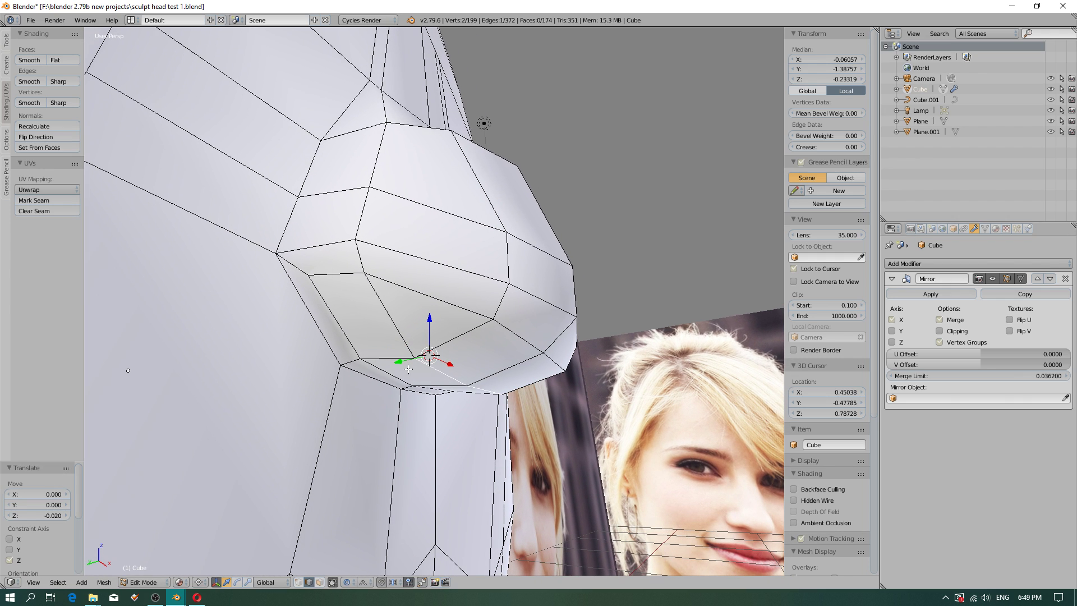
shift+right_click(379, 365)
drag(431, 340, 415, 365)
Move the front edge of the nose's underside down by 0.035 on Z.
right_click(506, 323)
click(508, 331)
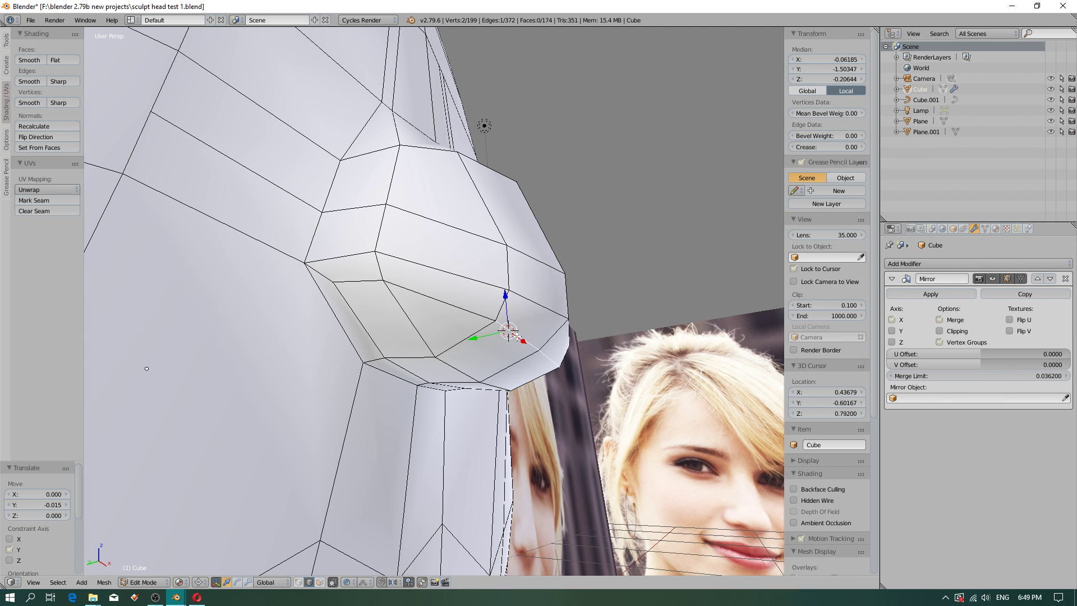
scroll(528, 343, up, 2)
drag(506, 306, 509, 340)
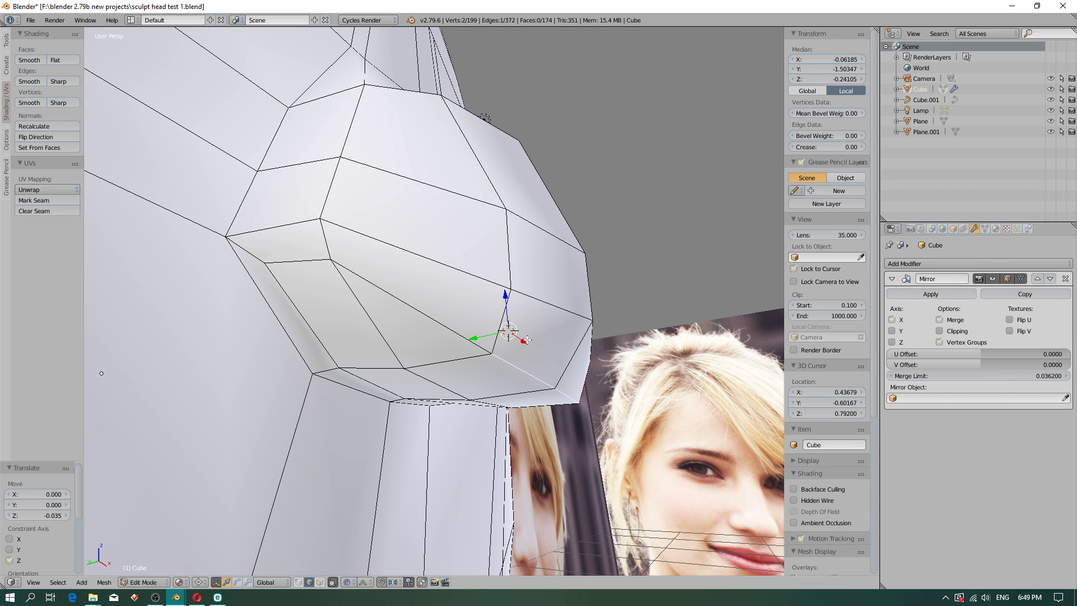
Move the vertical centreline edge on the front of the nose tip by -0.028 on Y.
middle_drag(571, 356, 606, 263)
right_click(625, 255)
click(622, 255)
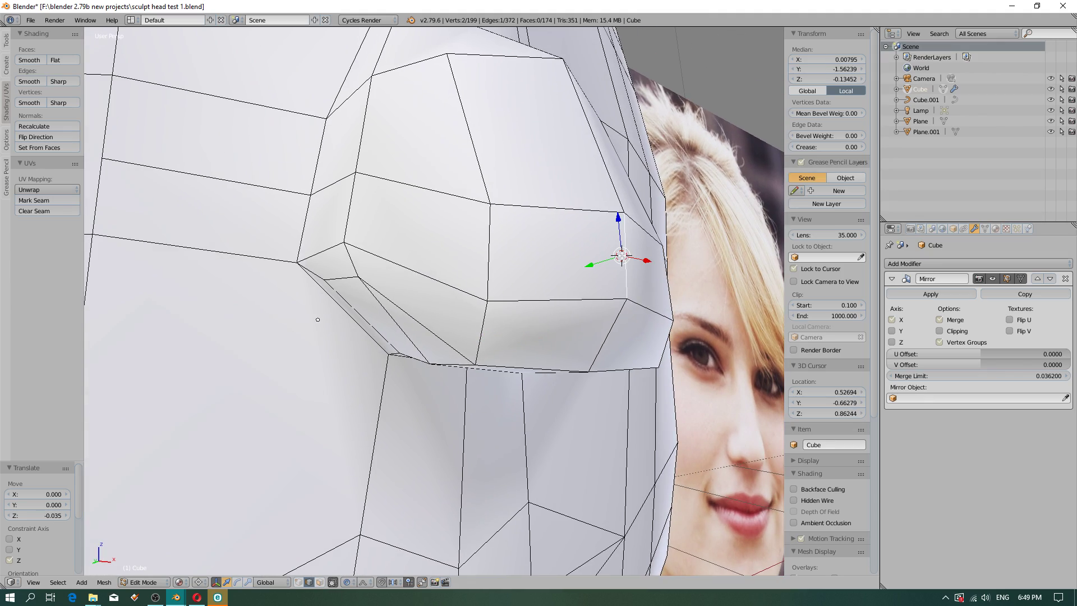
drag(619, 236, 619, 241)
middle_drag(619, 242, 591, 283)
drag(596, 286, 619, 247)
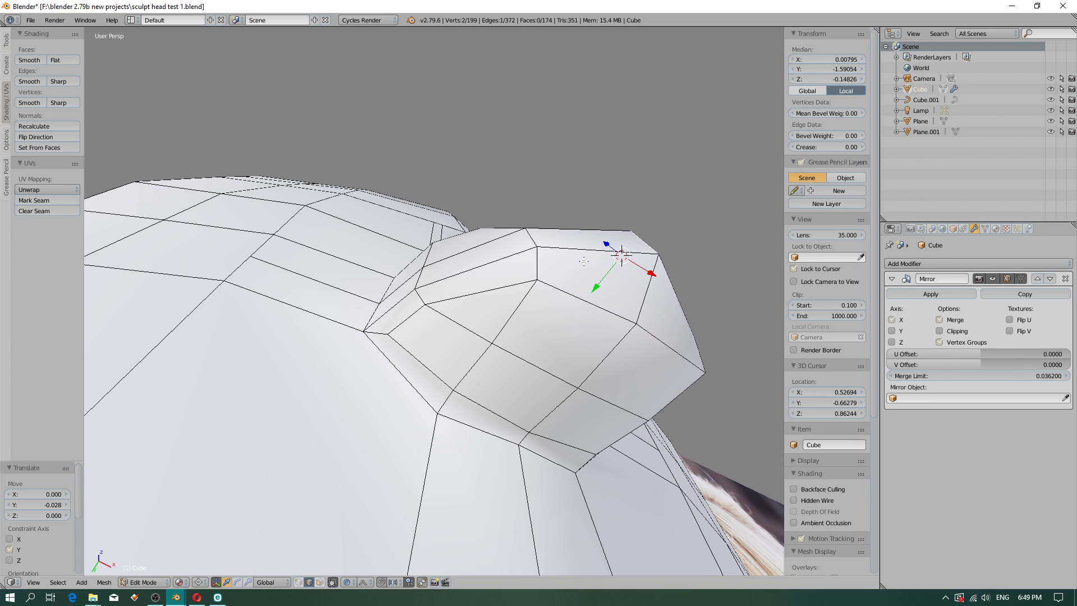
Move the vertical edge on the side of the nose tip by -0.044 on Y with proportional editing.
click(528, 237)
key(g)
key(y)
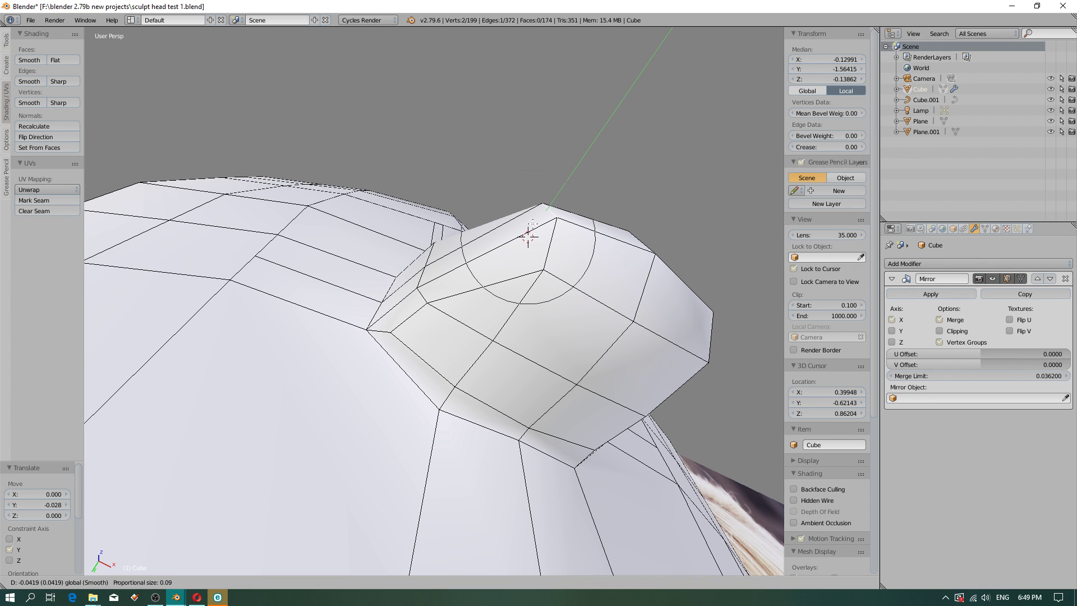
click(533, 224)
Reselect the nose tip's front centreline edge and pull it out another -0.027 on Y.
click(643, 244)
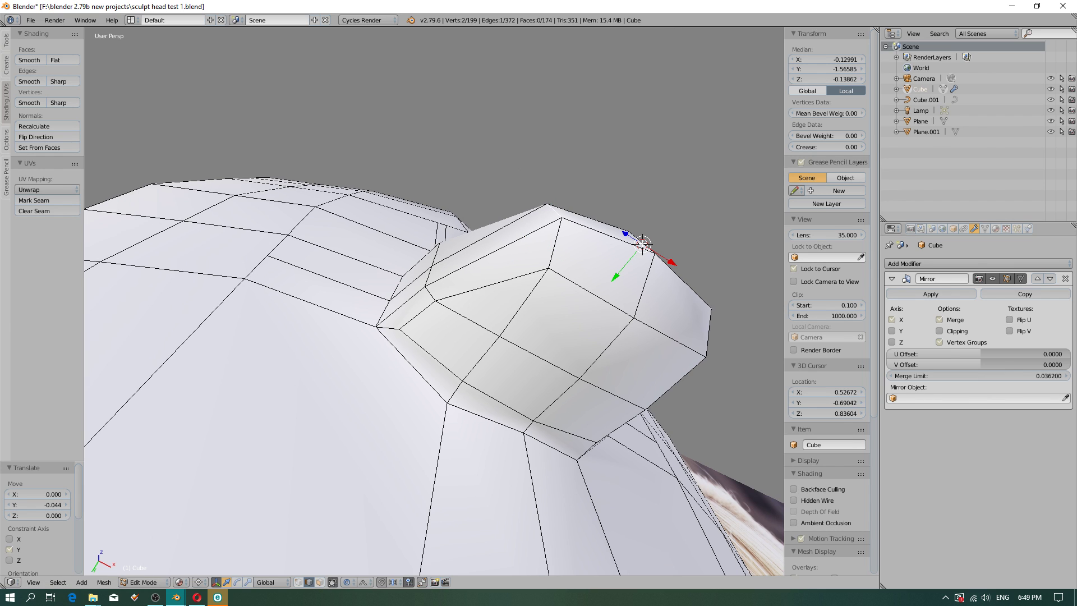
right_click(632, 294)
click(632, 293)
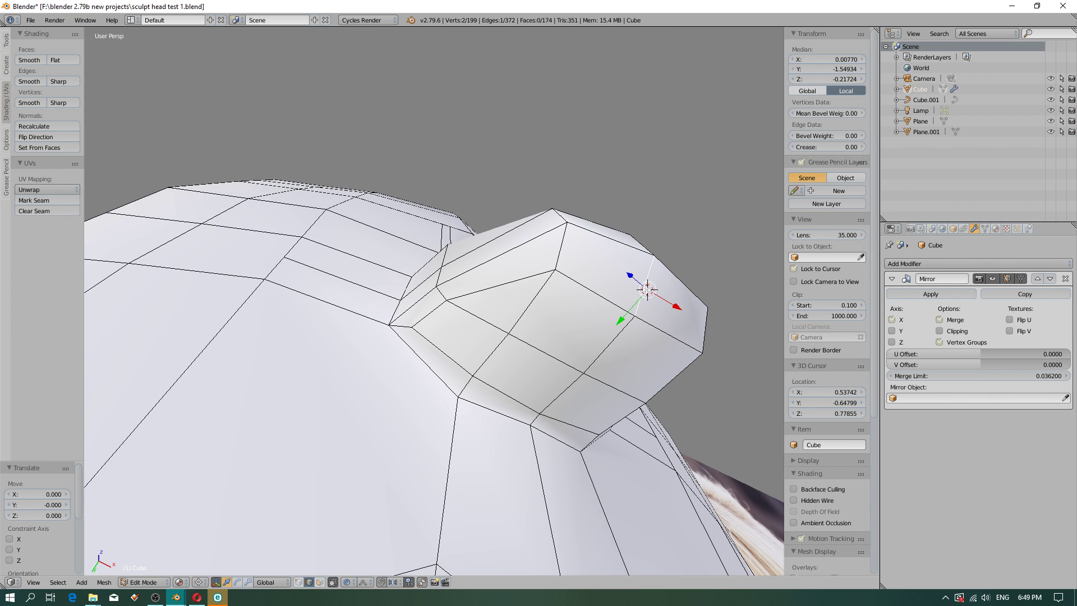
right_click(643, 248)
key(g)
key(y)
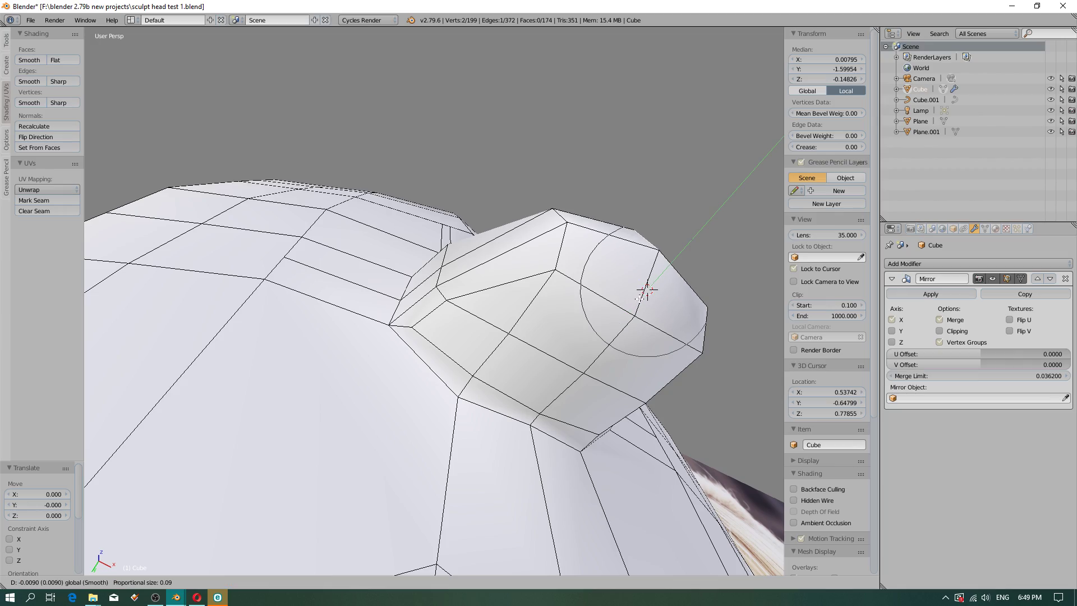
click(645, 295)
Switch to vertex selection and move the centreline vertex at the nose tip's lower front by -0.032 on Y.
middle_drag(646, 295, 521, 358)
click(299, 582)
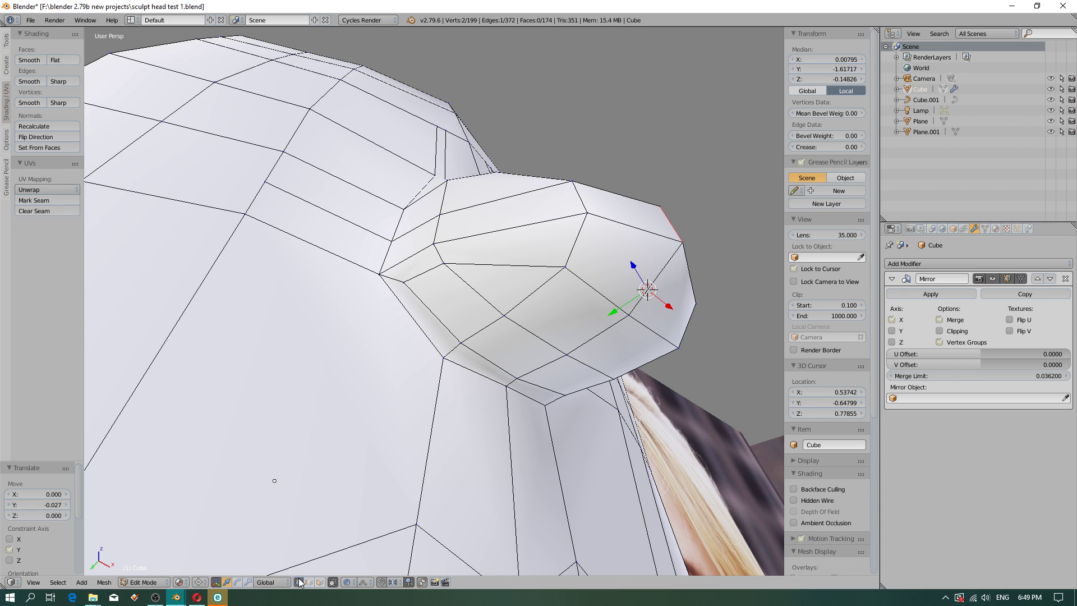
right_click(635, 322)
click(630, 315)
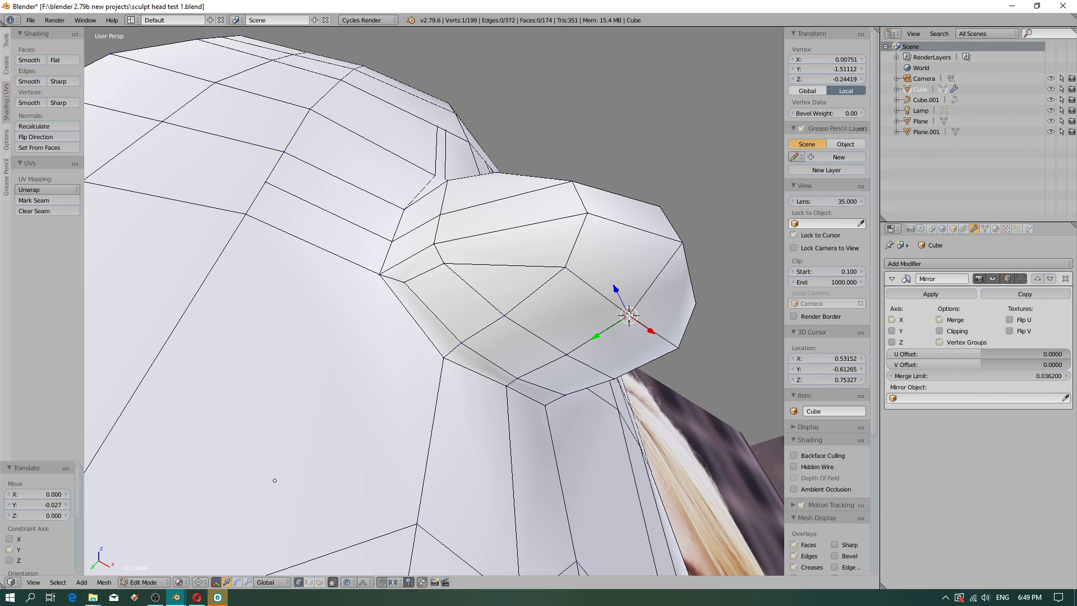
click(617, 331)
key(g)
key(y)
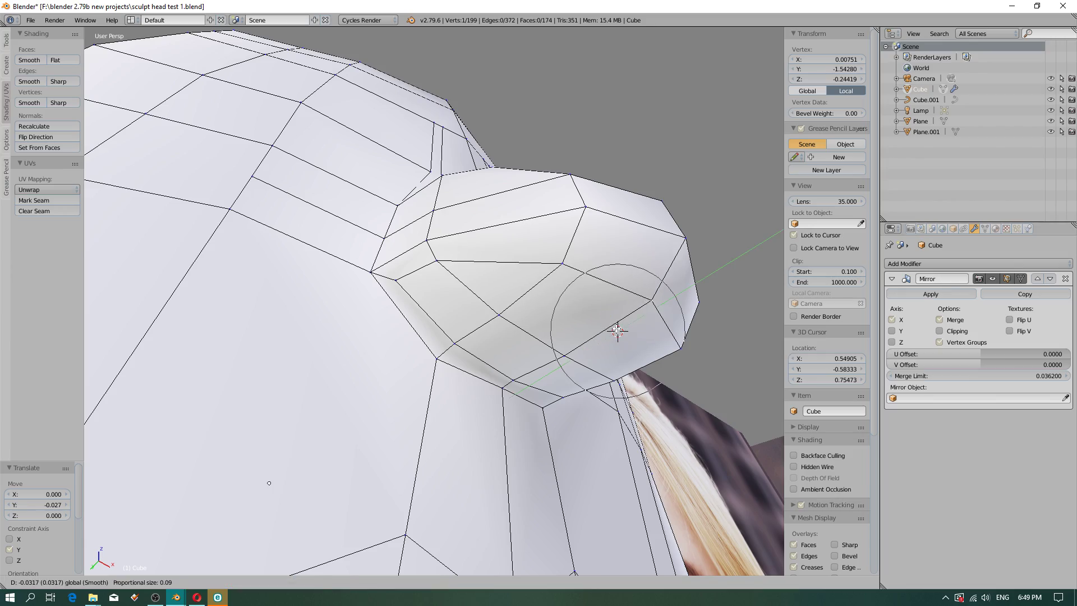
click(595, 342)
Lower the two side vertices of the nose tip by 0.011 on Z.
scroll(594, 342, down, 4)
middle_drag(595, 342, 610, 374)
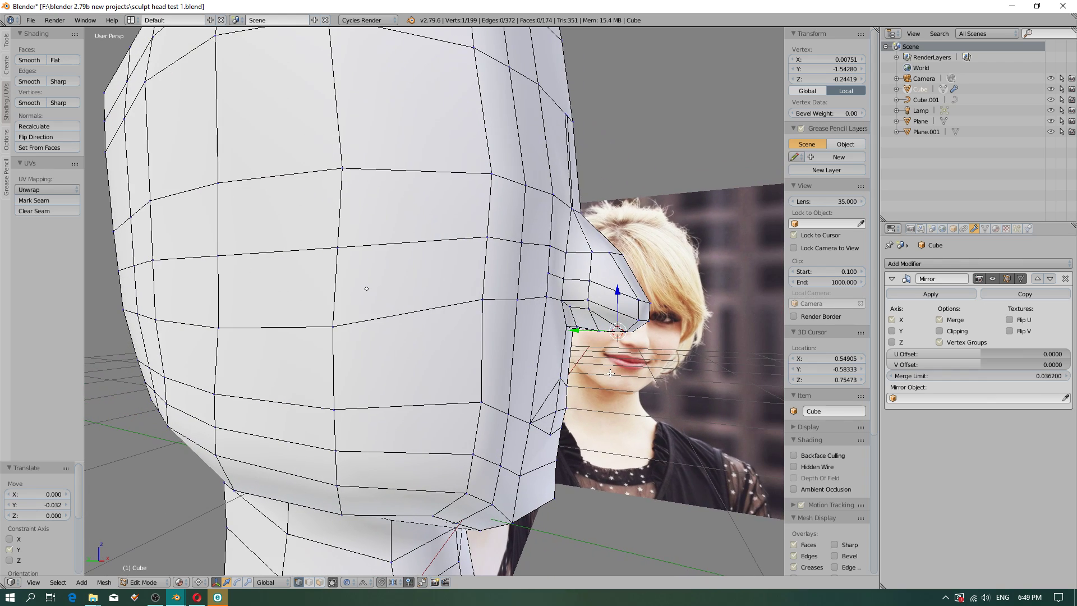
shift+right_click(640, 316)
key(g)
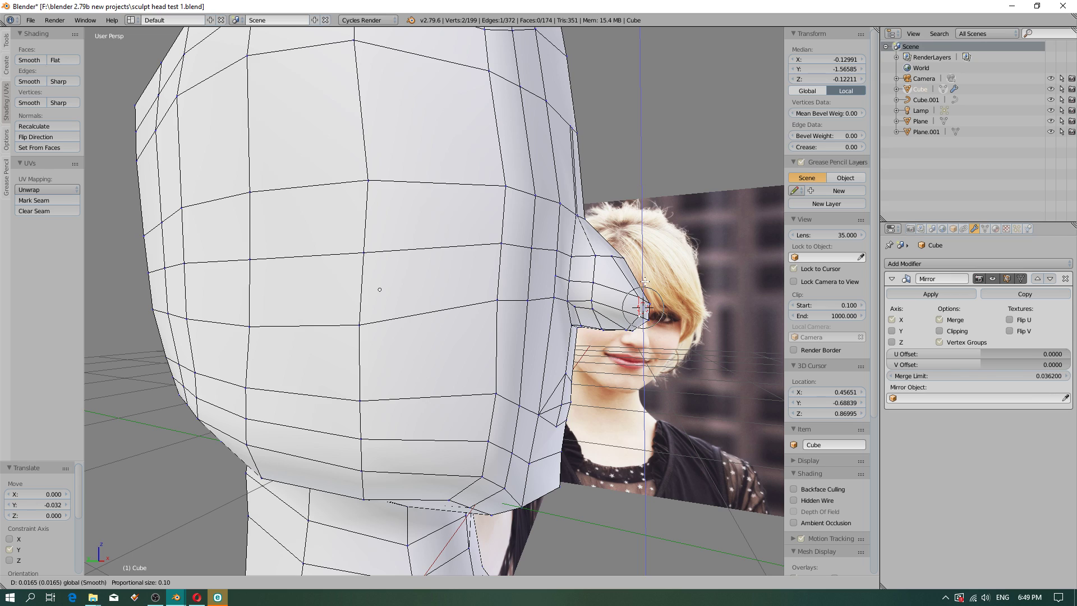
key(z)
click(688, 306)
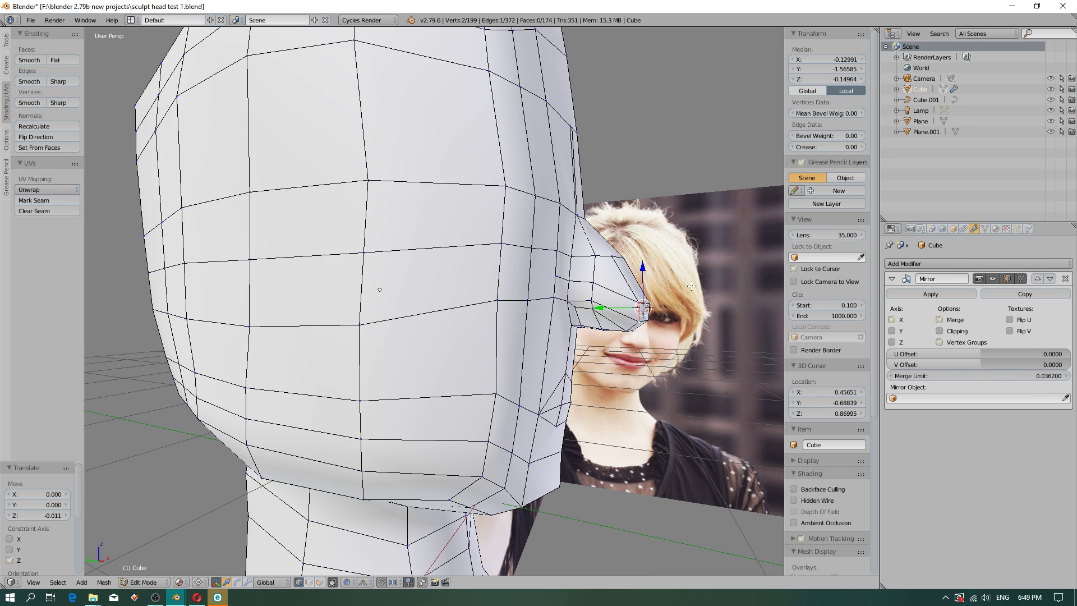
Lasso-select the four vertices of the nose tip's front face and raise them along Z with a wider proportional falloff.
ctrl+drag(646, 316, 658, 335)
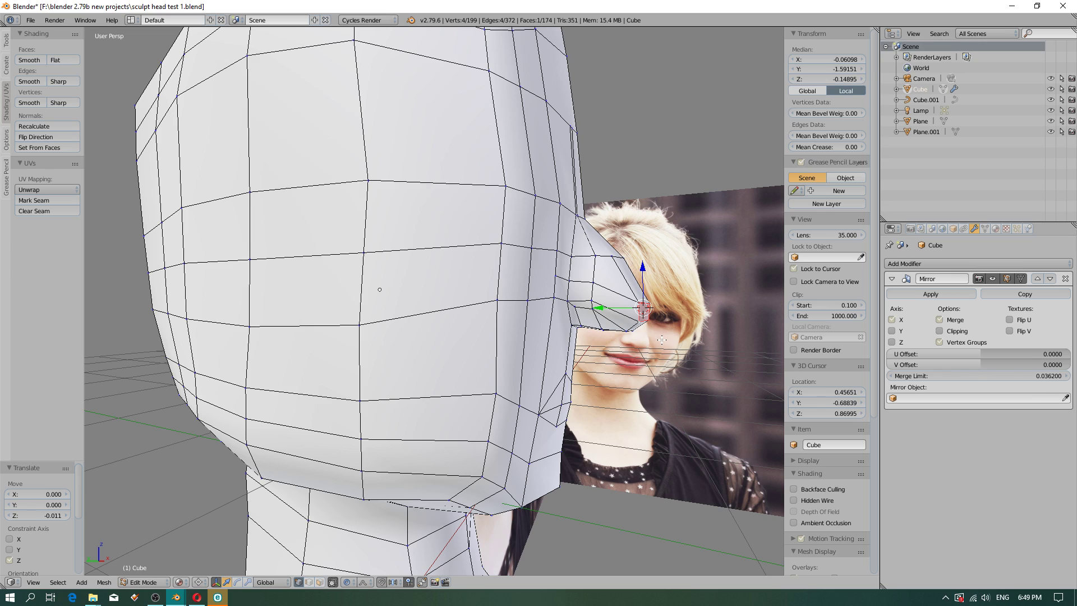
drag(646, 285, 648, 271)
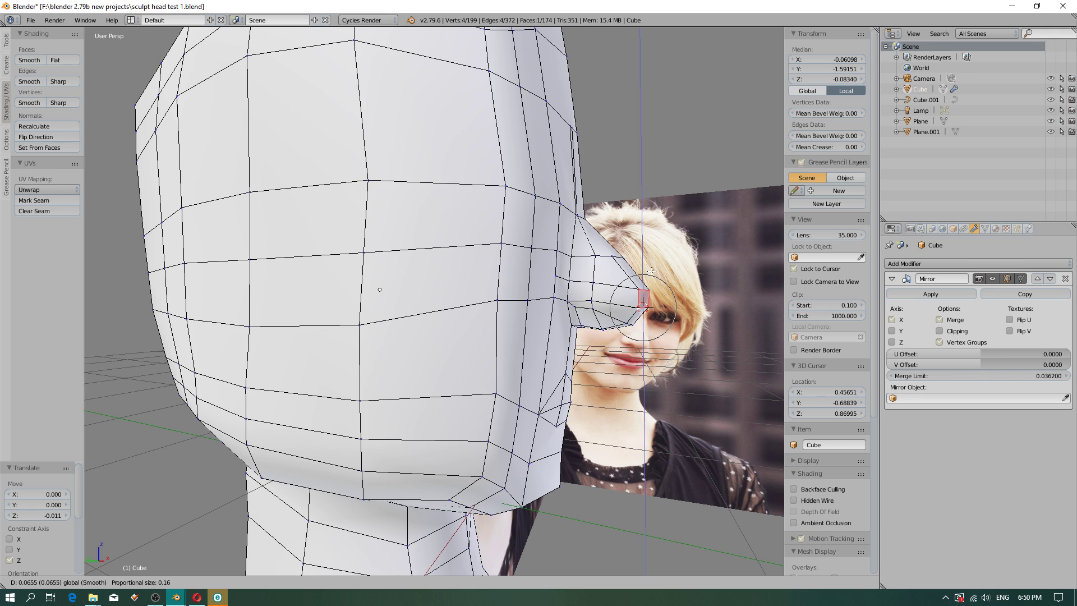
scroll(653, 275, down, 3)
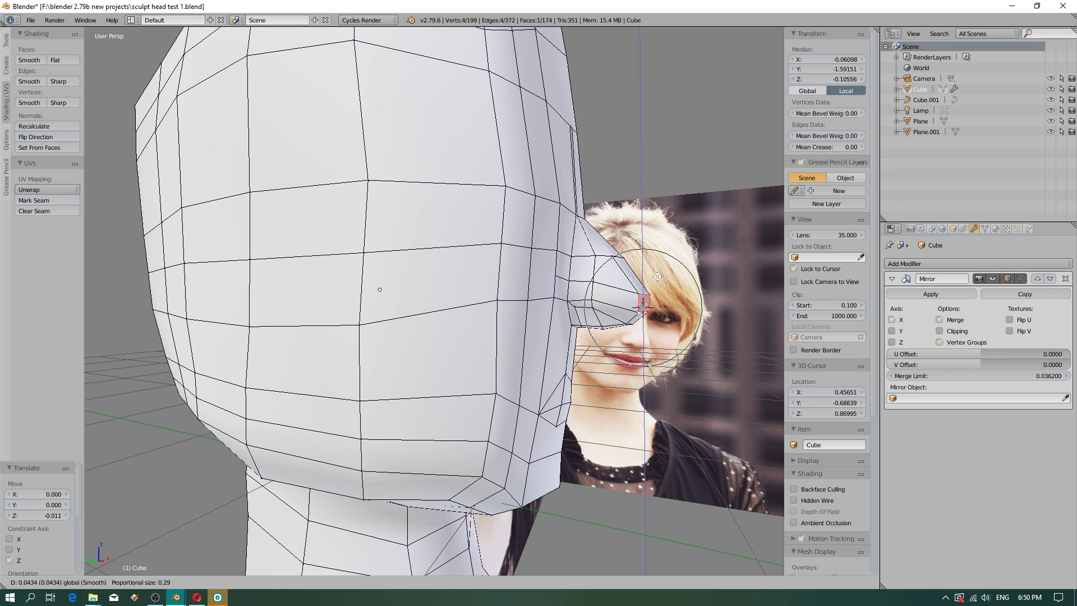
drag(658, 282, 622, 309)
Raise the nose tip's front face another 0.030 on Z.
middle_drag(551, 309, 490, 326)
key(g)
key(z)
click(645, 272)
Add a single loop cut across the nose above the tip and move its centreline vertex 0.019 on Y.
scroll(445, 370, up, 3)
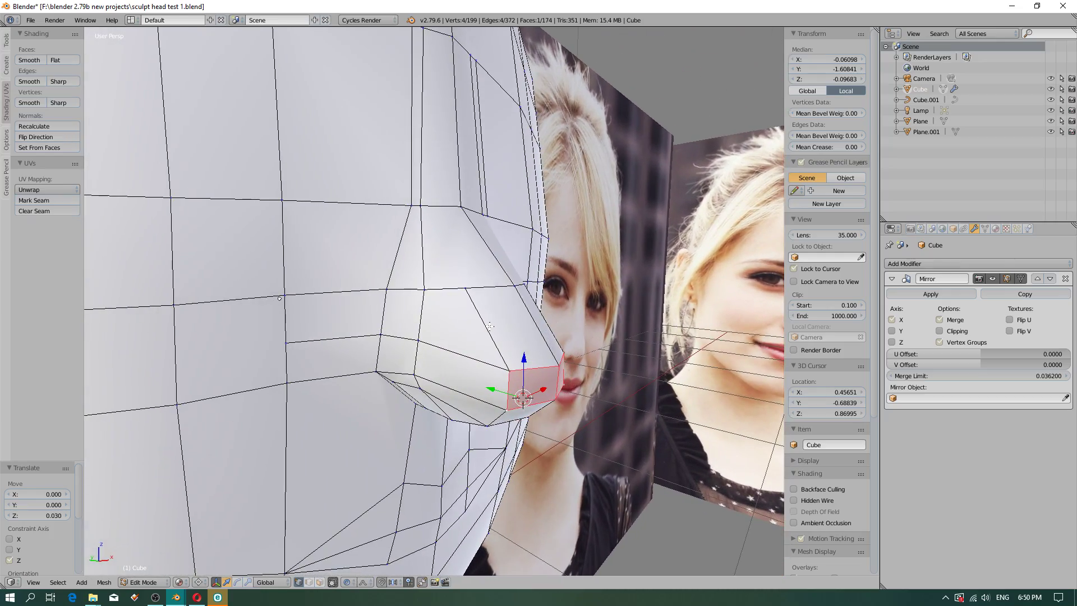
key(ctrl+r)
click(505, 324)
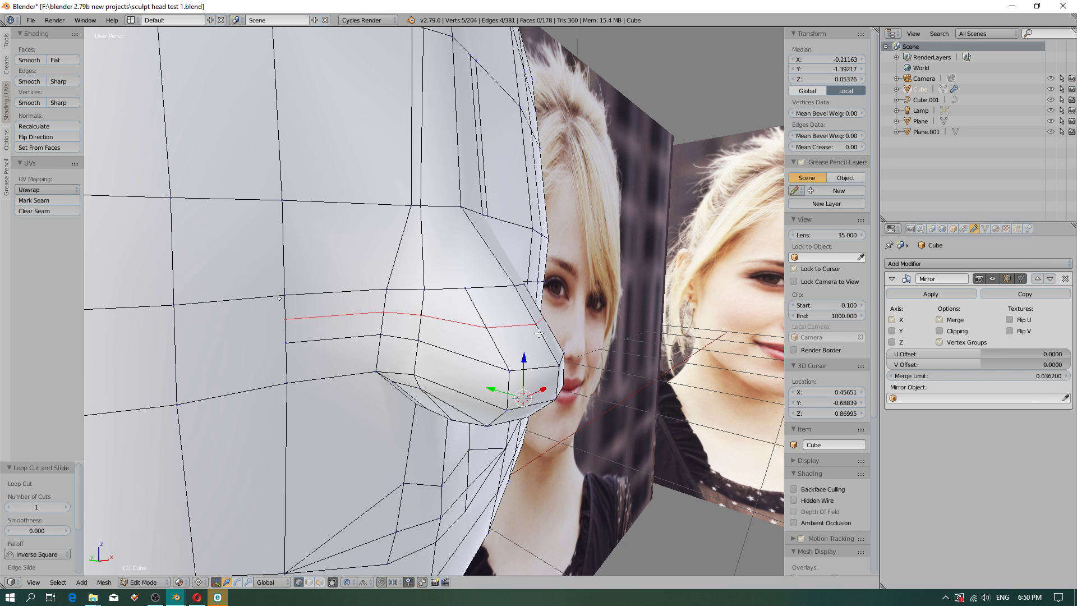
right_click(531, 325)
click(531, 326)
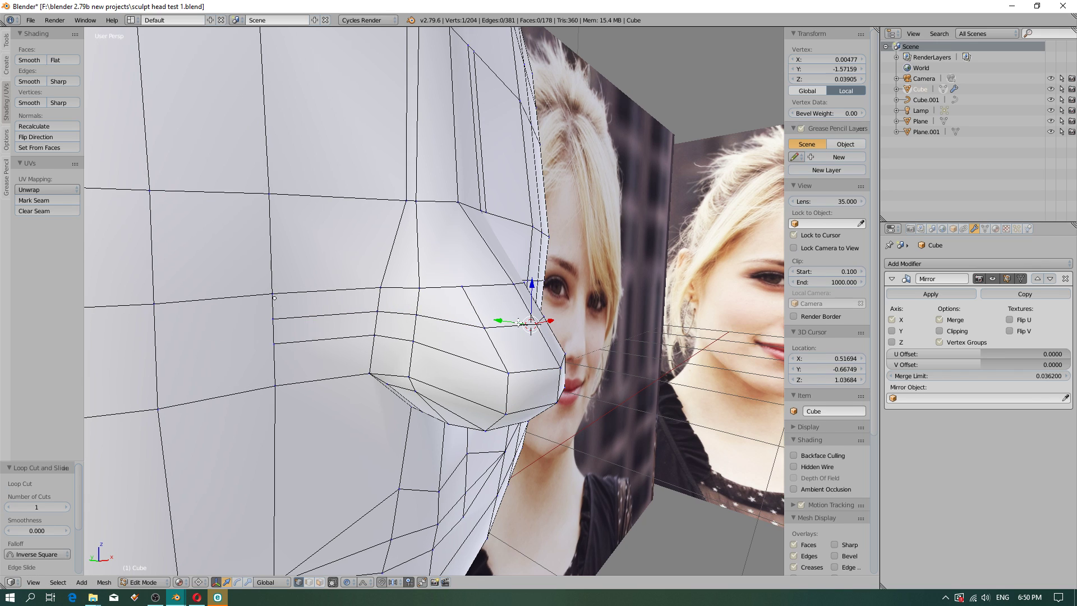
key(g)
key(y)
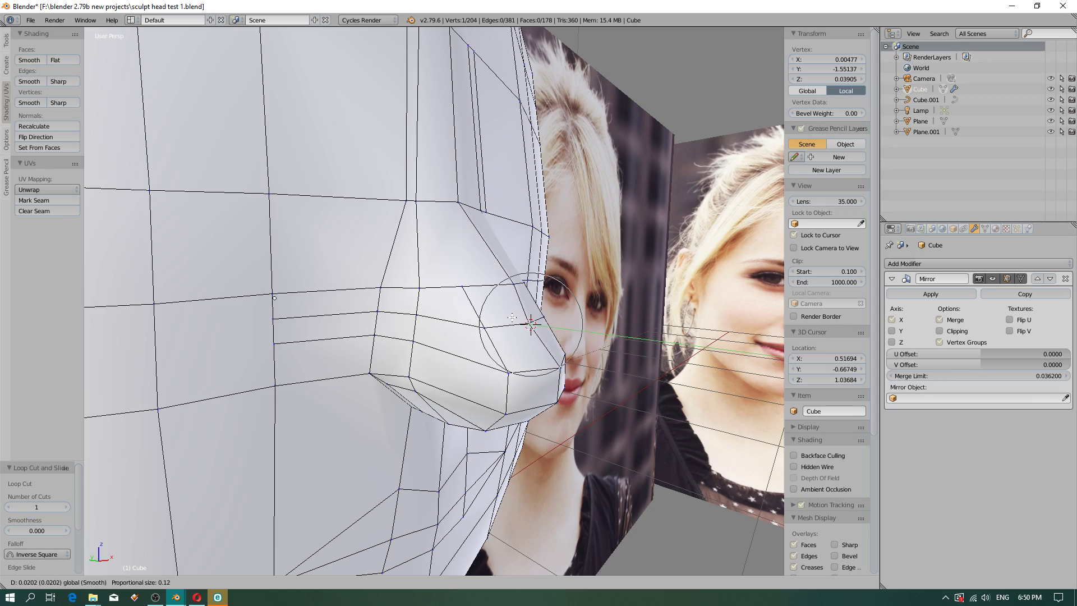
click(512, 318)
Move the new loop's side vertex 0.019 on X and the nose-tip vertex below it 0.016 on X.
middle_drag(512, 318, 551, 391)
drag(494, 315, 480, 318)
mouse_move(484, 331)
middle_down()
mouse_move(529, 398)
mouse_move(488, 331)
middle_up()
key(g)
key(x)
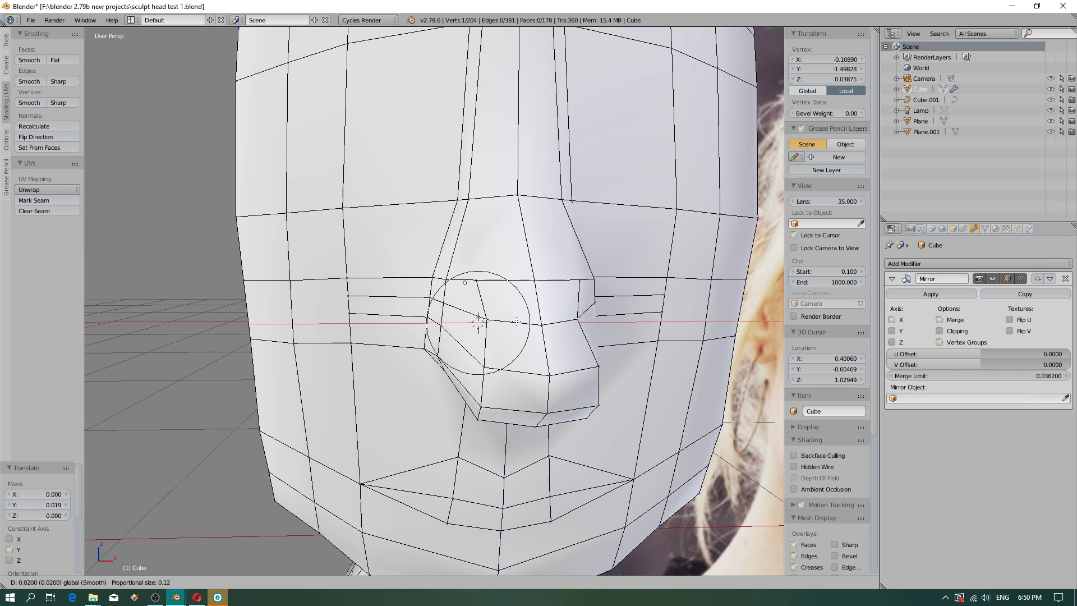
click(484, 314)
key(g)
key(x)
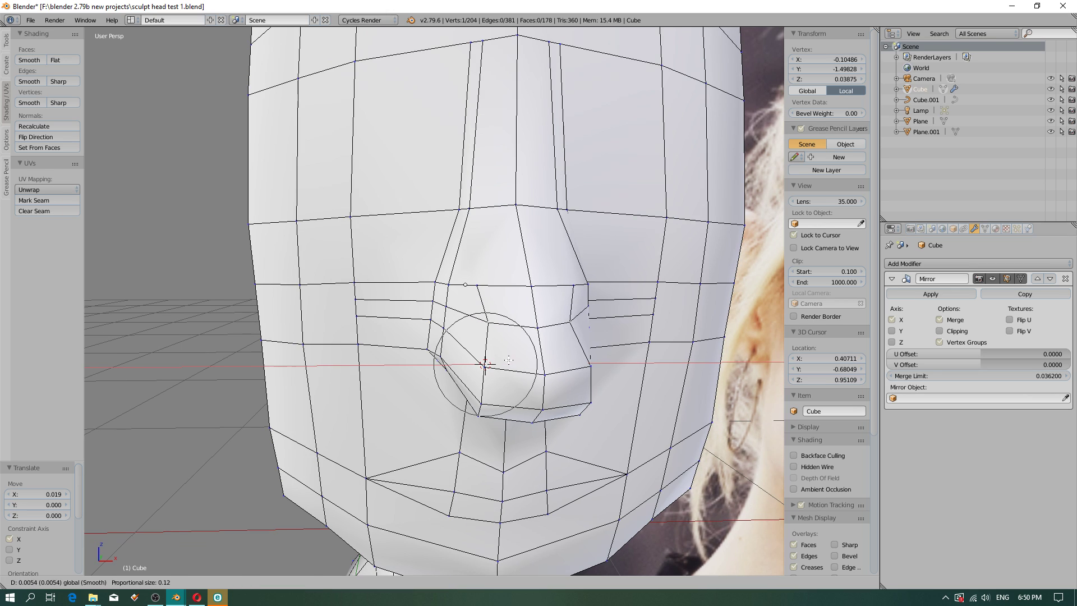
click(485, 311)
Move the side vertex above the new loop 0.025 on X.
middle_drag(486, 285, 489, 263)
key(g)
key(x)
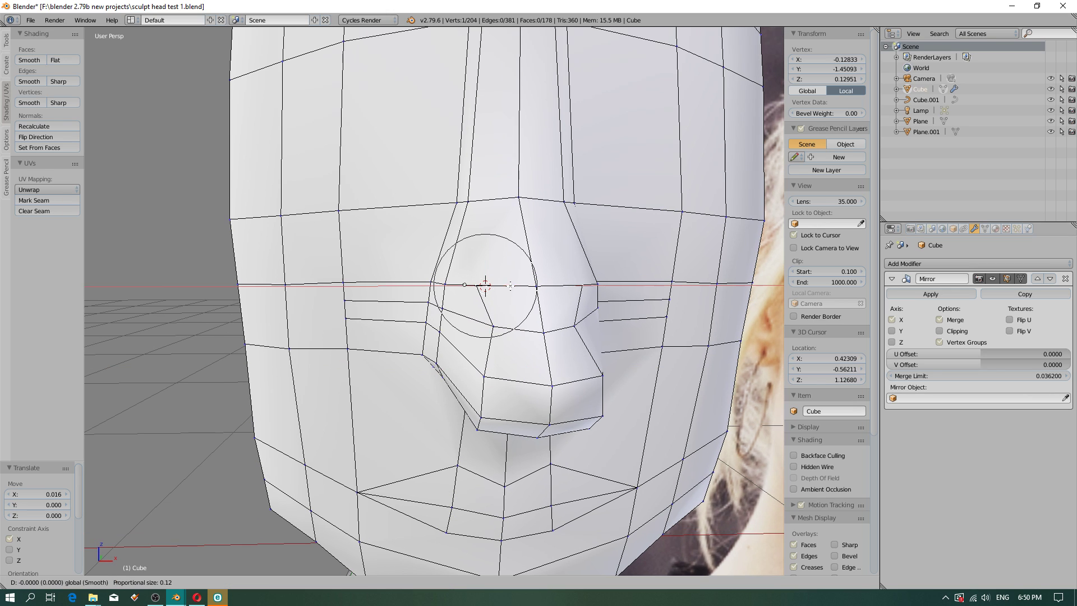
click(513, 319)
Save the current Blender file.
middle_drag(513, 319, 578, 312)
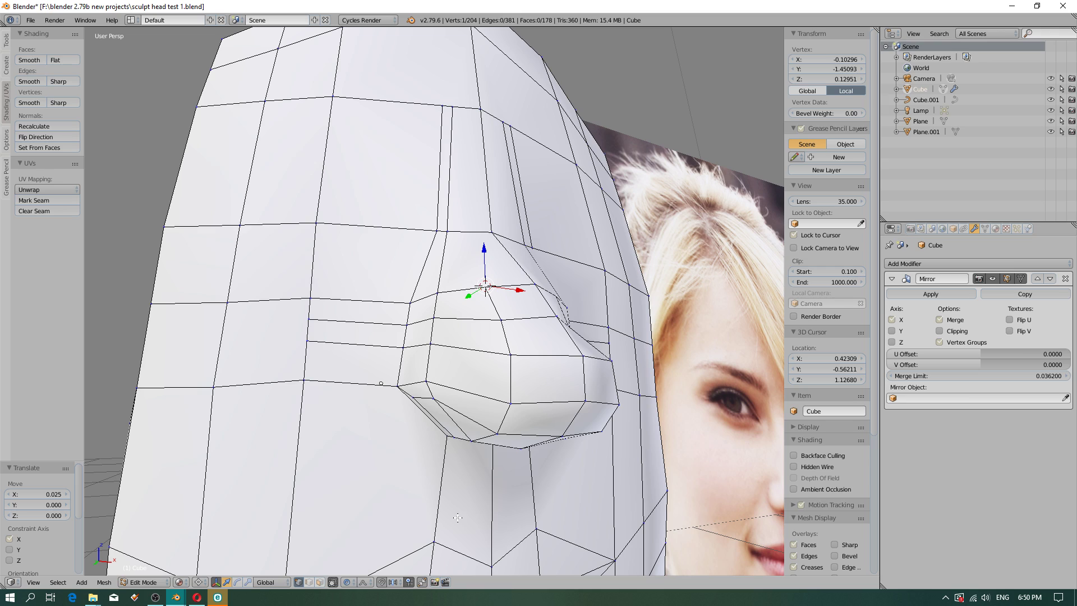
click(31, 20)
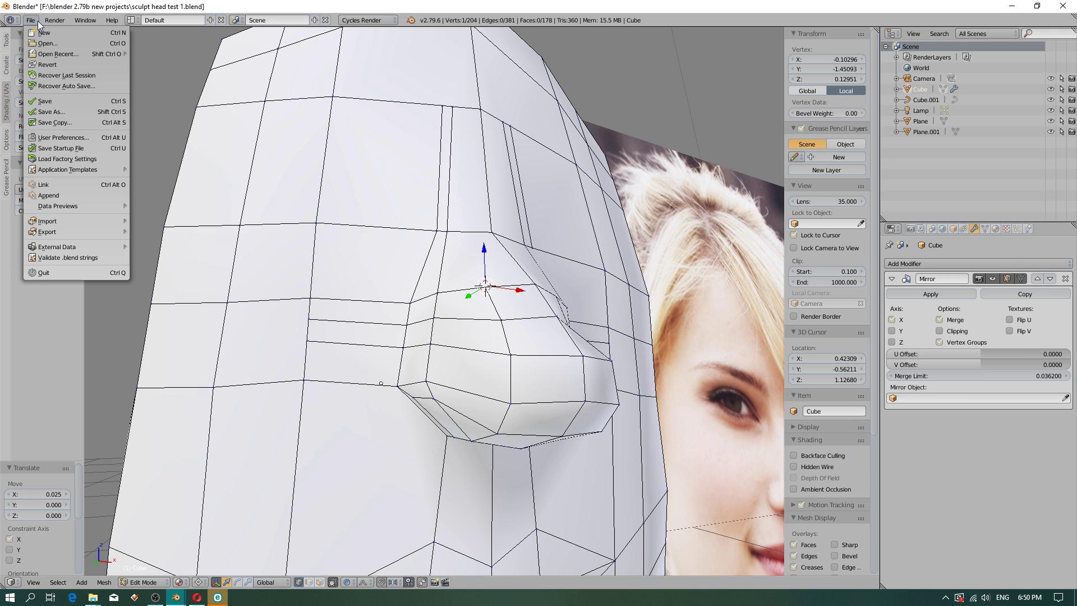
click(68, 99)
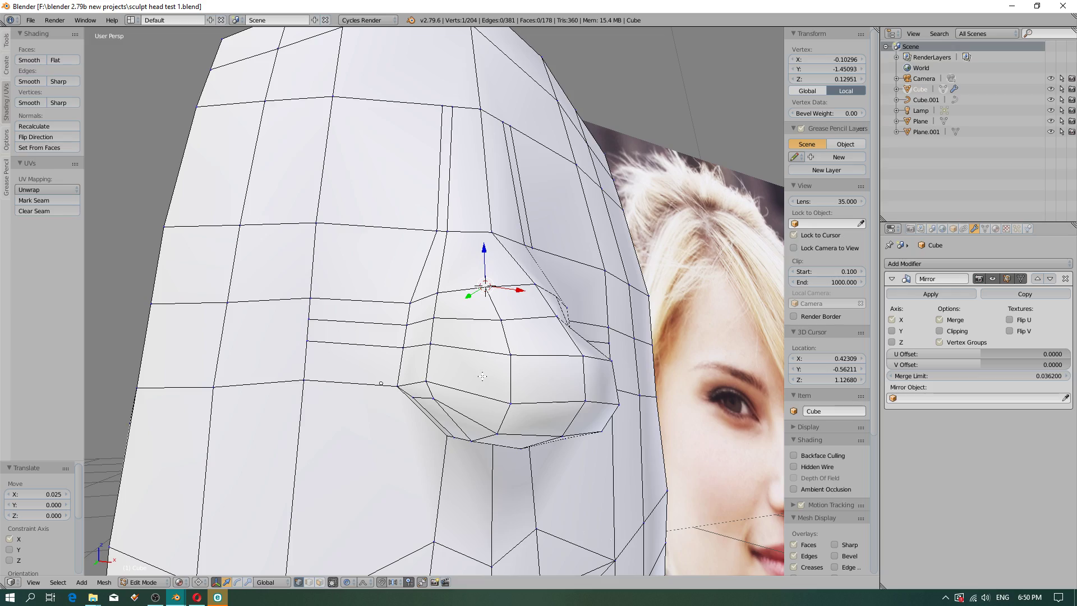
Knife-cut a new edge from the nose's upper side vertex up to the horizontal edge at the bridge.
mouse_move(428, 363)
middle_down()
mouse_move(460, 399)
mouse_move(428, 390)
mouse_move(437, 382)
middle_up()
shift+middle_drag(517, 297, 510, 368)
middle_drag(465, 456, 505, 421)
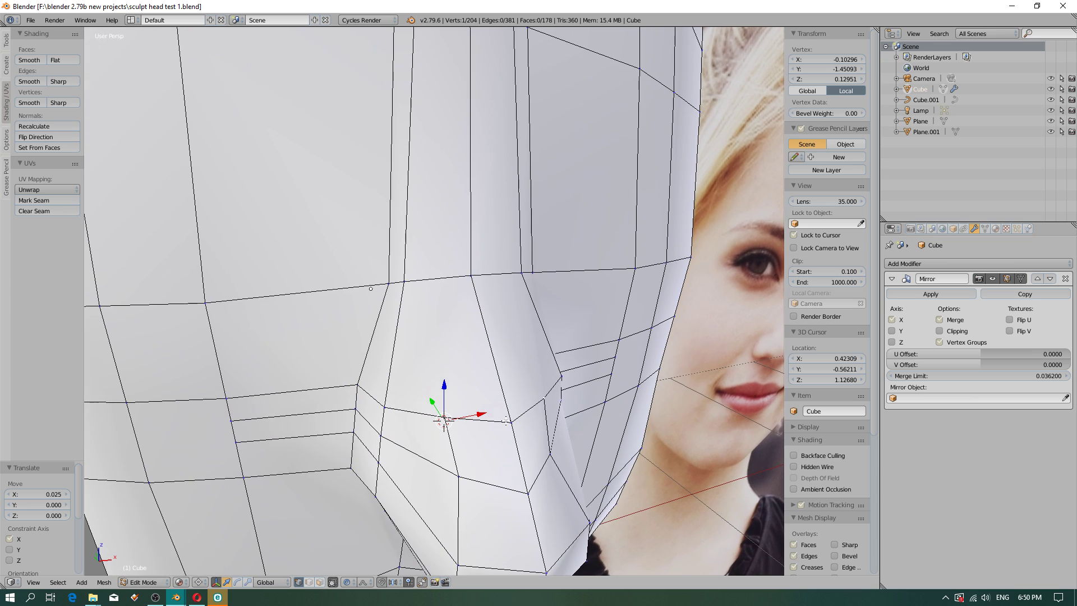
key(k)
click(444, 418)
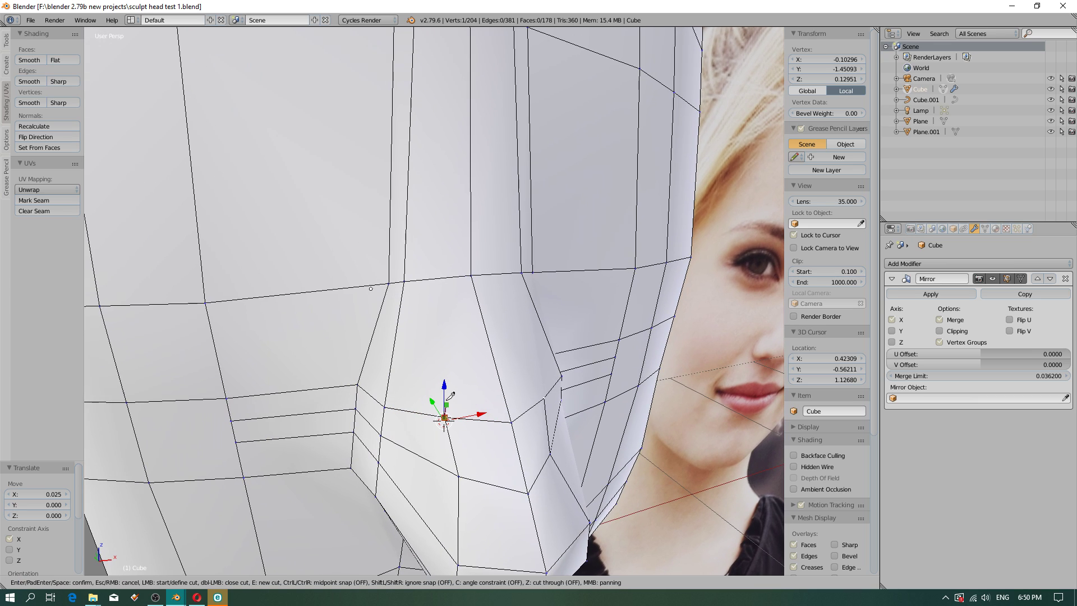
click(429, 279)
key(Return)
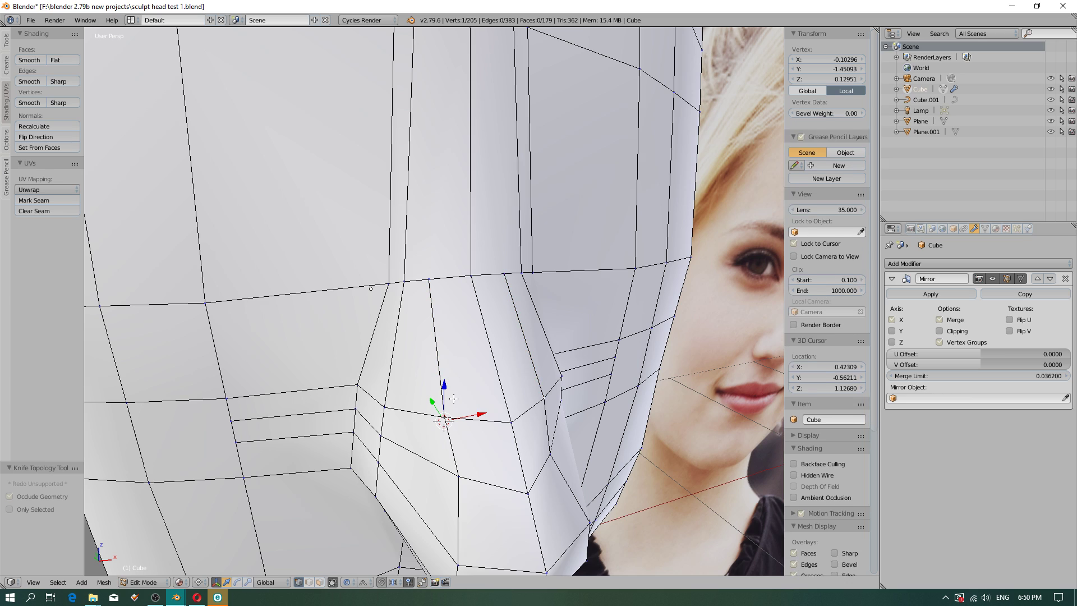
Move the vertex at the lower end of the new cut 0.004 on X, reducing the proportional size to 0.05.
click(464, 436)
click(444, 419)
click(487, 419)
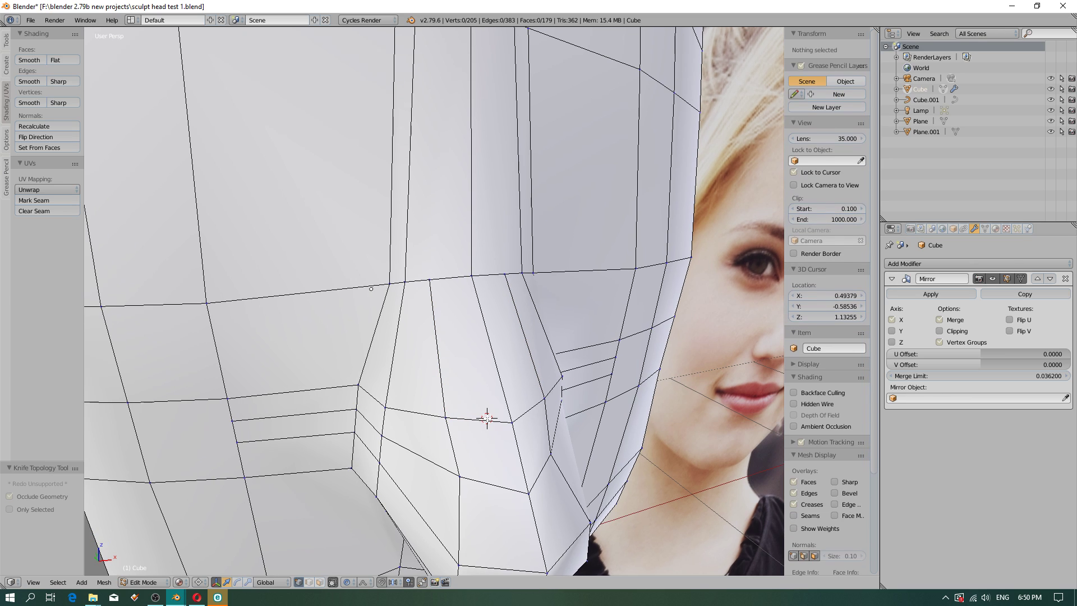
right_click(447, 419)
click(451, 421)
key(g)
key(x)
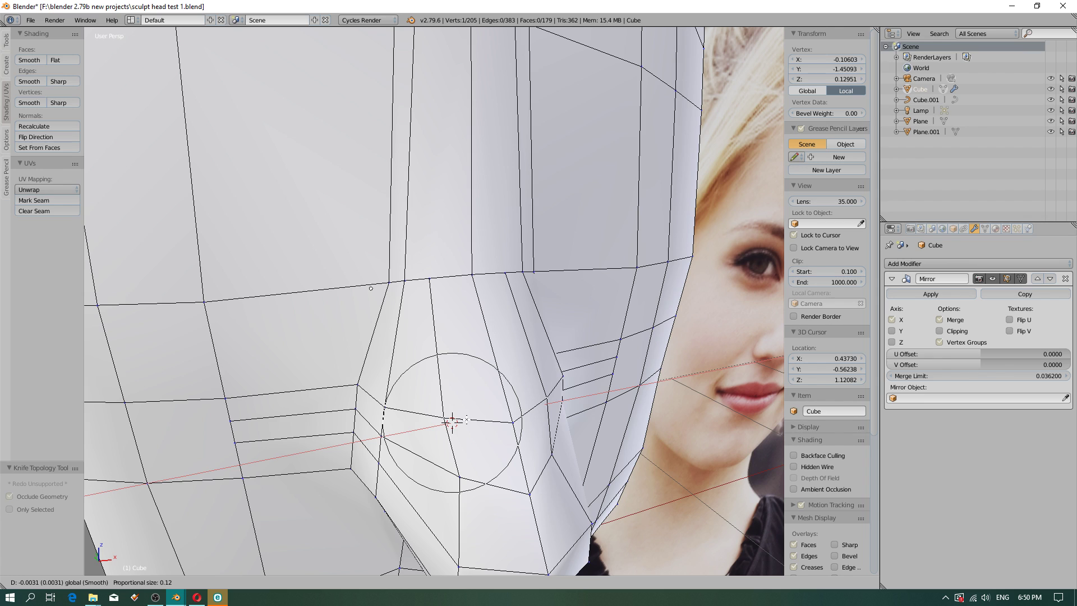
scroll(470, 419, up, 8)
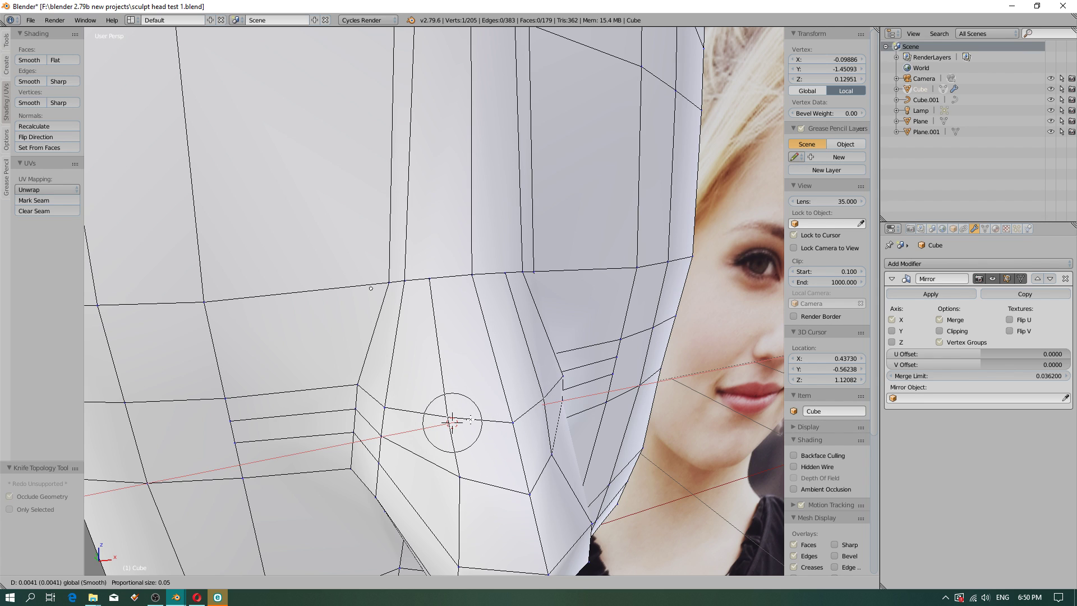
click(470, 420)
key(space)
mouse_move(463, 496)
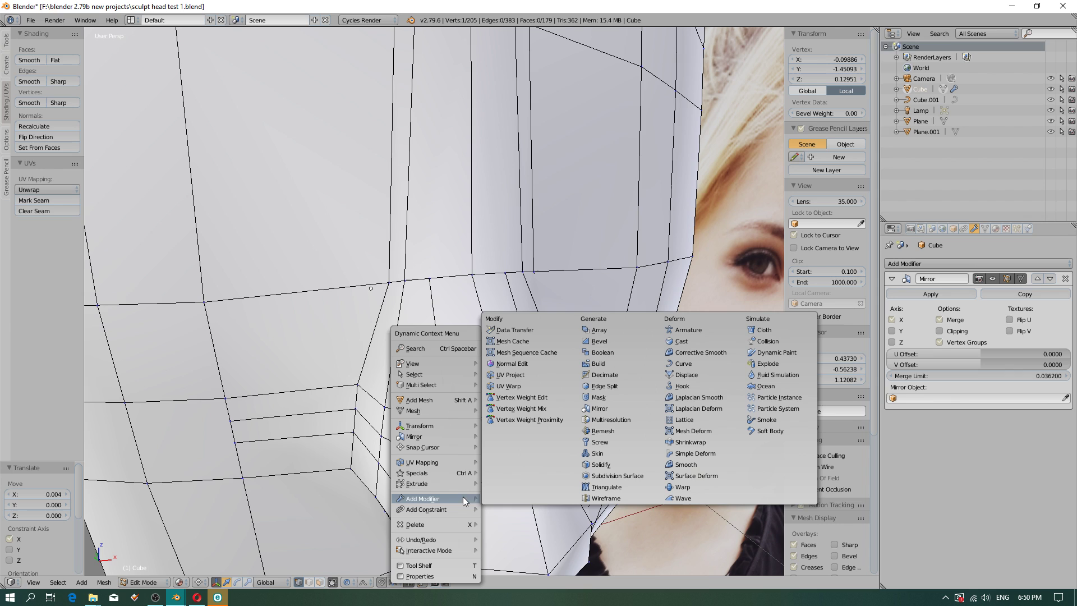
key(Escape)
key(space)
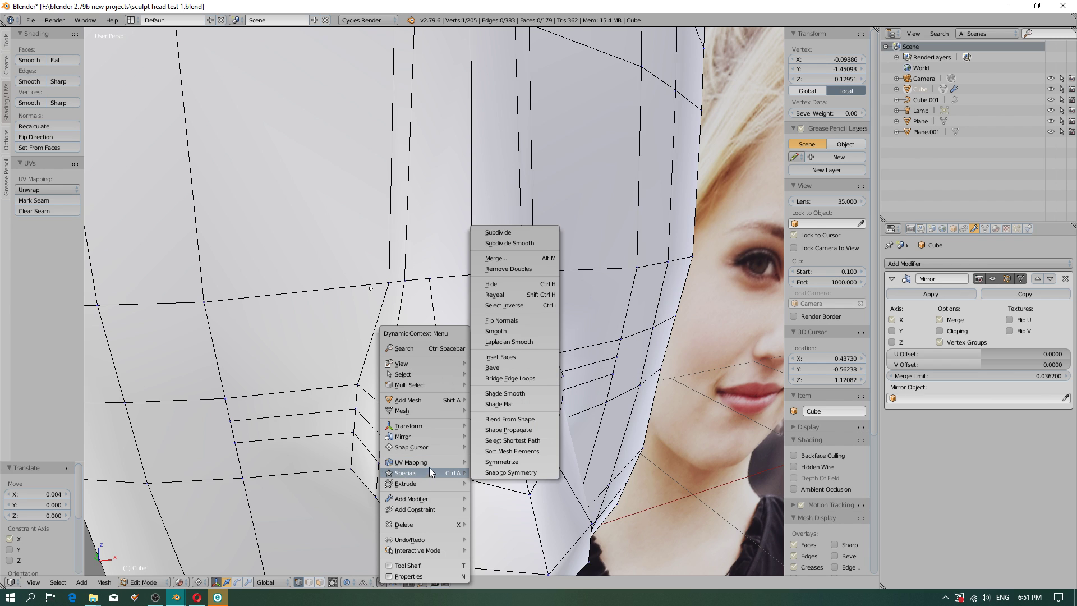
key(space)
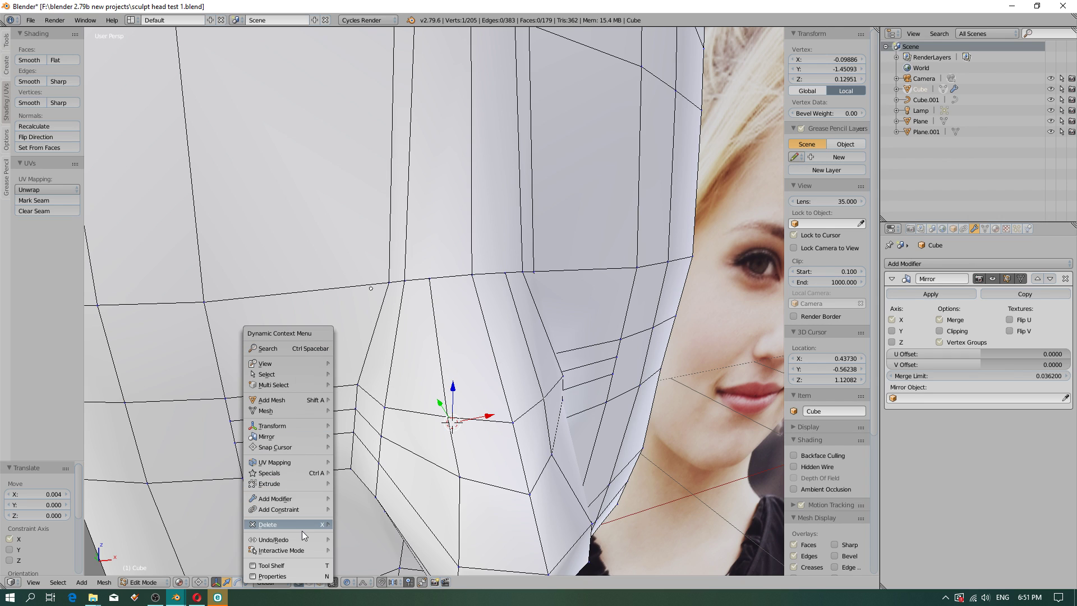
key(space)
mouse_move(422, 434)
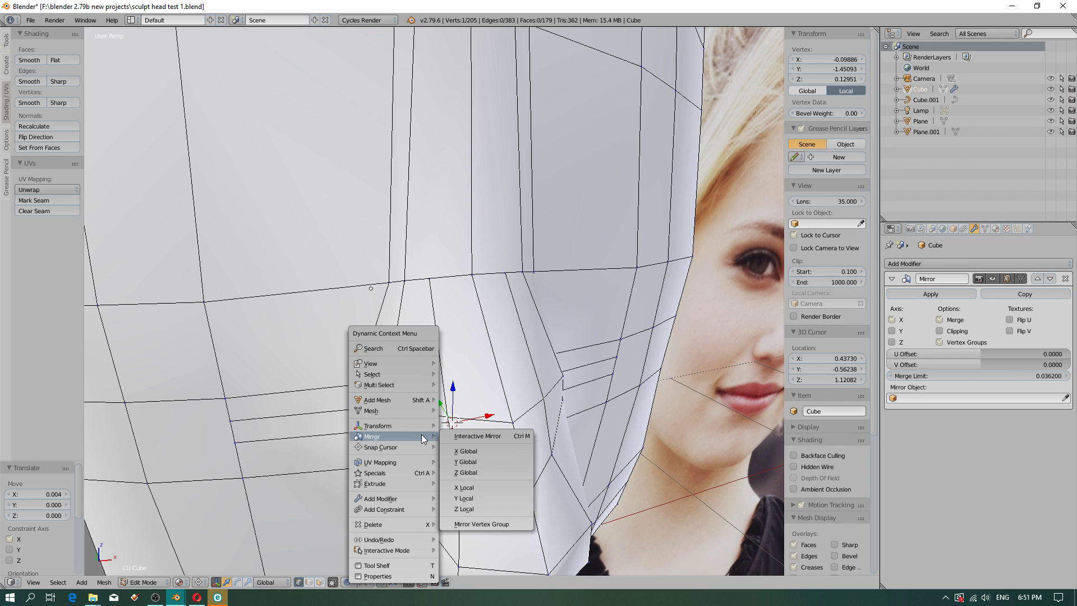
key(Escape)
key(space)
mouse_move(391, 498)
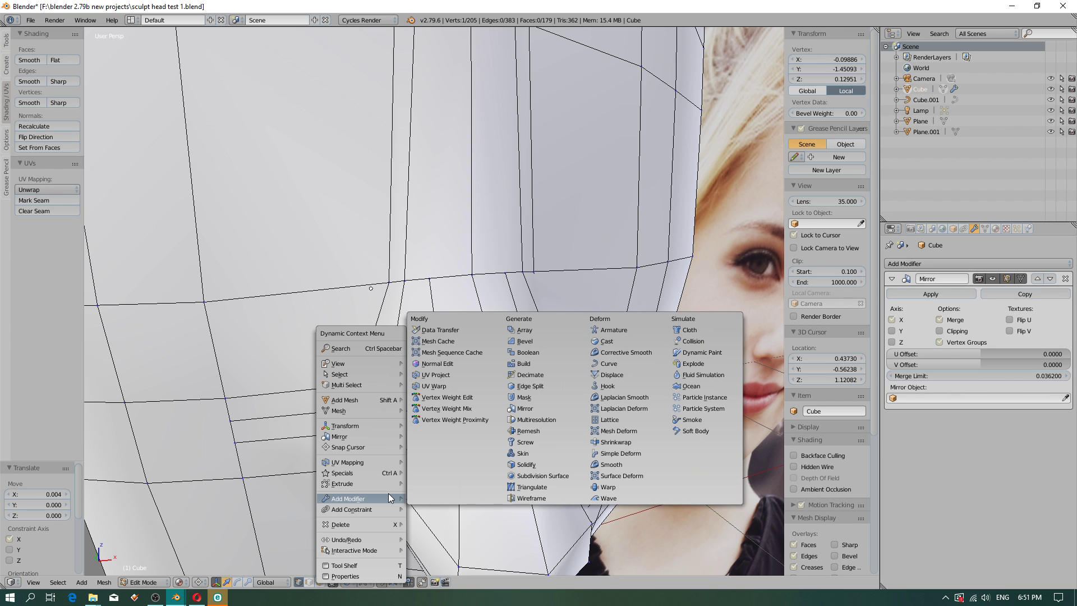
key(Escape)
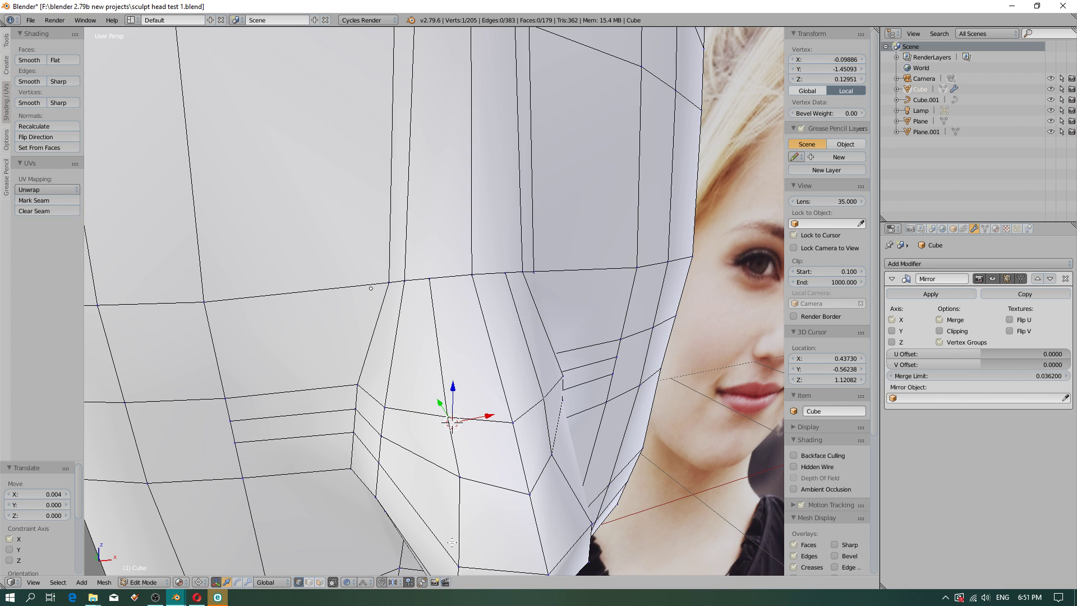
Move the nose's side vertex one row below the new cut's lower end by -0.011 on X.
scroll(421, 439, down, 4)
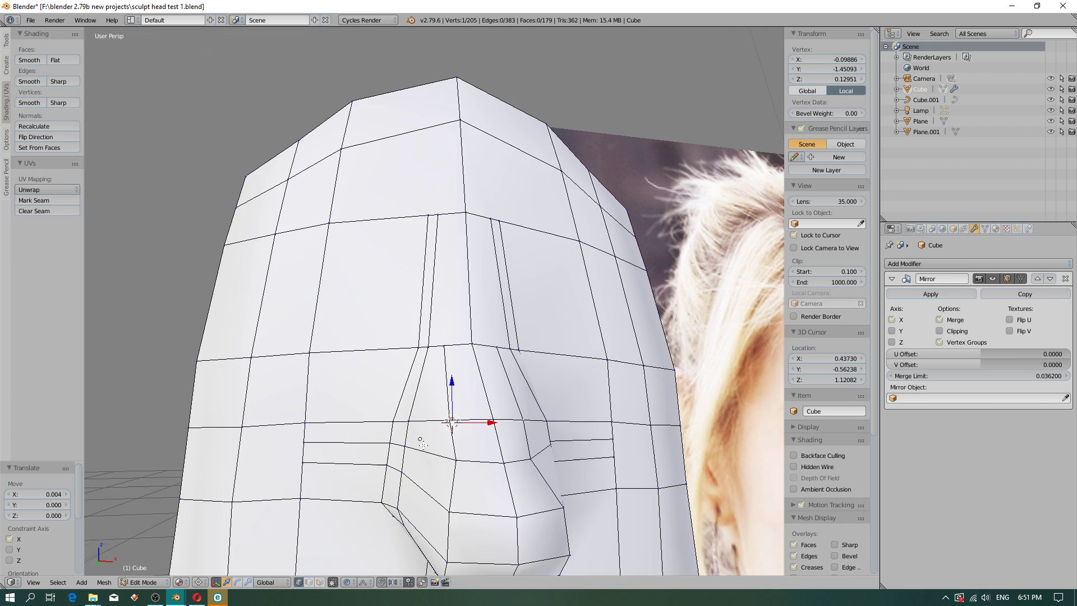
middle_drag(423, 445, 469, 465)
right_click(452, 462)
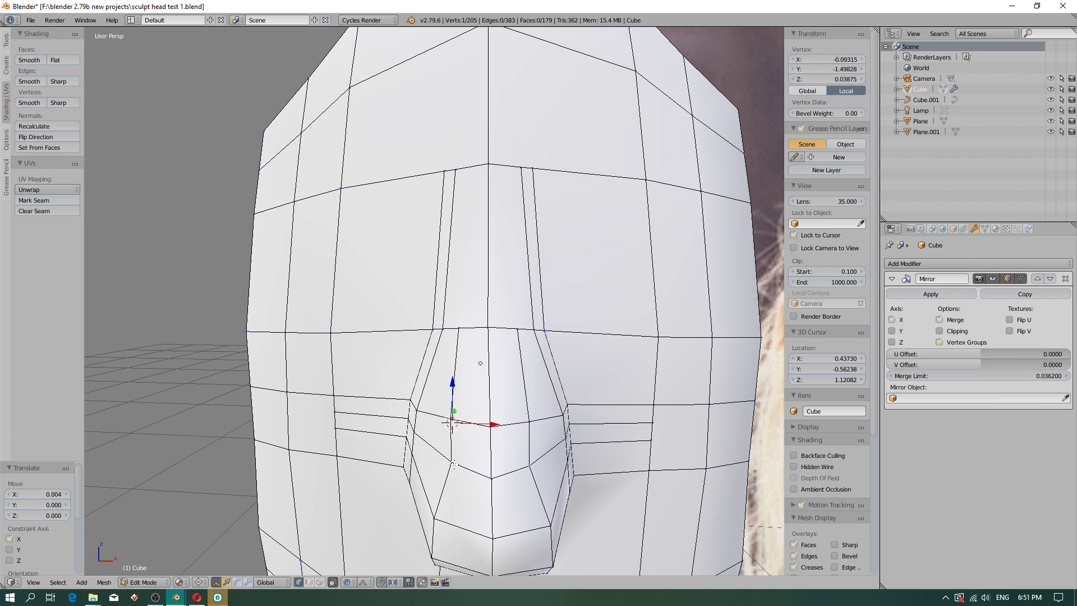
click(452, 462)
drag(477, 459, 470, 460)
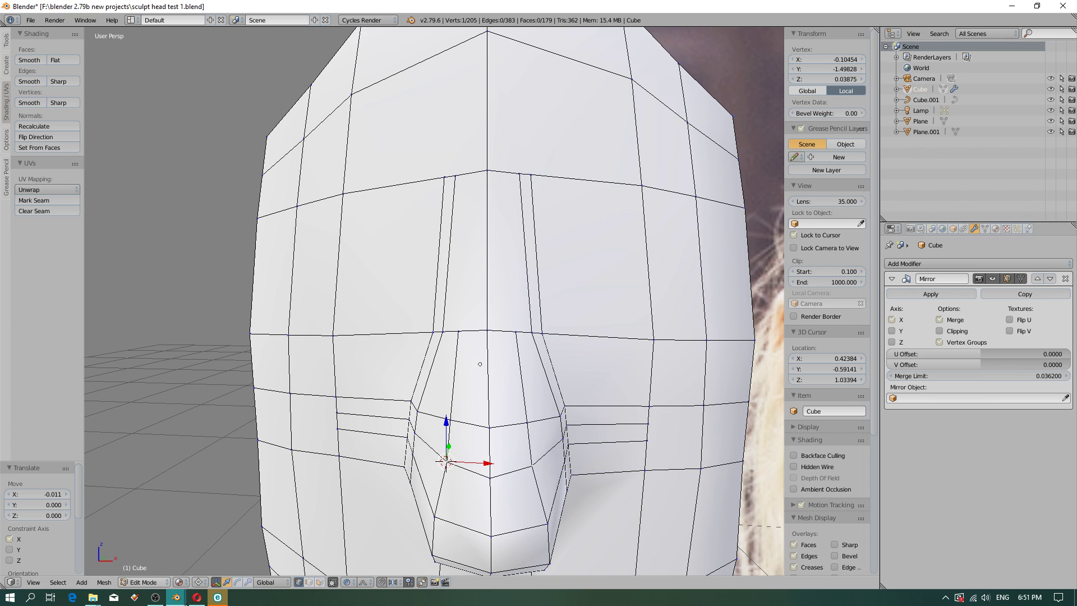
Export the key configuration from the user preferences over autodesk maya 2015.py and autodesk maya 2016 SP3.py.
mouse_move(175, 597)
click(214, 586)
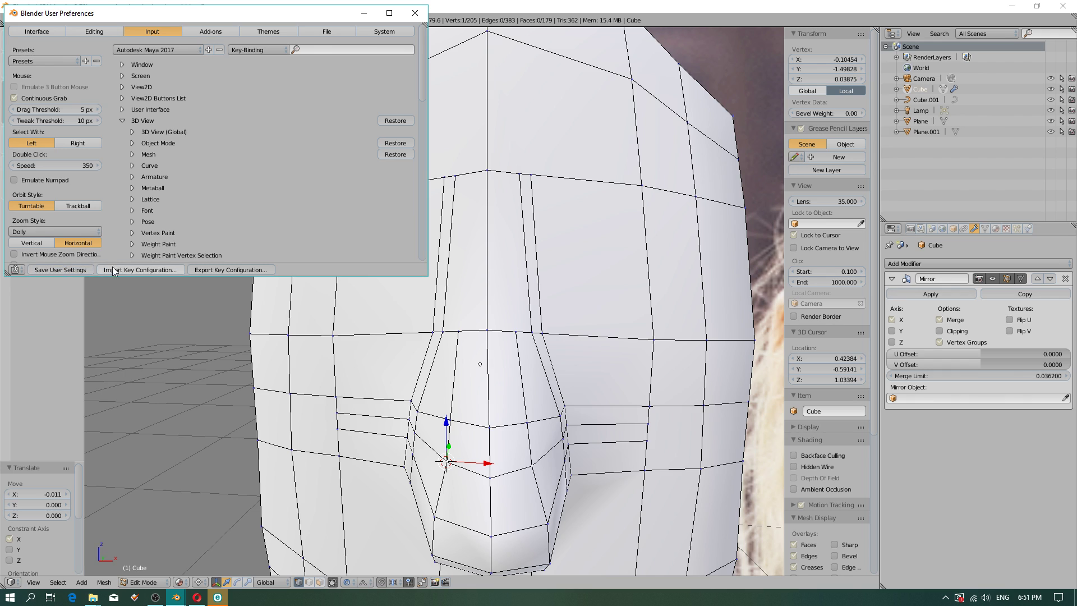
click(224, 270)
click(47, 108)
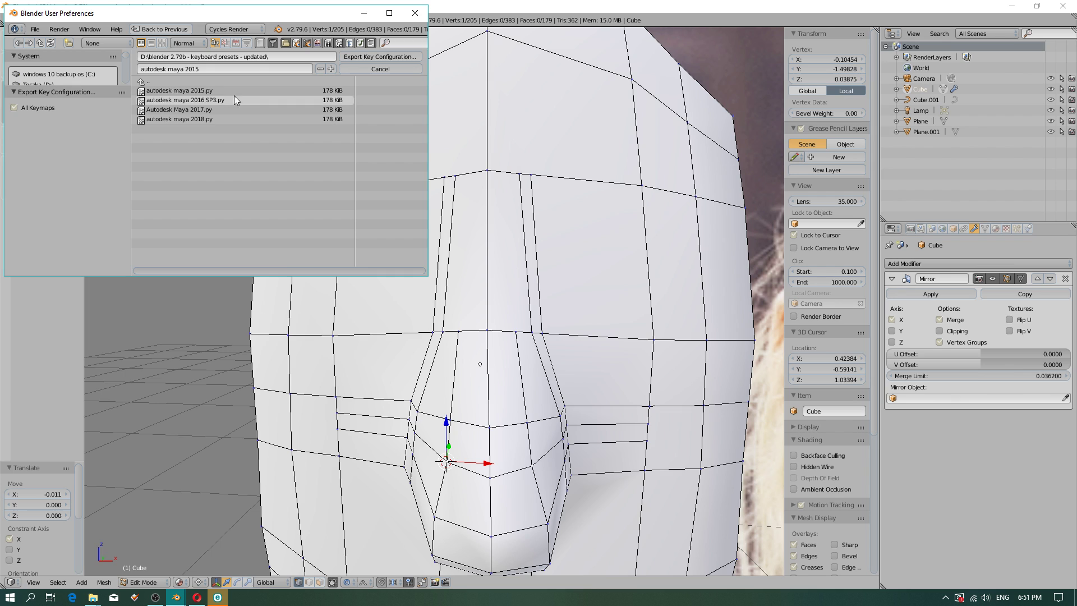
click(198, 91)
click(364, 56)
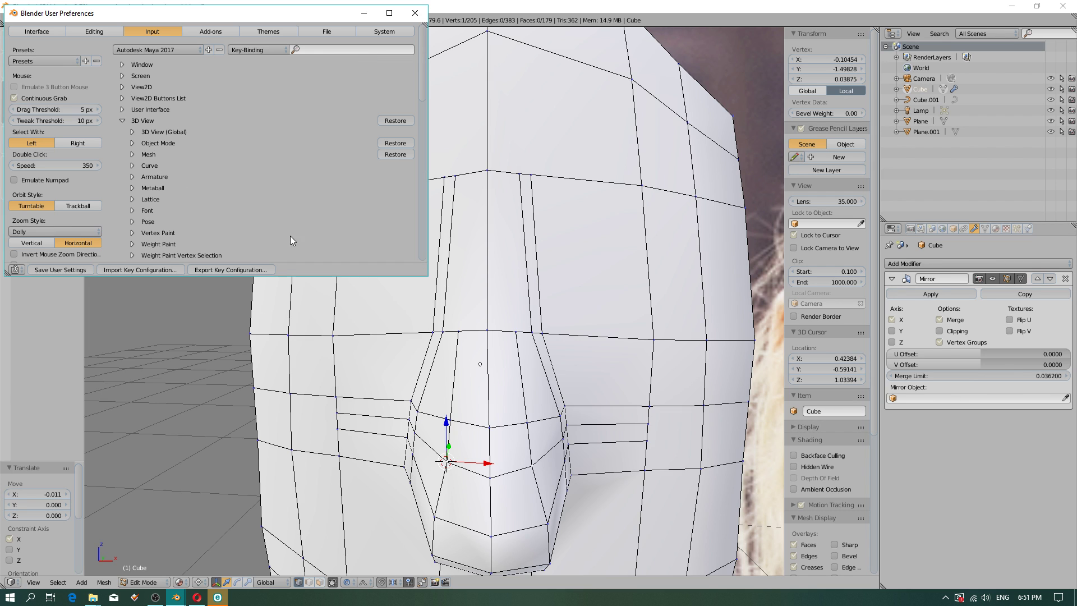
click(230, 270)
click(176, 100)
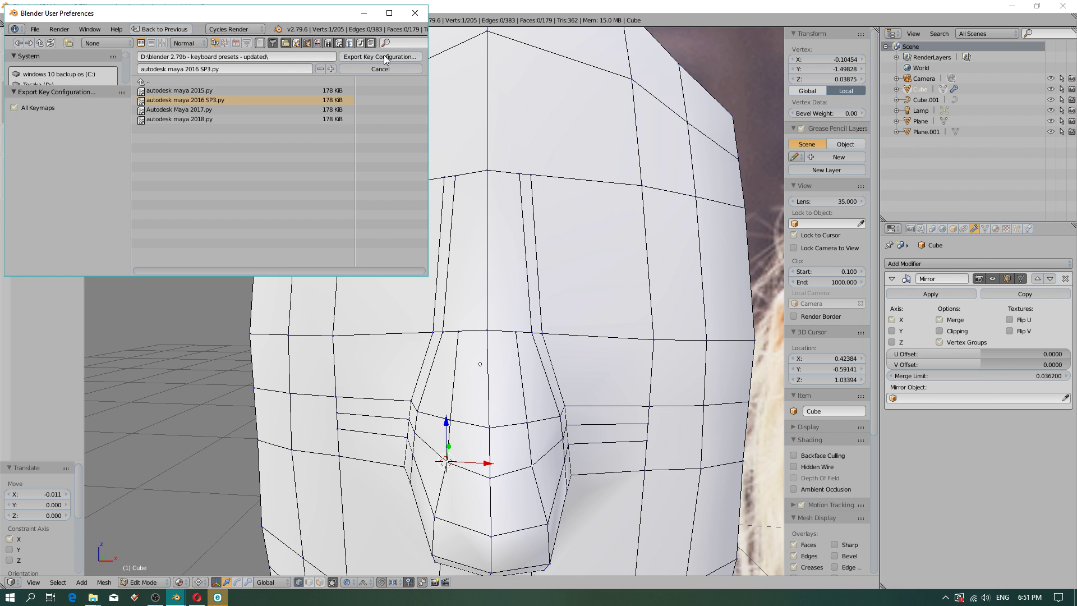
click(383, 55)
Export the key configuration over Autodesk Maya 2017.py and autodesk maya 2018.py, and close the user preferences.
click(257, 275)
click(194, 111)
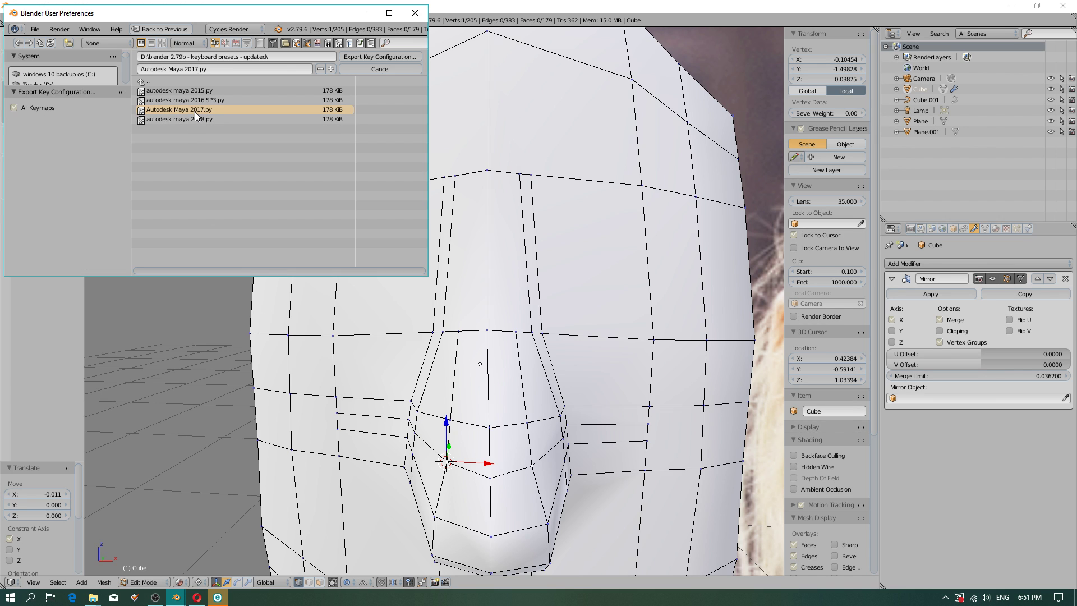
click(387, 56)
click(257, 273)
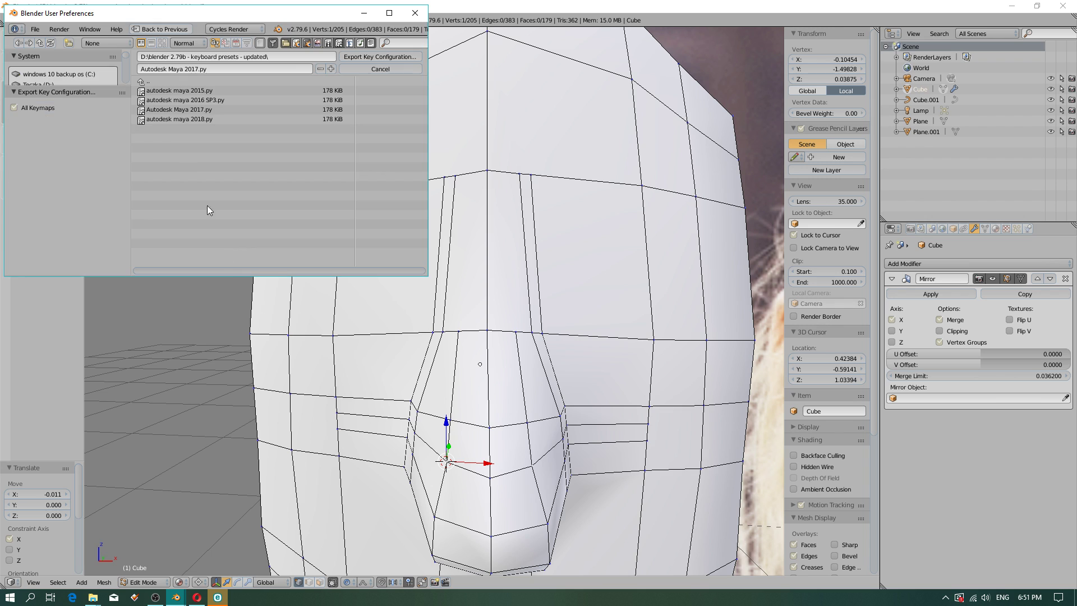
click(181, 119)
click(386, 56)
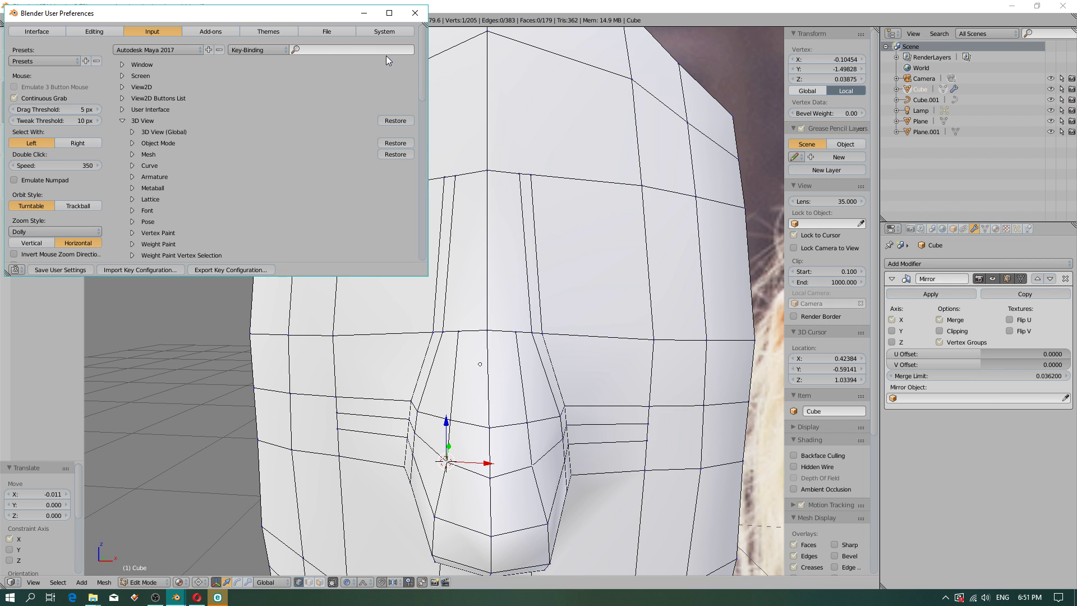
click(415, 13)
Select the vertex at the nose bridge and apply Center View to Cursor.
scroll(404, 431, down, 3)
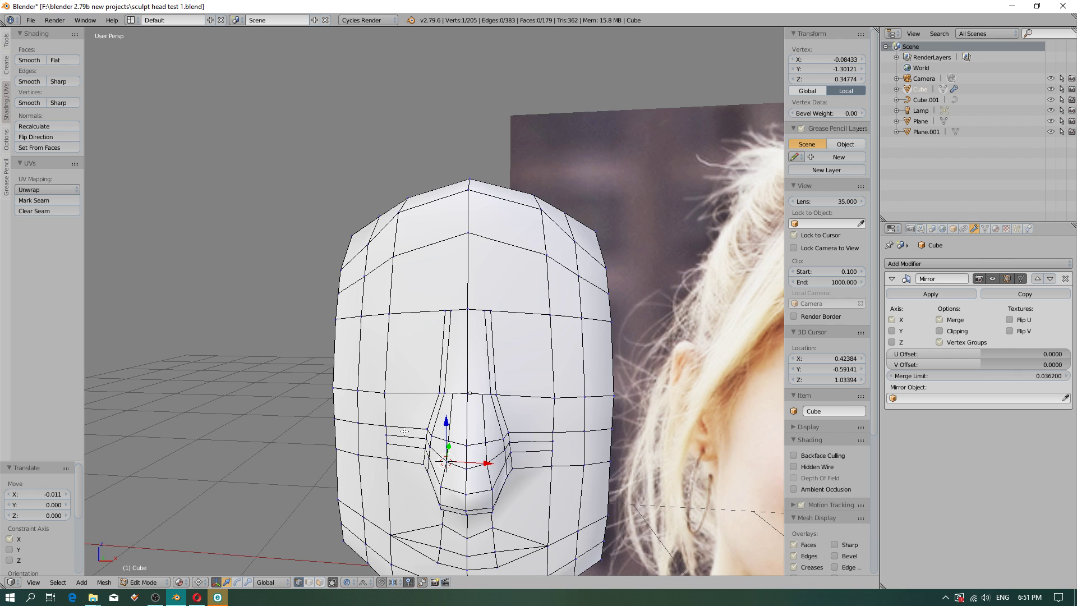
middle_drag(404, 432, 433, 411)
click(443, 398)
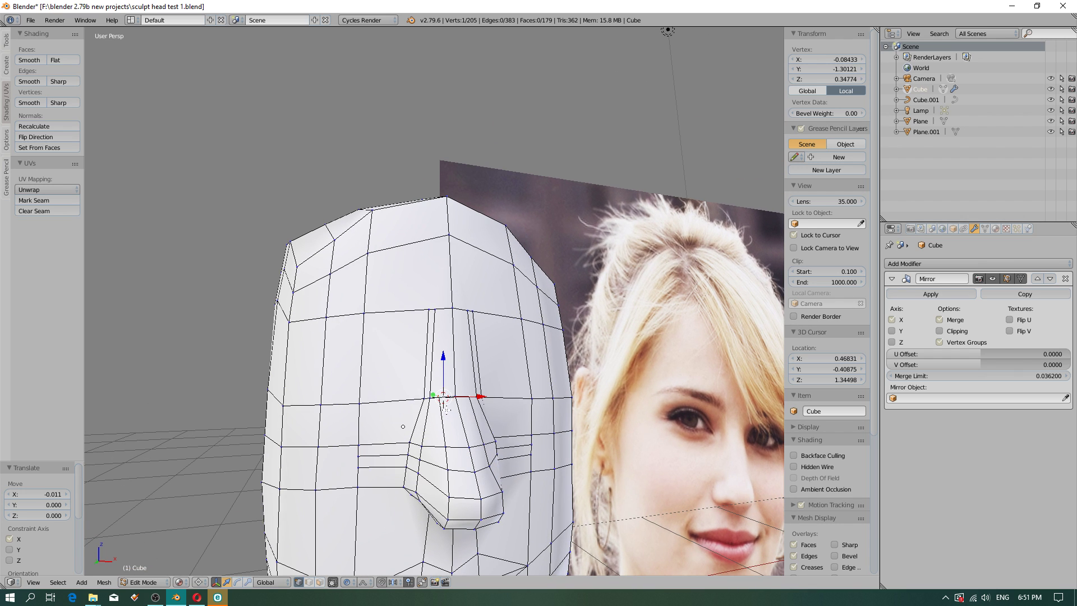
click(37, 583)
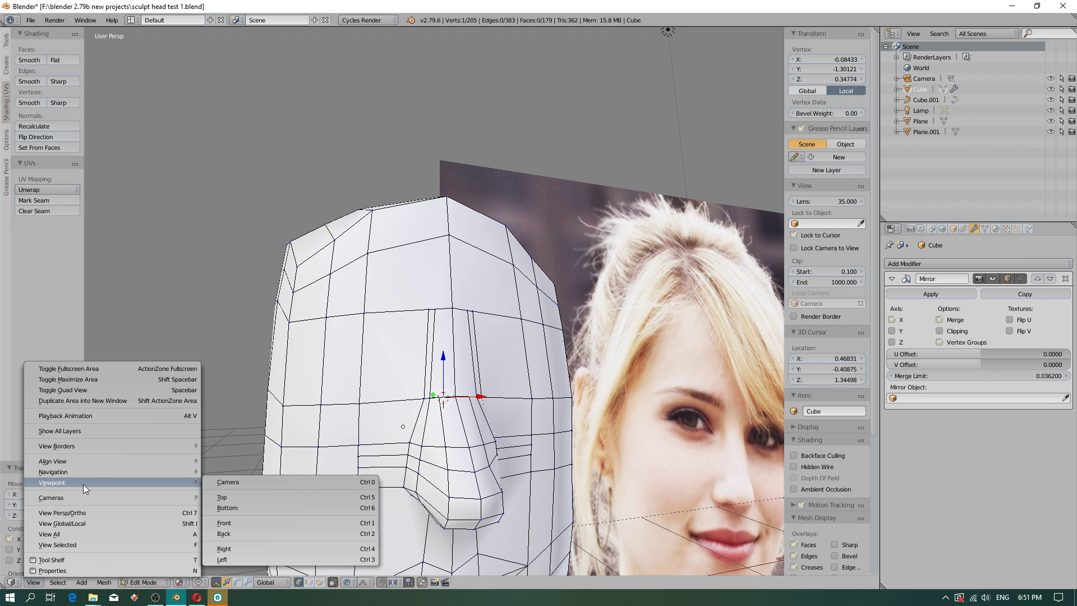
mouse_move(85, 475)
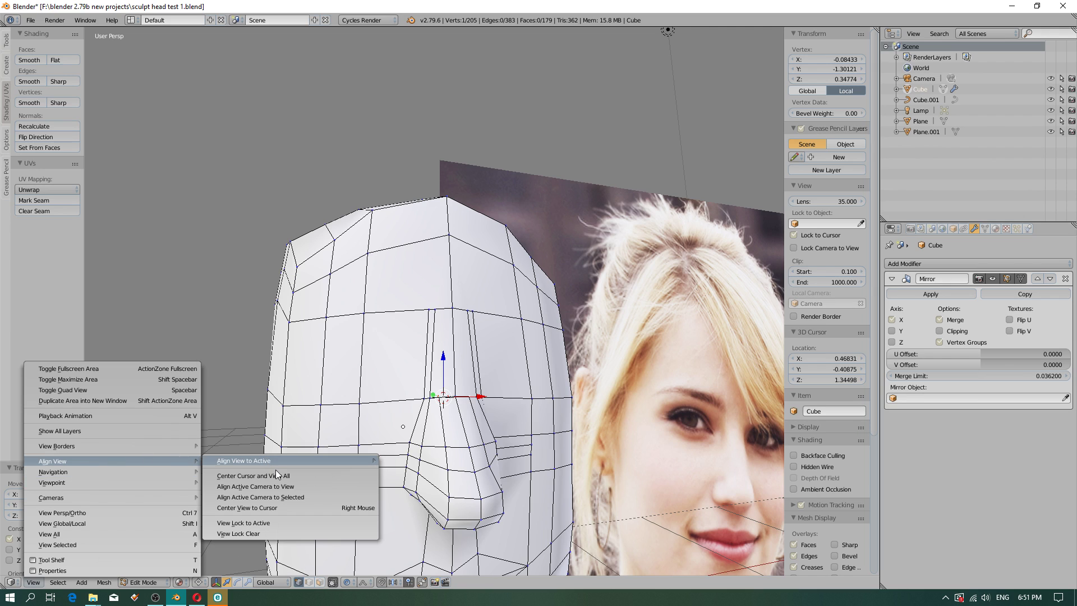
click(285, 506)
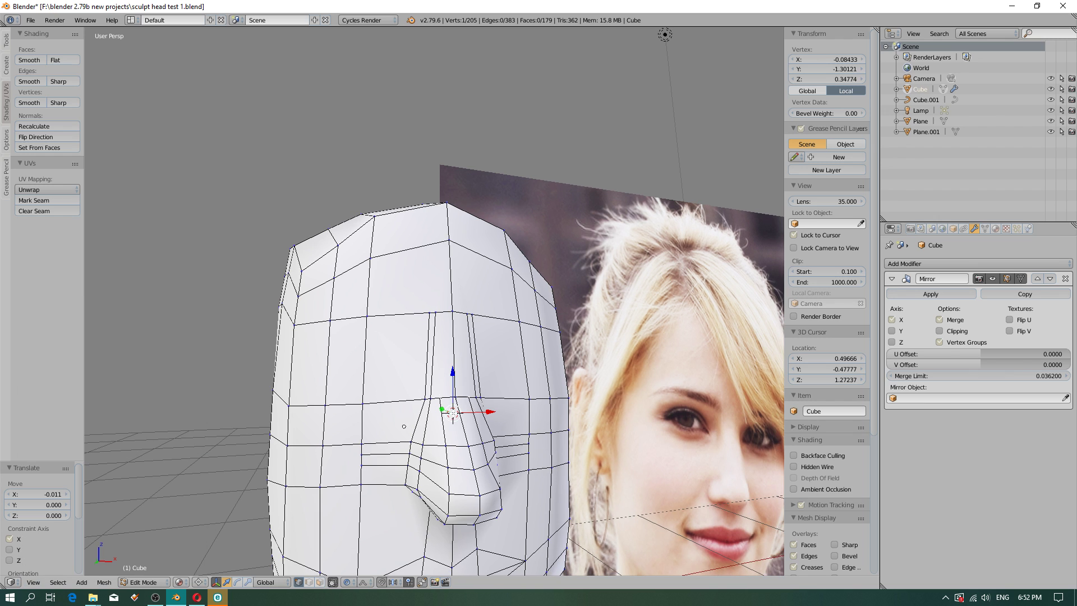
Place the 3D cursor at the vertex on the lower end of the nose's knife cut and select that vertex.
click(442, 434)
right_click(447, 447)
click(447, 449)
mouse_move(451, 492)
middle_down()
mouse_move(391, 509)
mouse_move(484, 510)
mouse_move(456, 509)
middle_up()
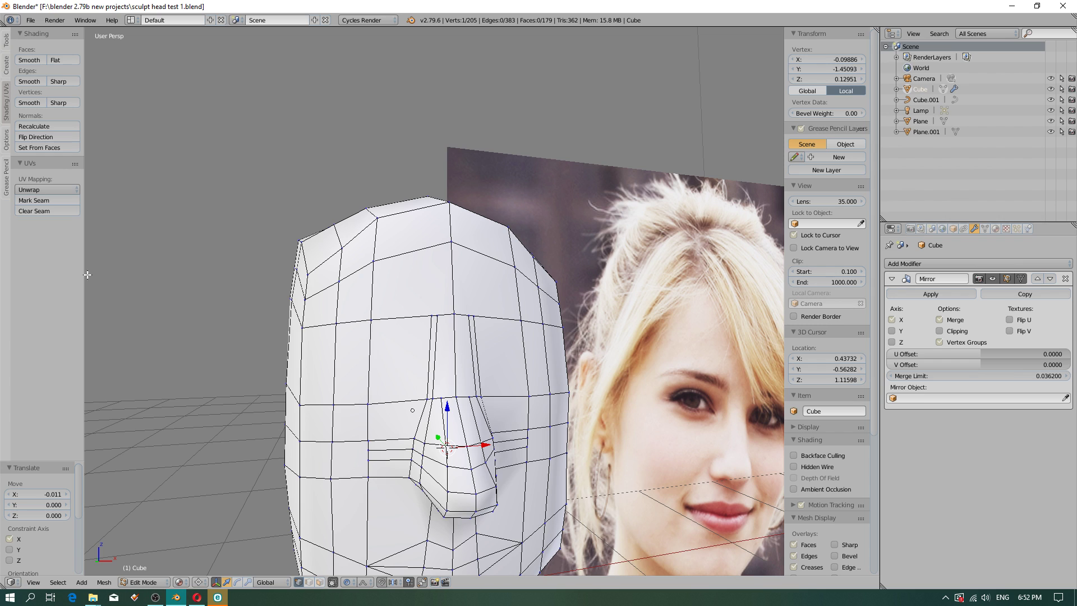
Switch to File Explorer and check the preset files in the "blender 2.79b - keyboard presets - updated" folder.
click(96, 599)
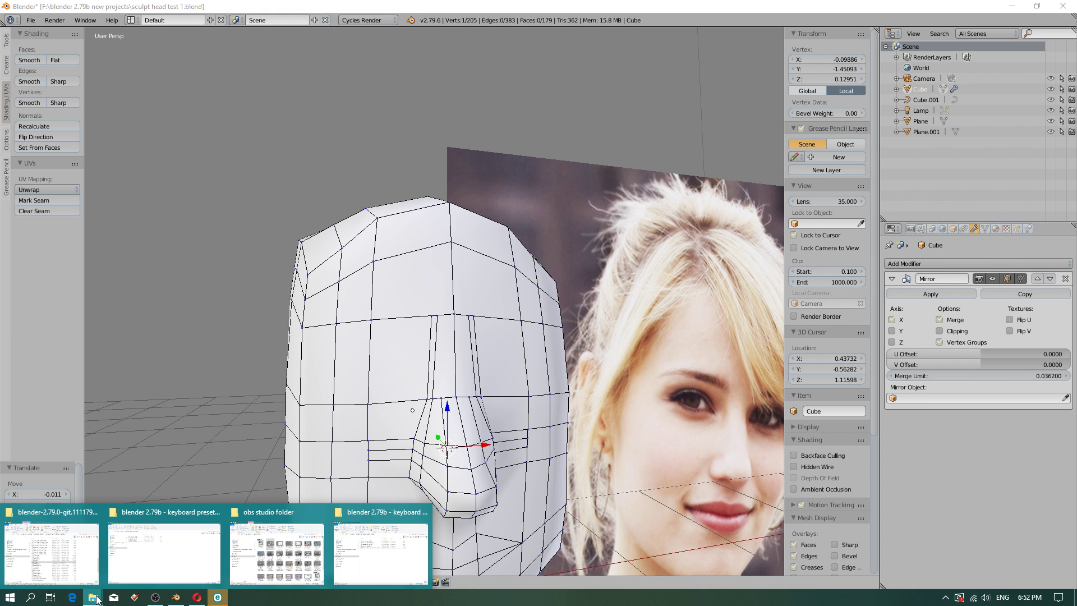
click(159, 570)
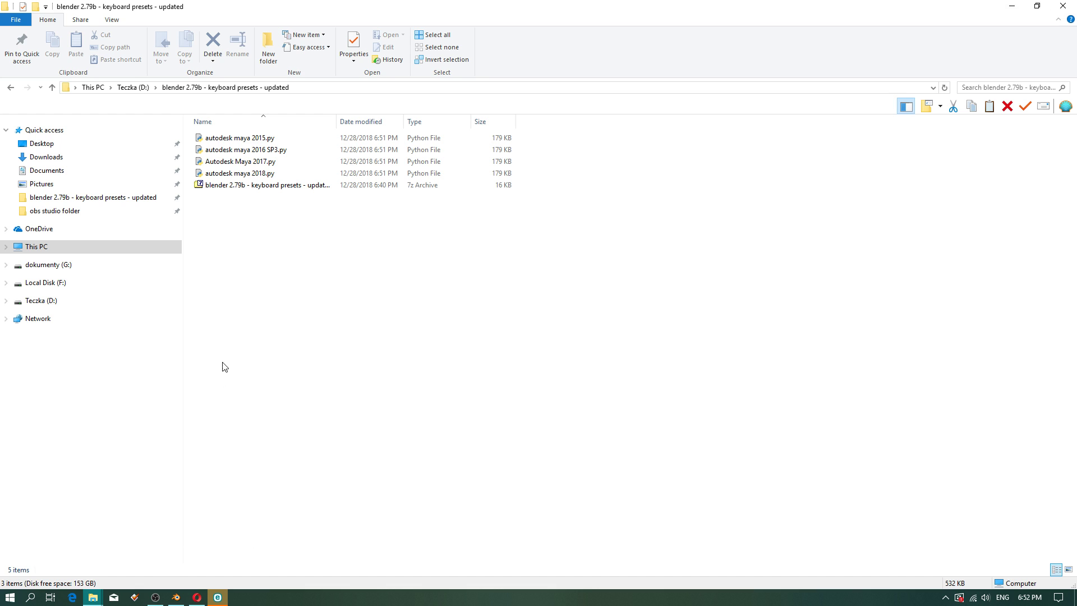
Switch back to Blender and save the current file.
click(176, 598)
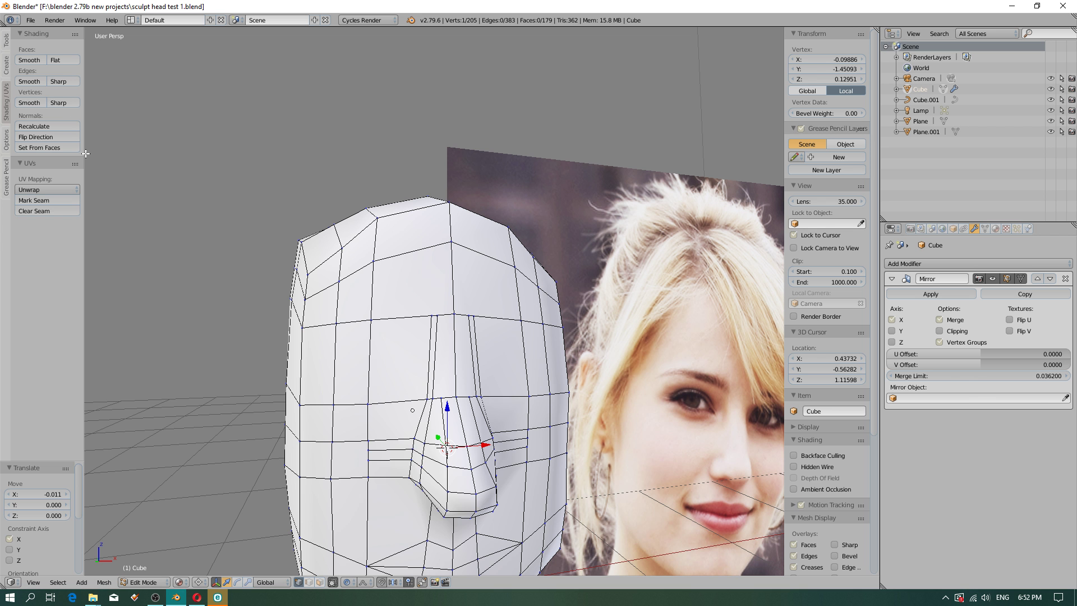
click(31, 20)
click(48, 101)
Export the key configuration from the user preferences again, overwriting autodesk maya 2015.py and autodesk maya 2016 SP3.py.
click(31, 20)
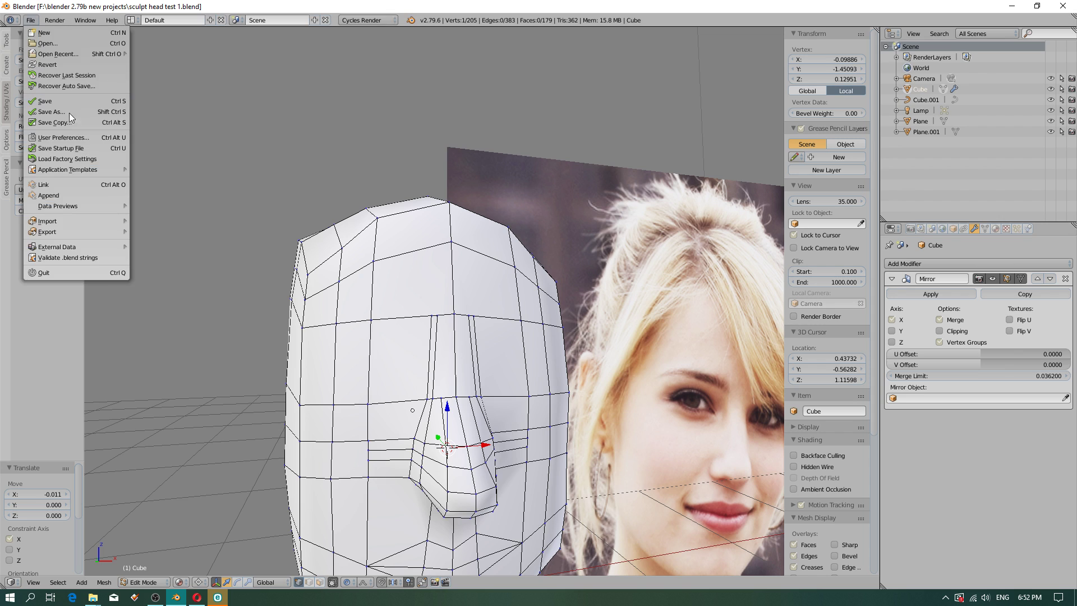
click(84, 140)
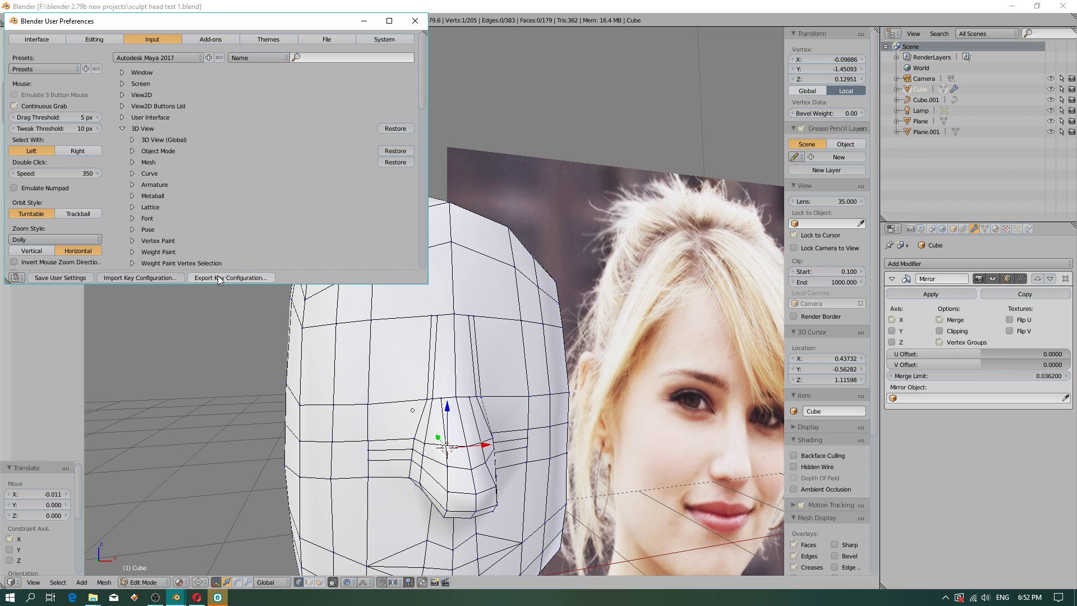
click(244, 275)
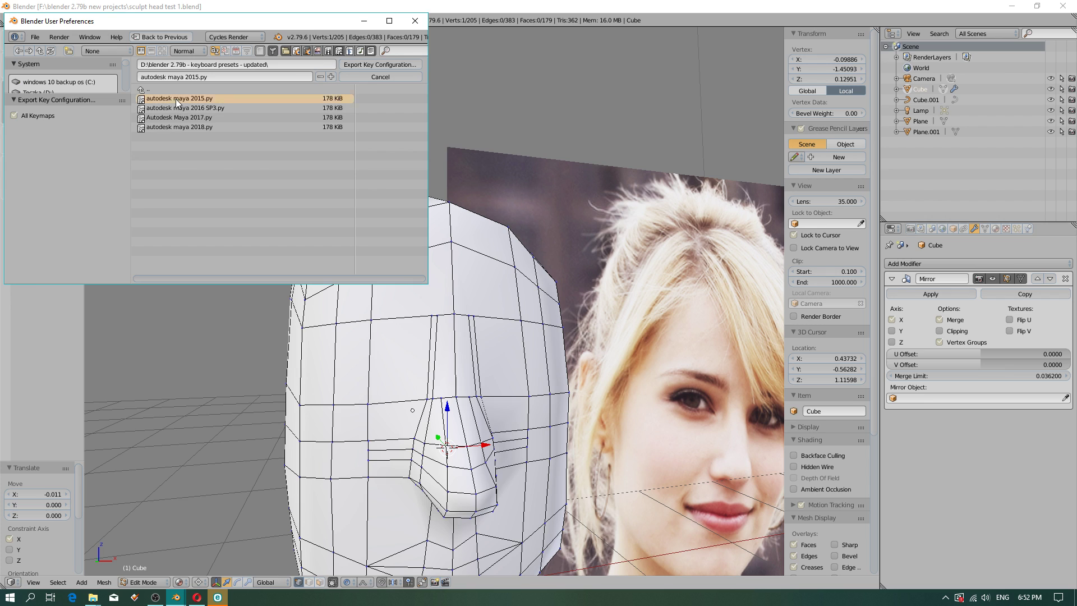
click(366, 63)
click(218, 281)
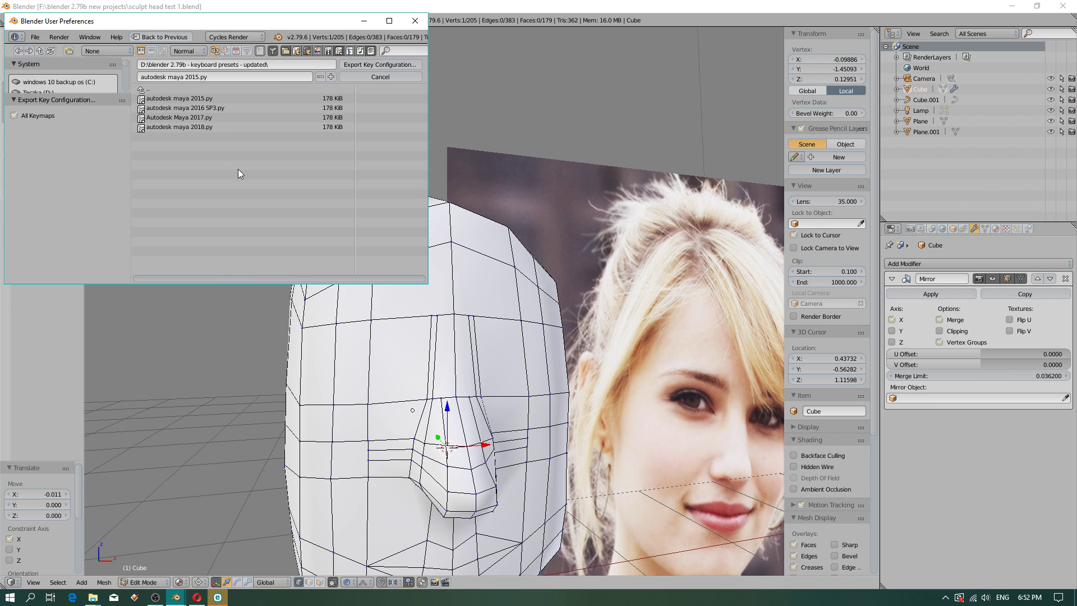
click(203, 108)
click(375, 64)
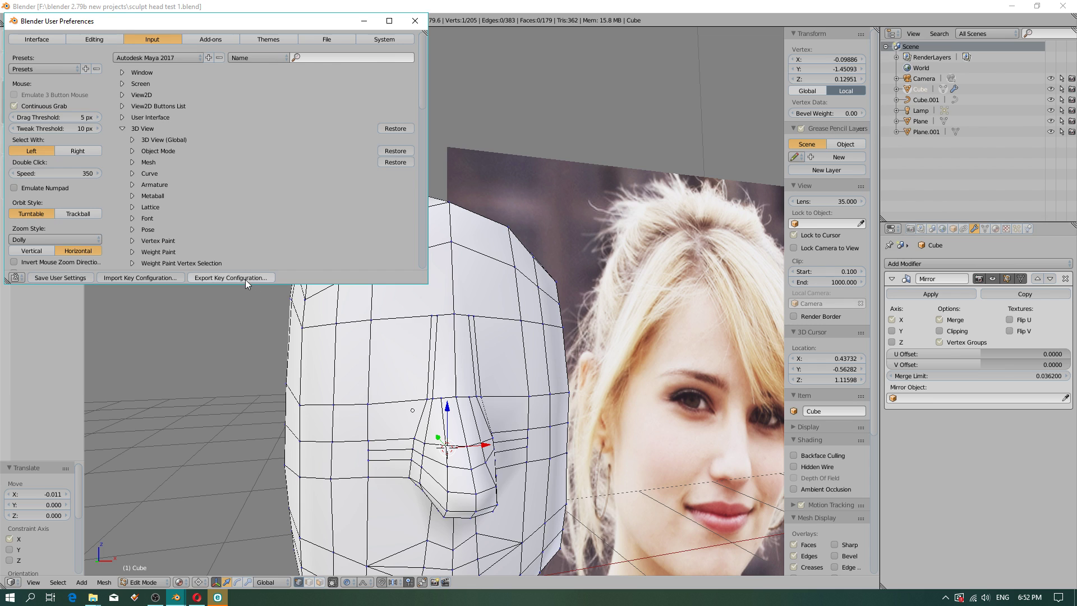
Export the key configuration again over Autodesk Maya 2017.py and autodesk maya 2018.py, and close the user preferences.
click(244, 278)
click(174, 117)
click(379, 67)
click(247, 274)
click(178, 126)
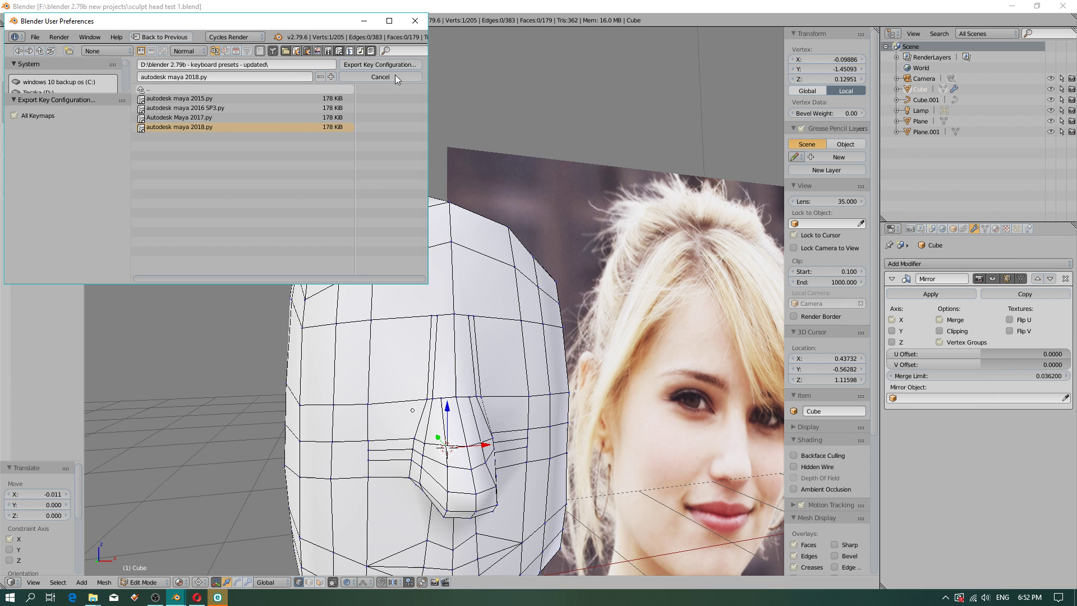
click(385, 65)
click(415, 20)
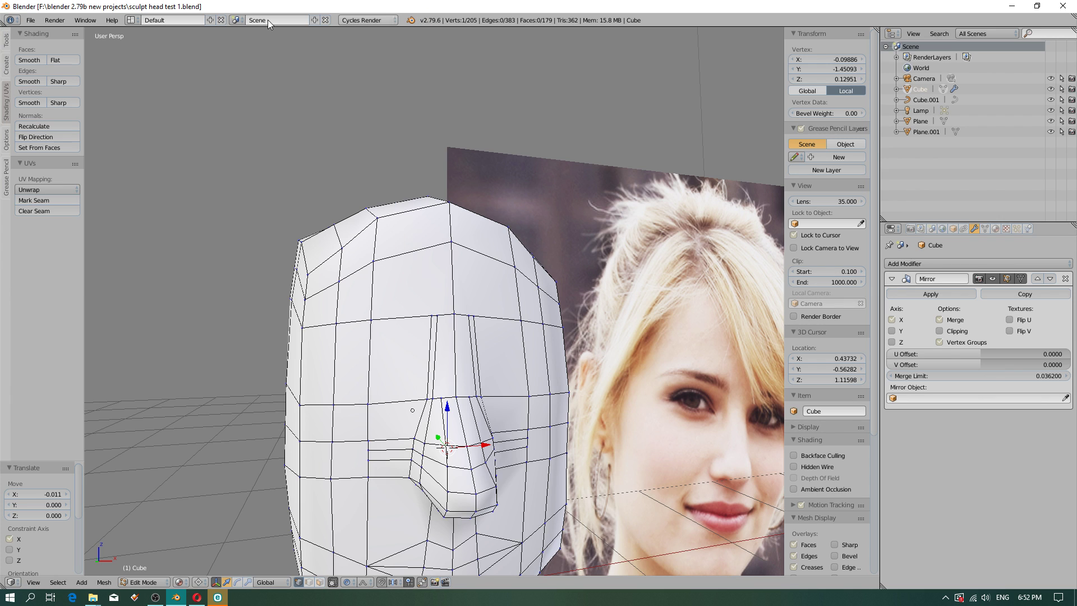
Quit Blender and return to the keyboard presets folder in File Explorer.
click(35, 20)
click(31, 24)
click(31, 24)
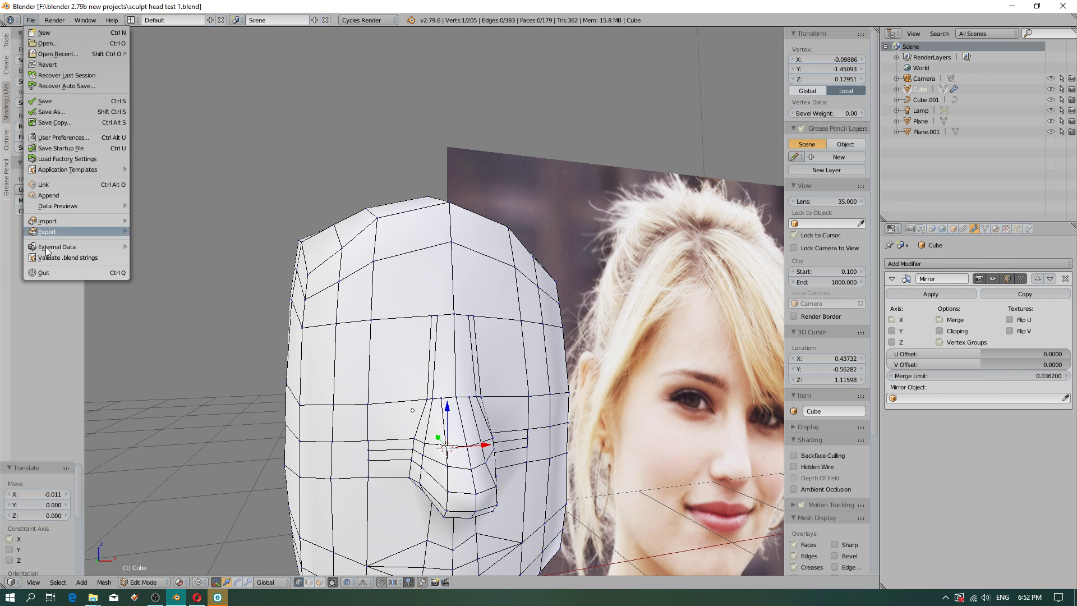
key(alt+Tab)
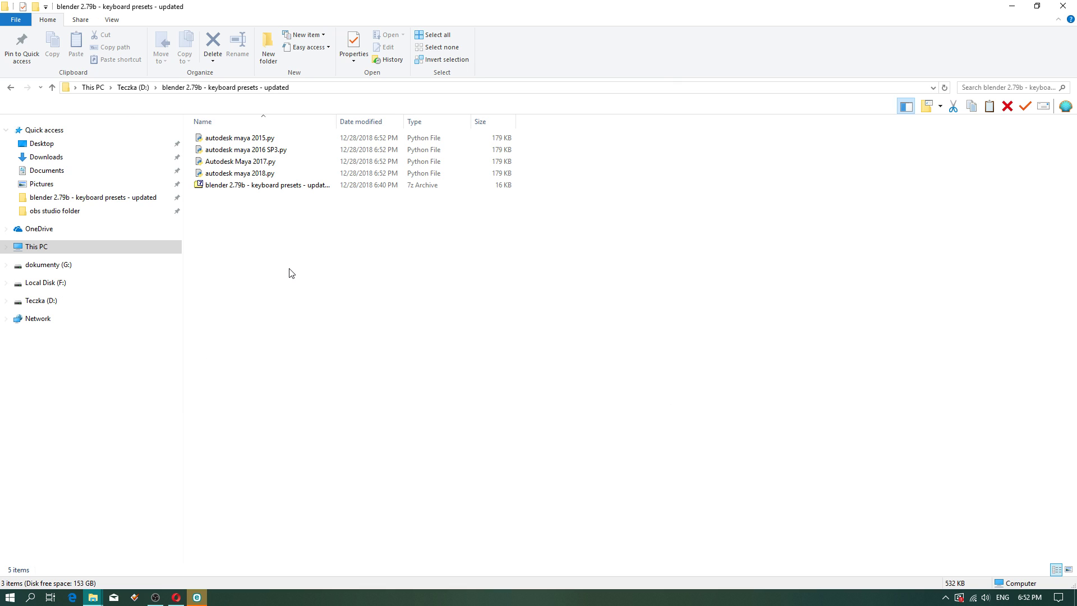
Delete the old "blender 2.79b - keyboard presets - updated" 7z archive from the folder.
right_click(235, 185)
click(261, 555)
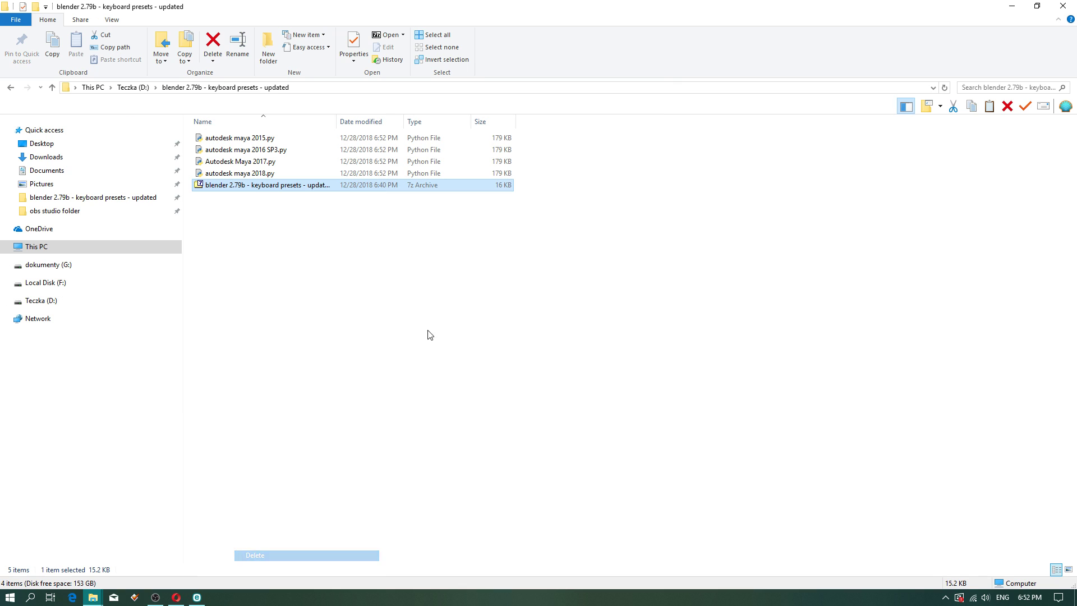
Pack the four Maya preset .py files into the 7z archive "blender 2.79b - keyboard presets - updated.7z" using 7-Zip.
drag(271, 226, 259, 125)
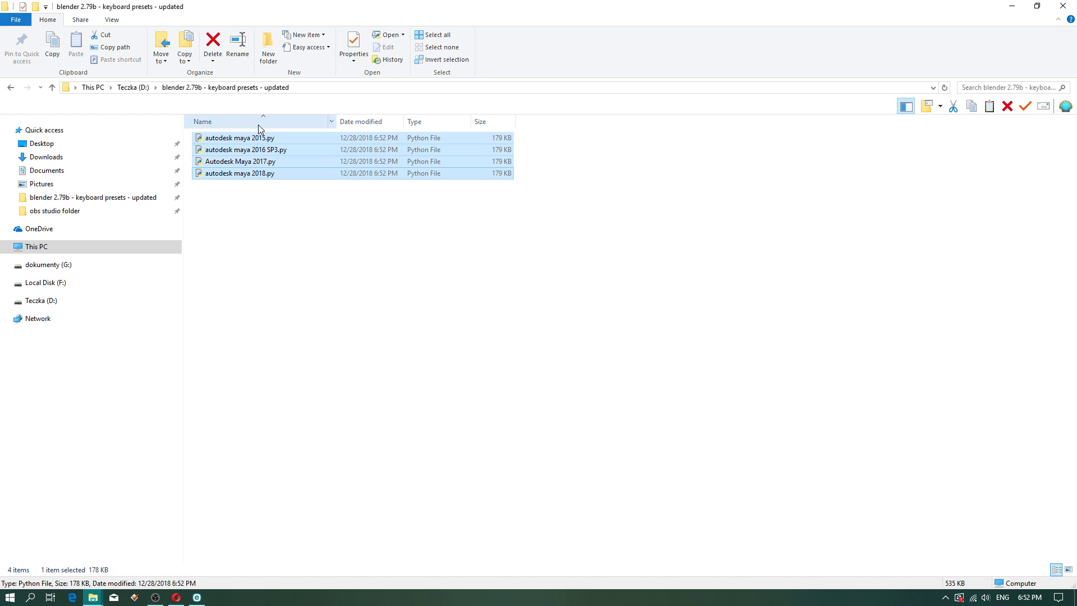
right_click(275, 161)
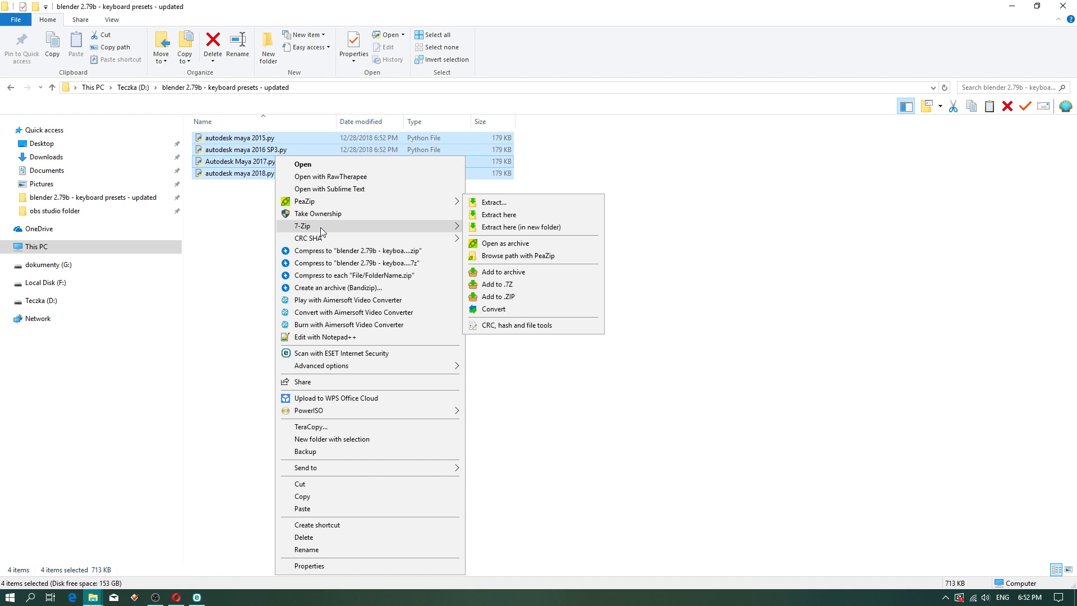
mouse_move(321, 227)
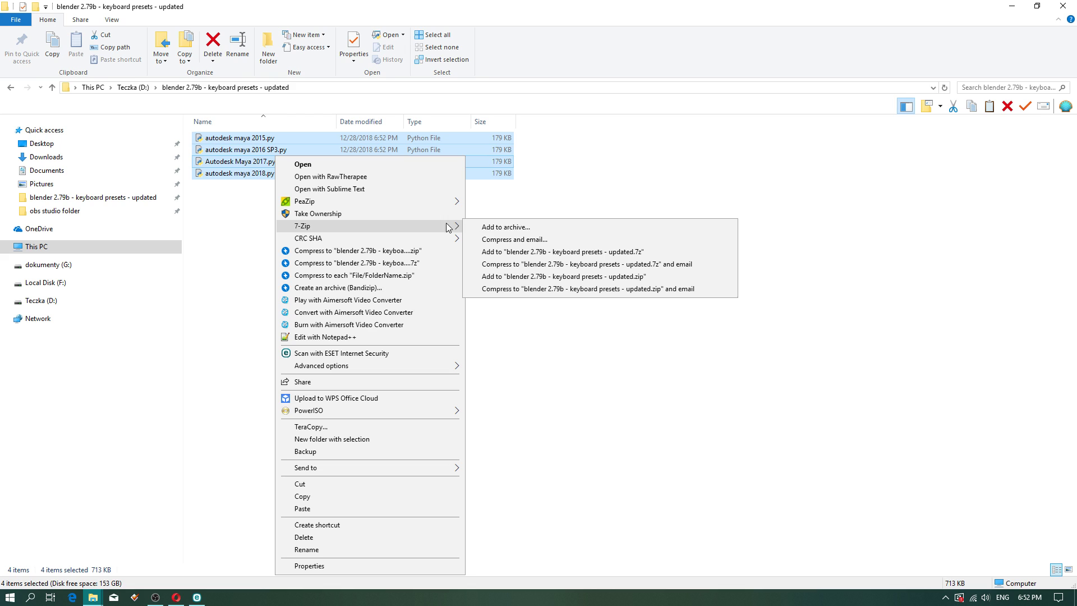
click(501, 234)
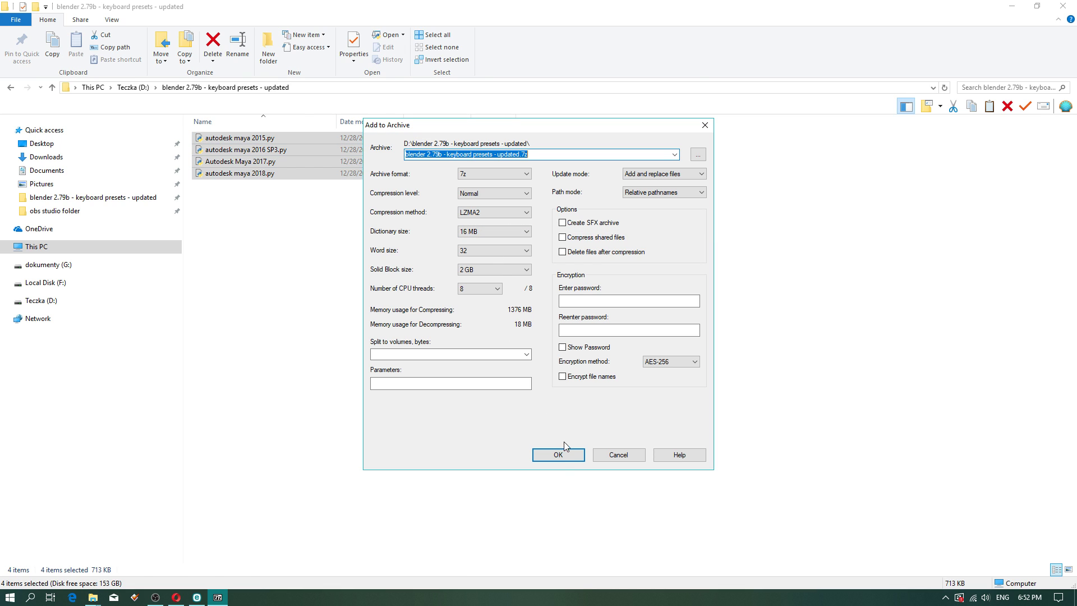
click(561, 447)
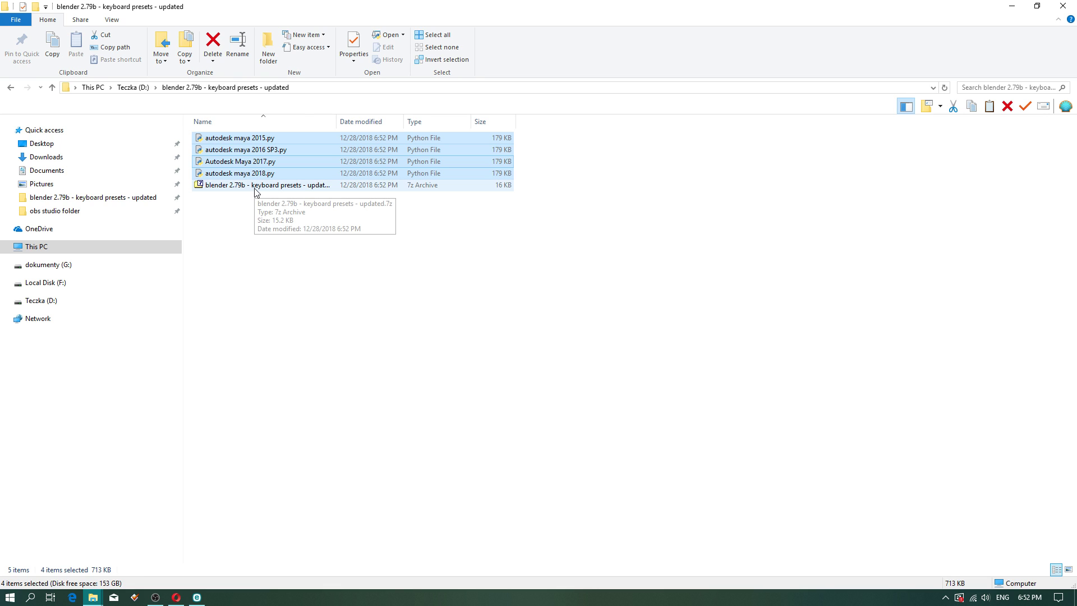
drag(268, 247, 254, 140)
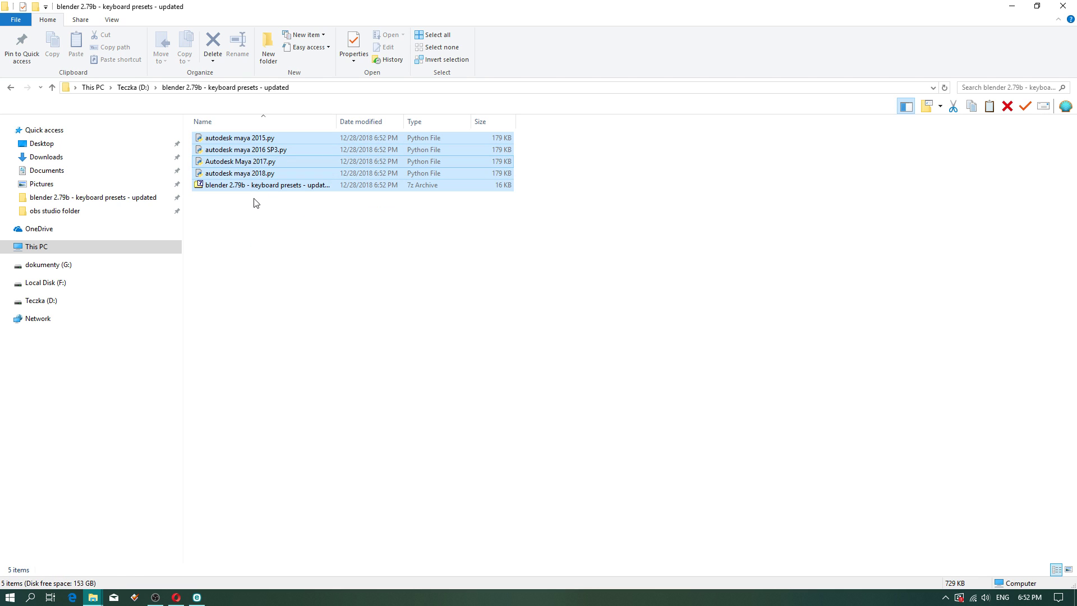
key(super)
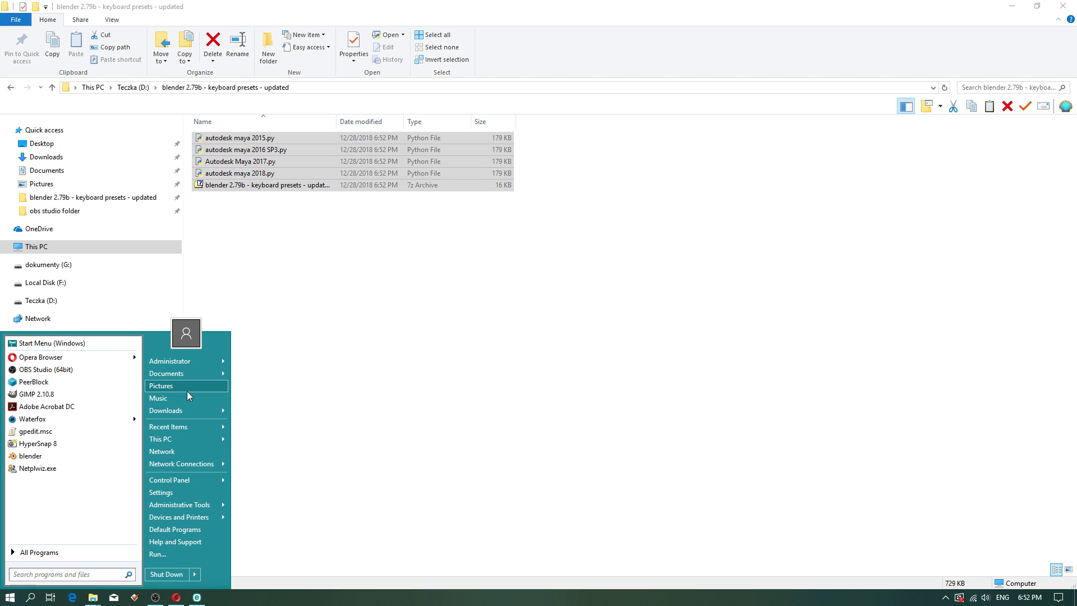
click(344, 409)
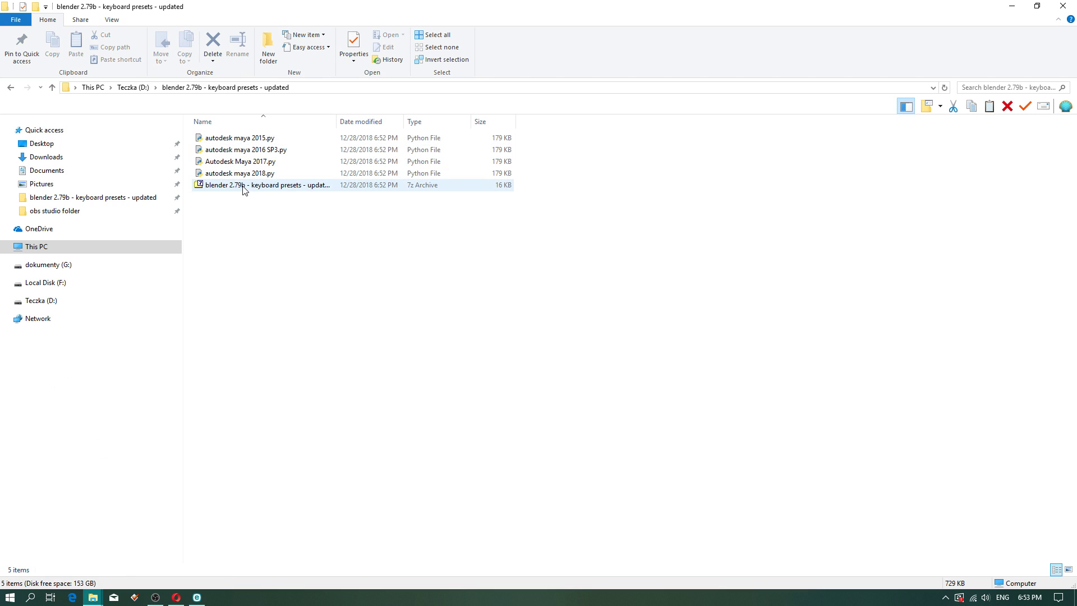
Copy the four Maya preset .py files, leaving out the 7z archive.
drag(189, 136, 266, 175)
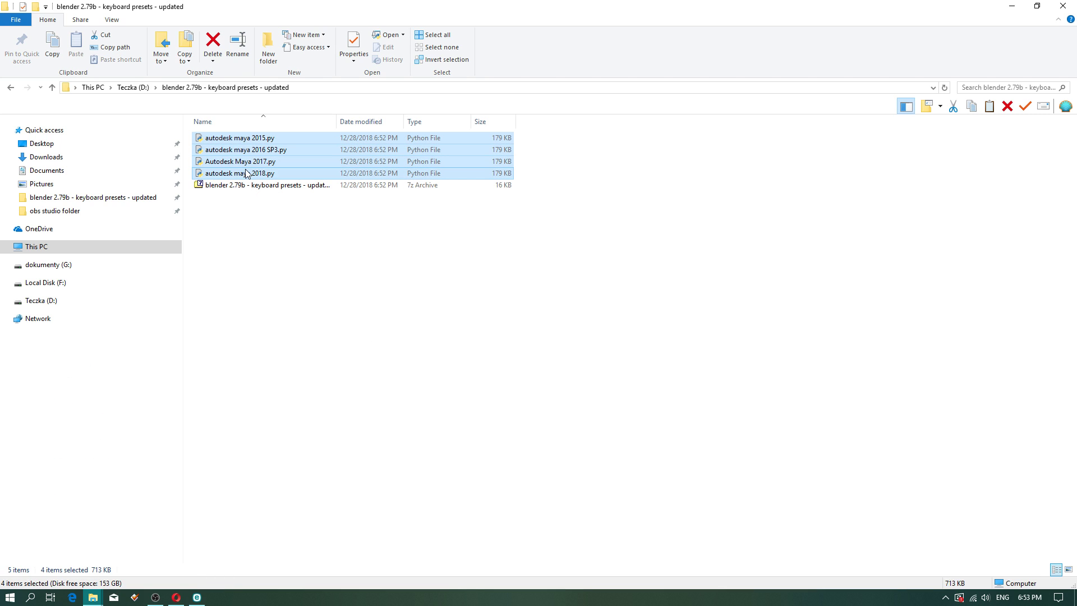
right_click(246, 170)
click(273, 510)
Switch to the Blender 2.79 build folder window and open its 2.79\scripts\presets\keyconfig folder.
click(93, 597)
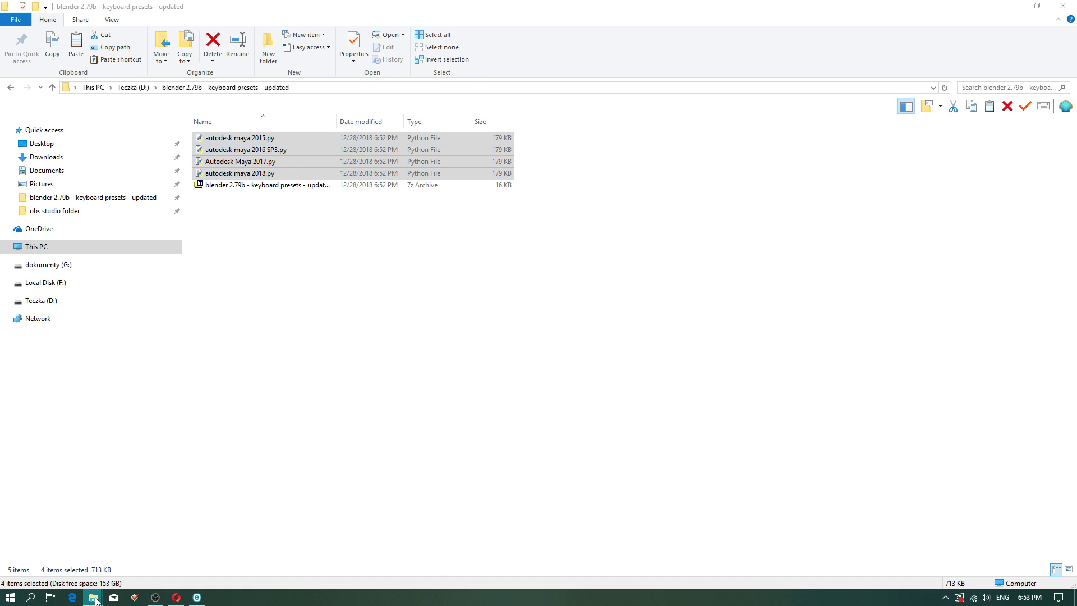
click(74, 575)
scroll(645, 393, up, 10)
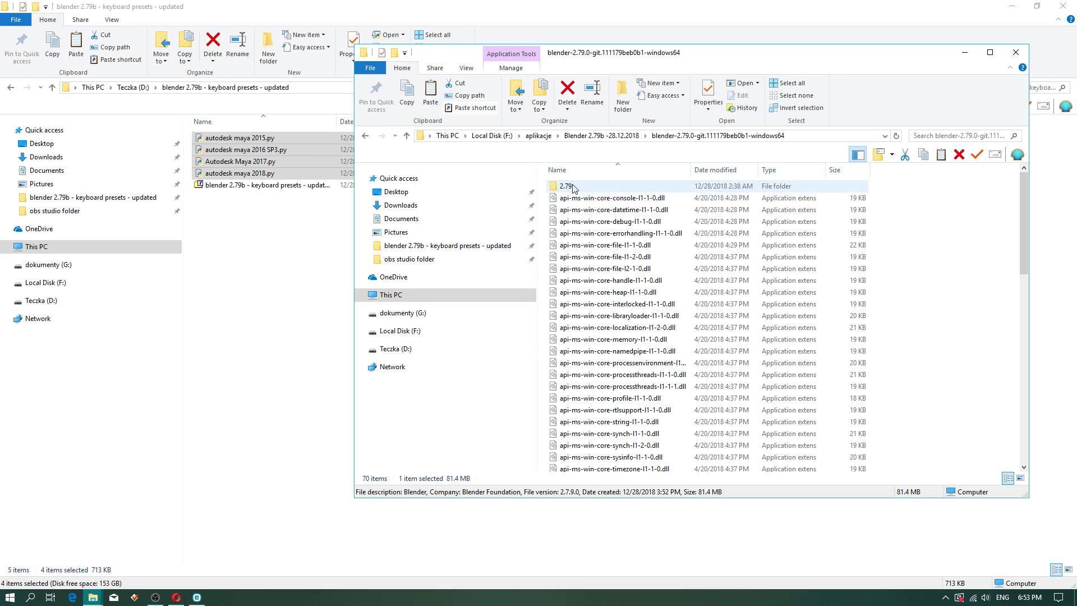
double_click(572, 186)
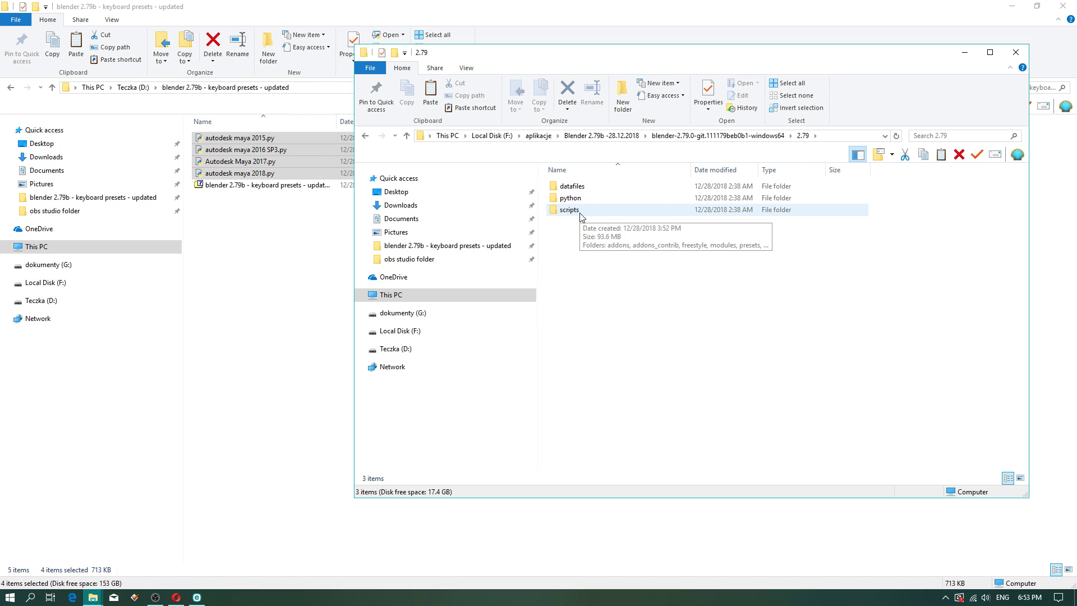
double_click(580, 213)
double_click(582, 234)
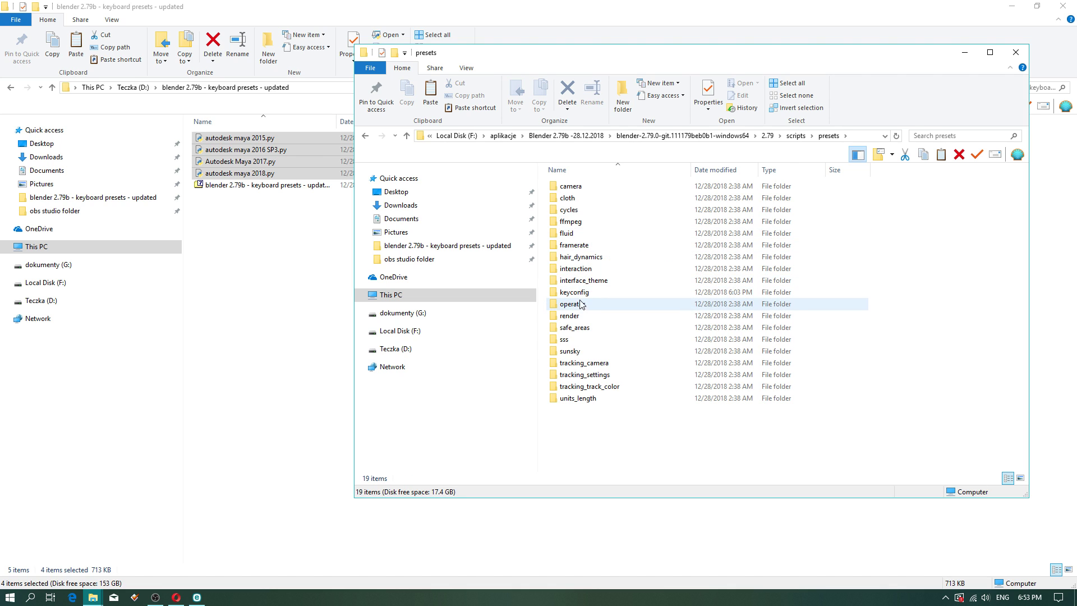
double_click(577, 293)
Paste the four copied preset files into the keyconfig folder, replace the existing versions, and refresh the folder.
right_click(616, 298)
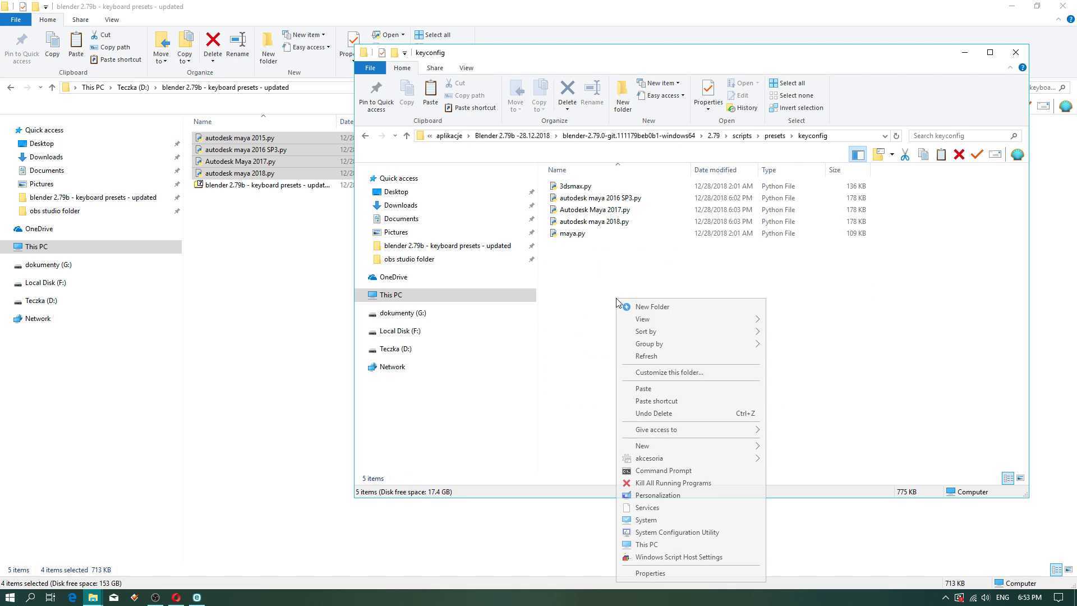
click(648, 387)
click(684, 424)
click(464, 212)
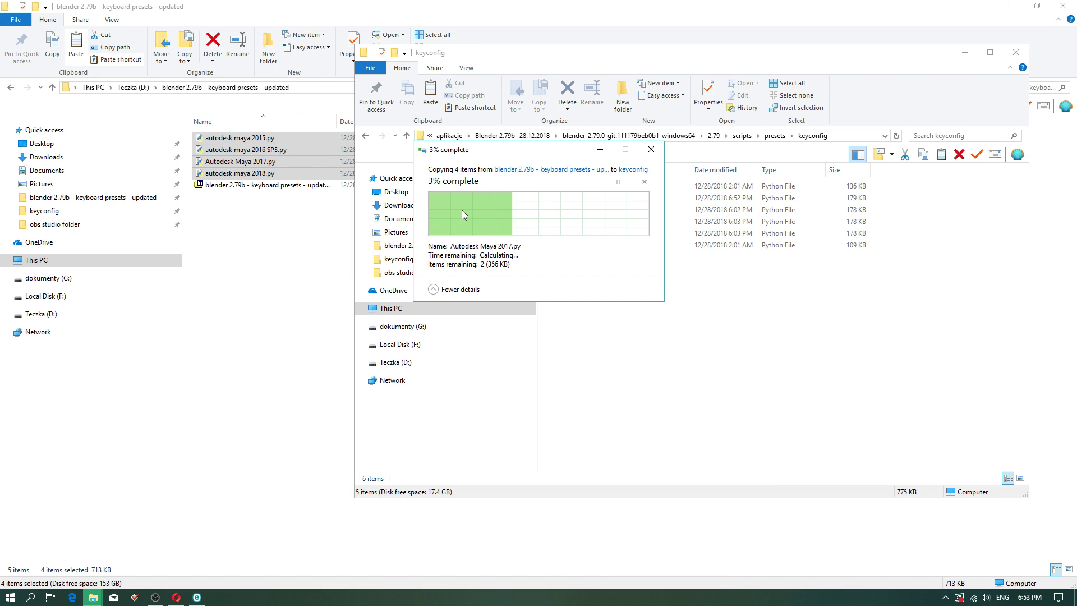
right_click(733, 307)
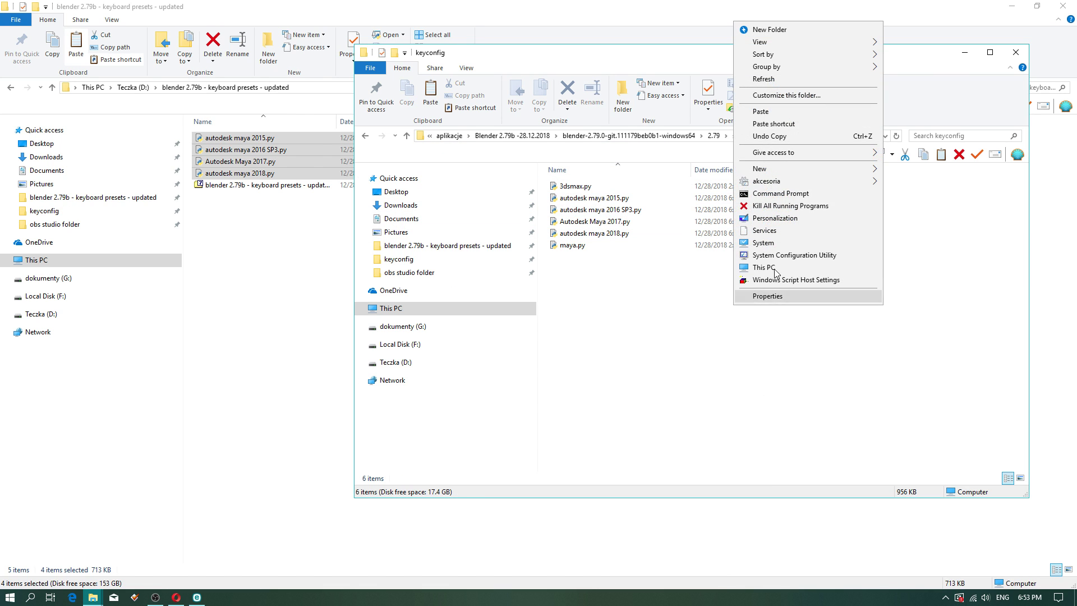
click(763, 79)
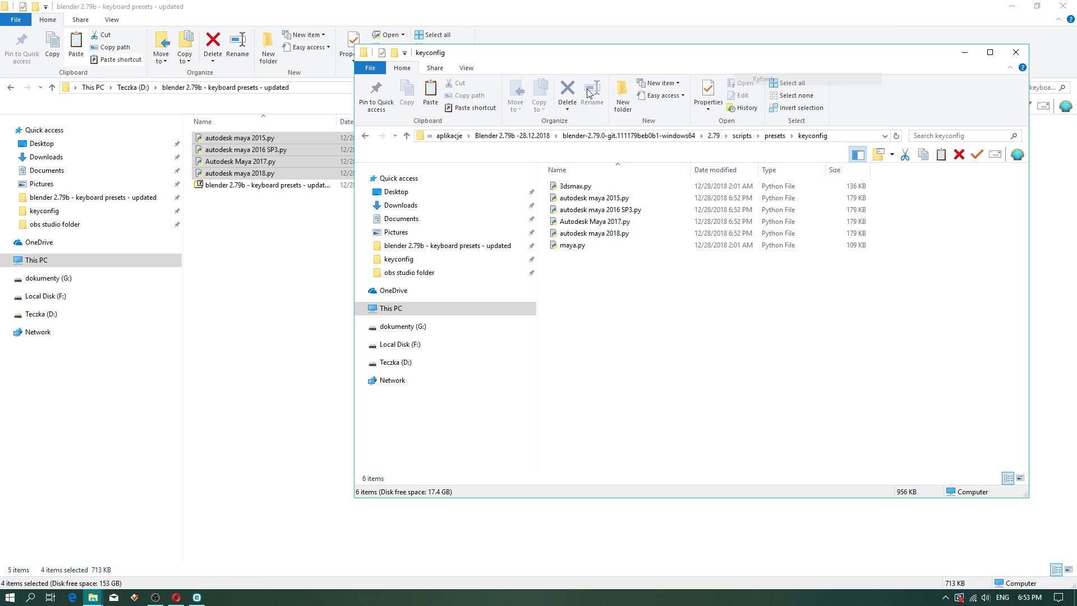
Return to the blender-2.79.0-git build folder and launch blender.exe.
click(525, 136)
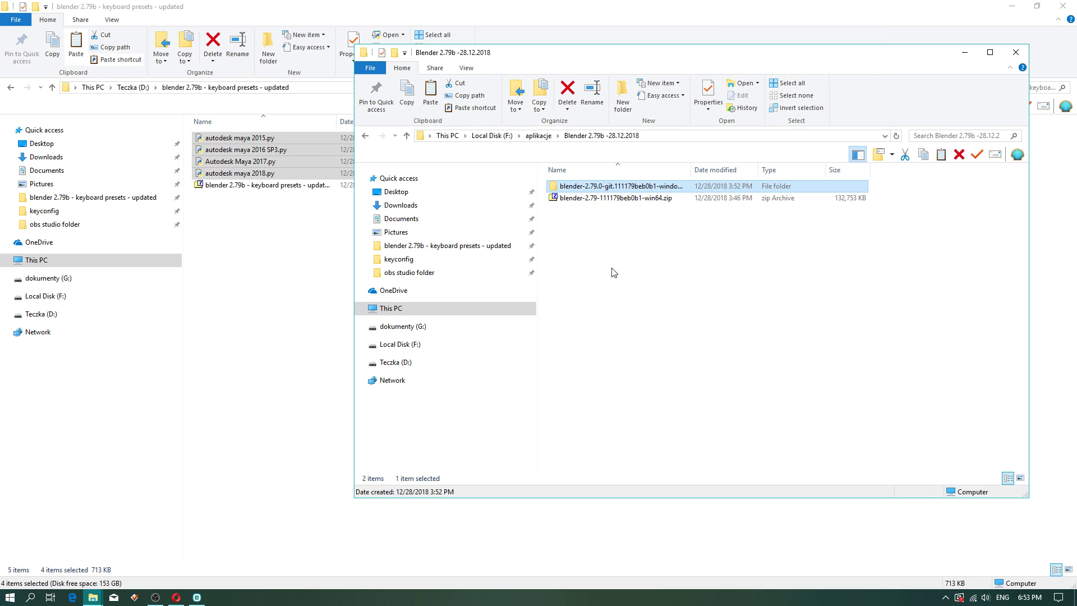
double_click(604, 186)
scroll(594, 337, down, 6)
click(587, 407)
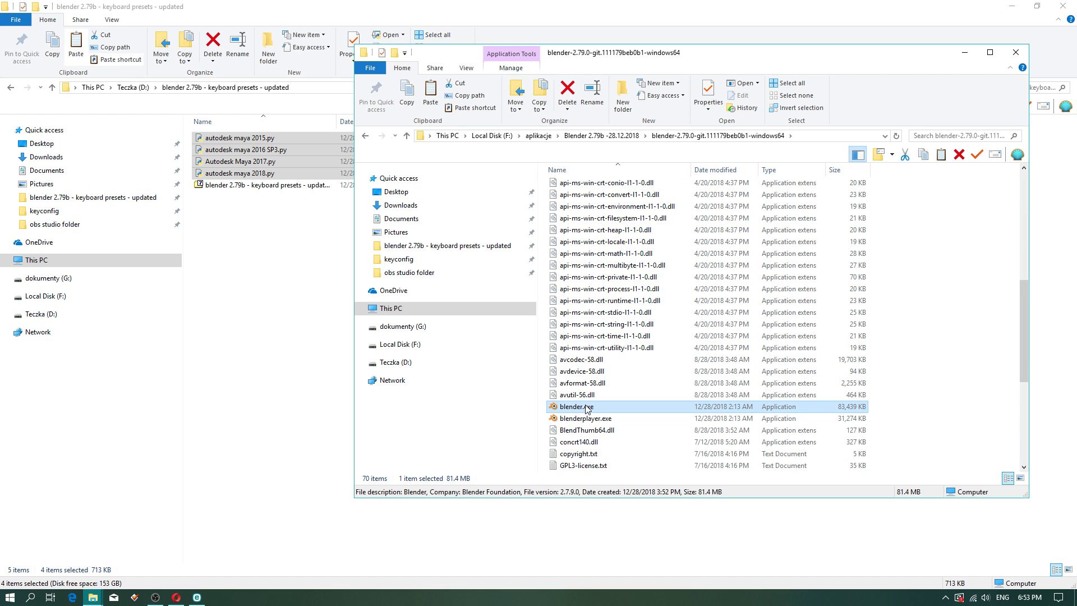
double_click(587, 407)
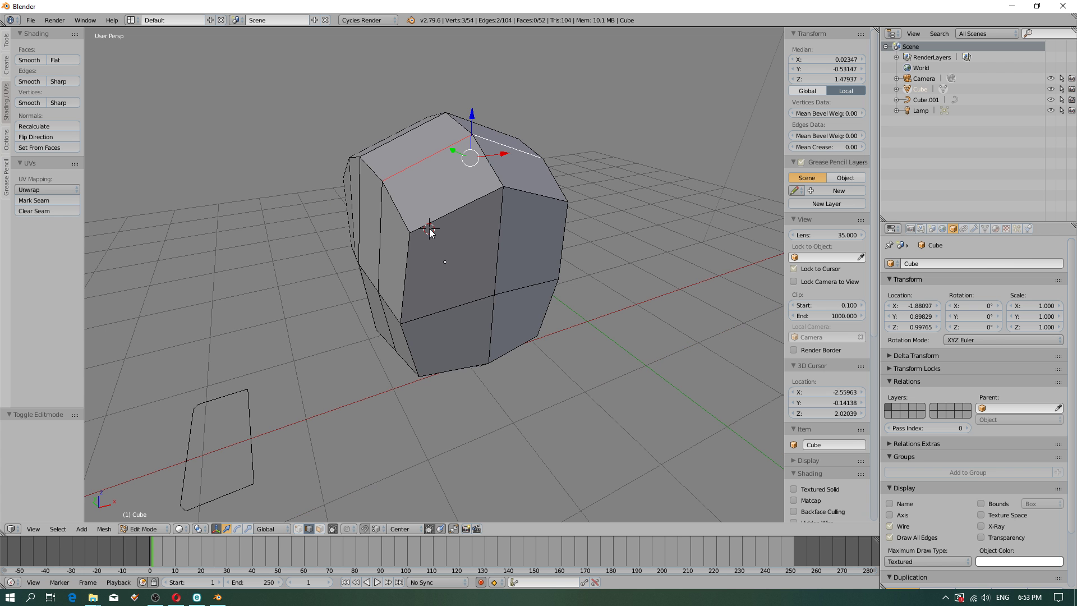
Test the selection controls by picking the front upper edge of the head mesh.
click(415, 222)
right_click(415, 223)
scroll(416, 225, up, 3)
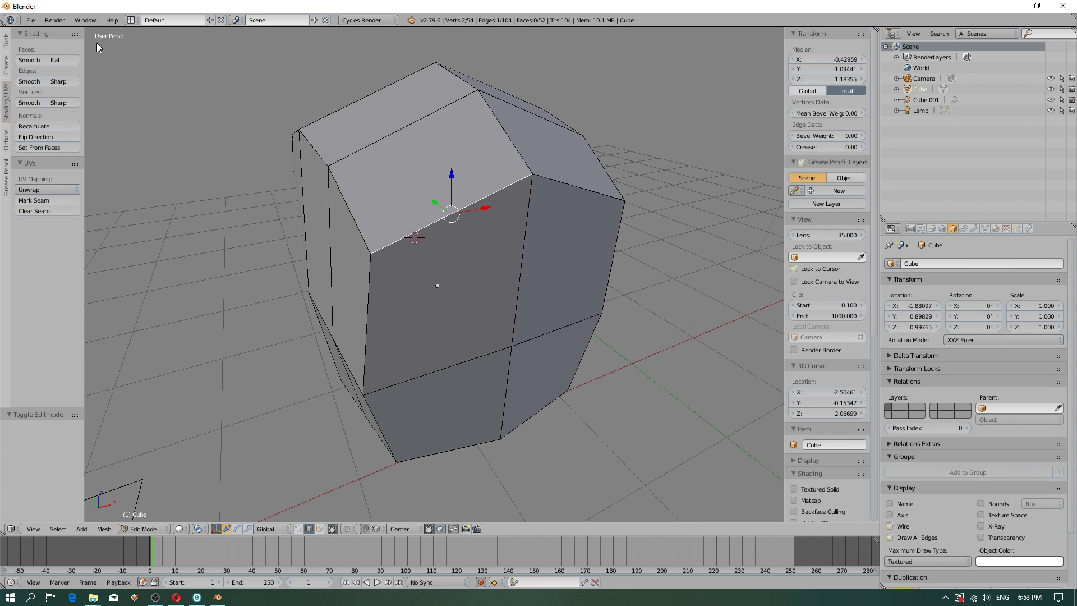
Switch the key configuration preset to Maya in the input preferences.
click(31, 20)
click(75, 145)
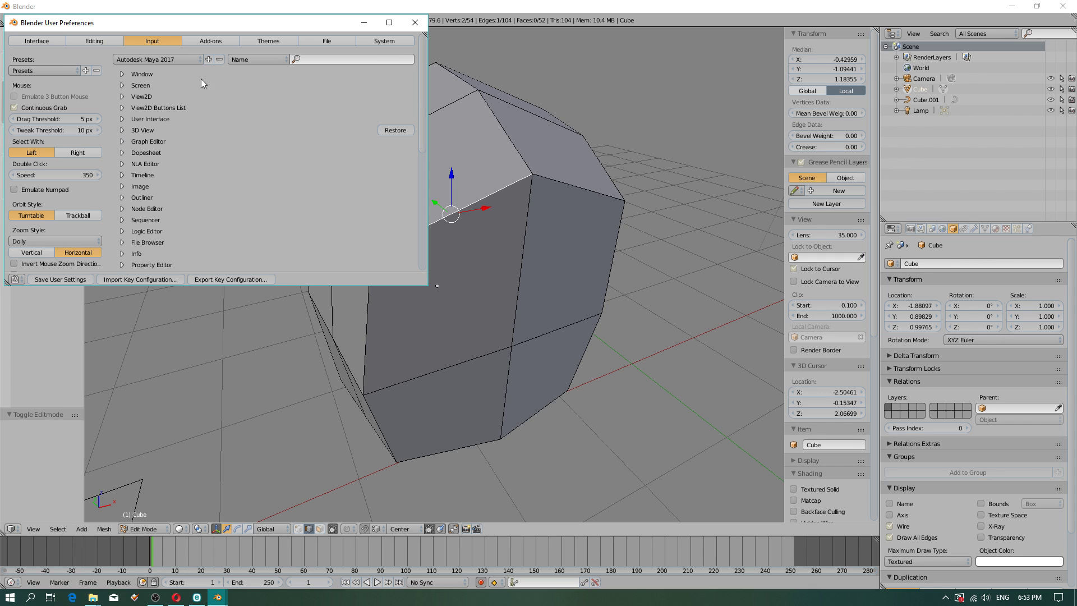
click(172, 60)
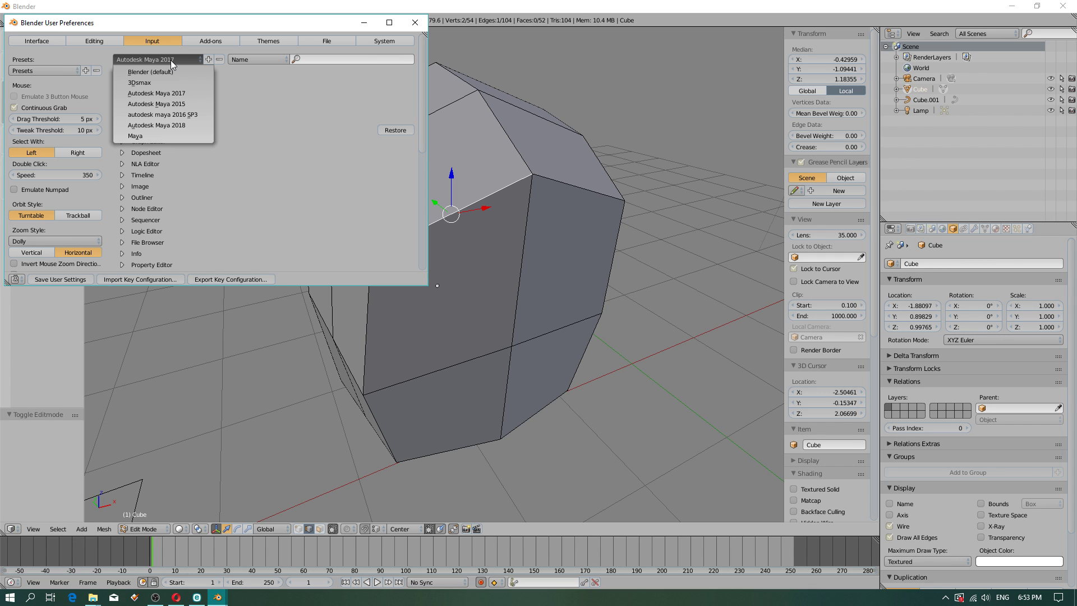
click(149, 131)
Close the preferences and test edge selection and 3D cursor placement on the head mesh with the Maya preset.
right_click(482, 253)
right_click(418, 197)
right_click(420, 221)
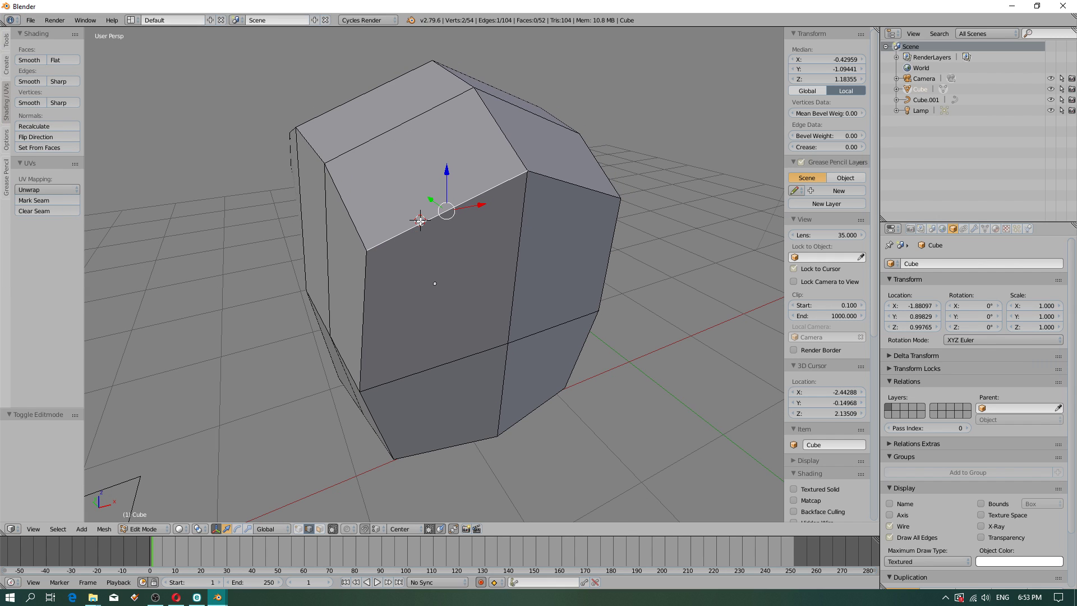
click(329, 247)
click(347, 215)
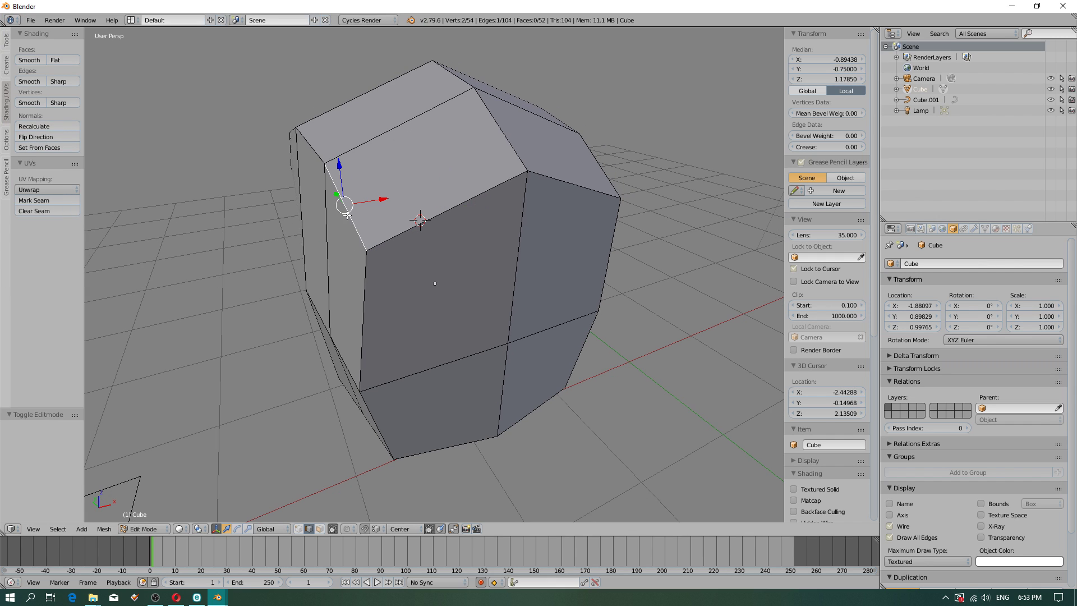
click(467, 201)
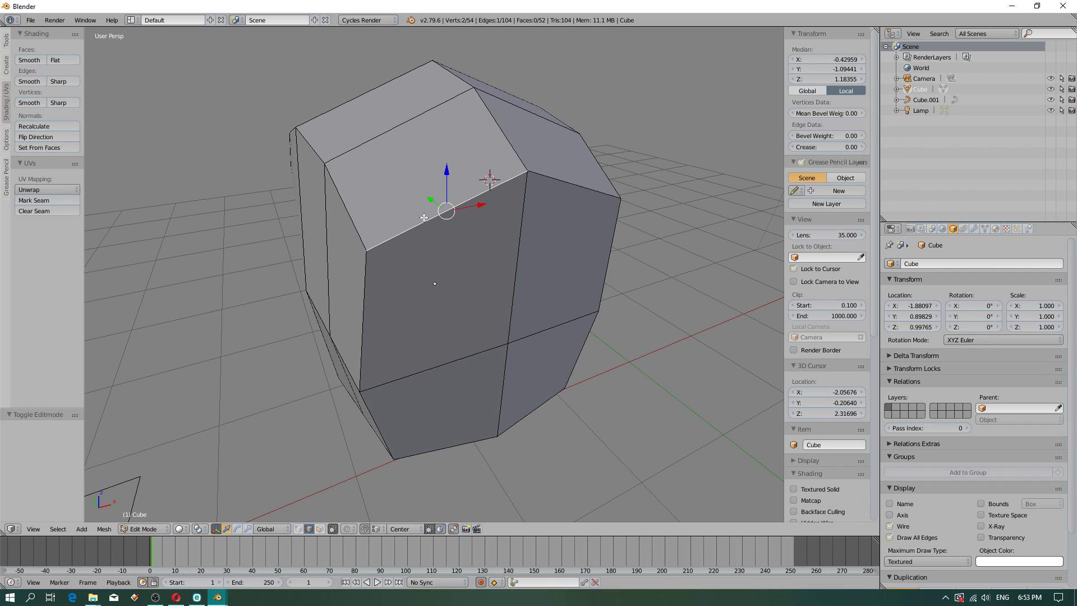
Check the list of available key configuration presets in the user preferences and close the preferences.
click(31, 20)
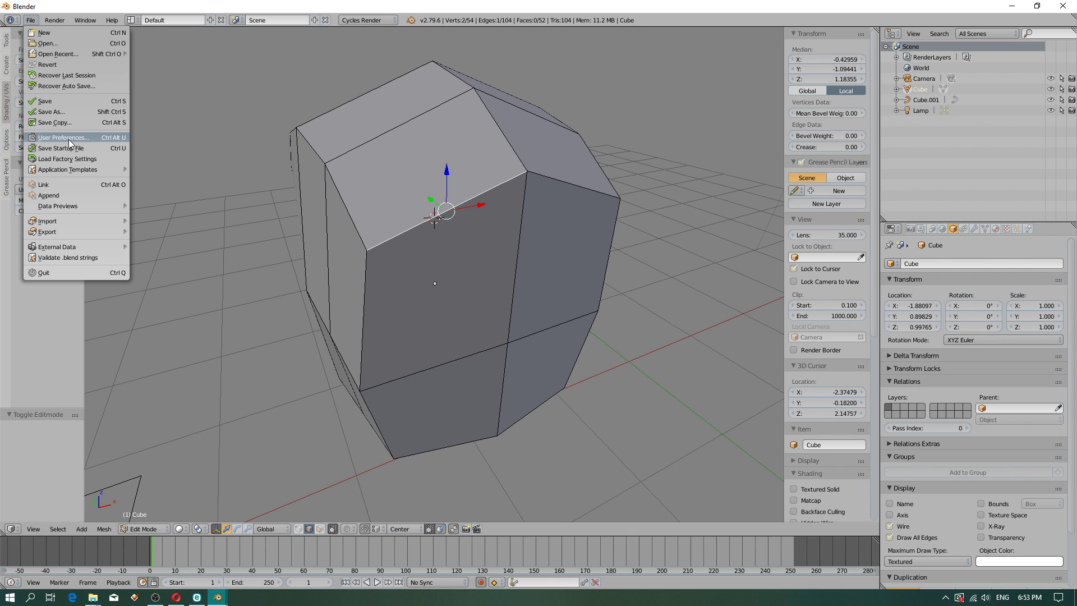
click(68, 137)
click(149, 59)
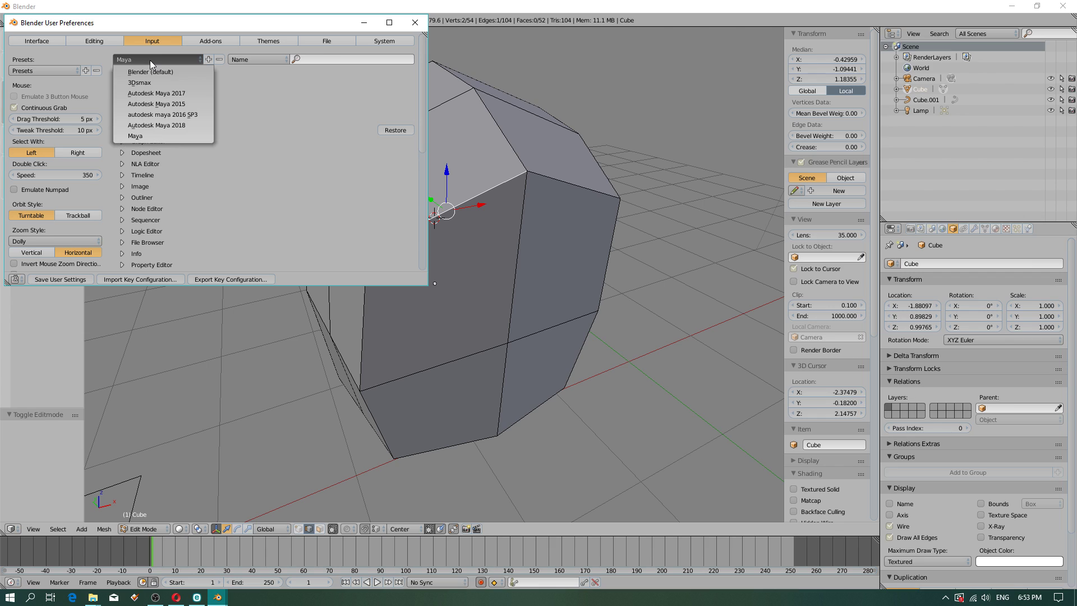
click(150, 60)
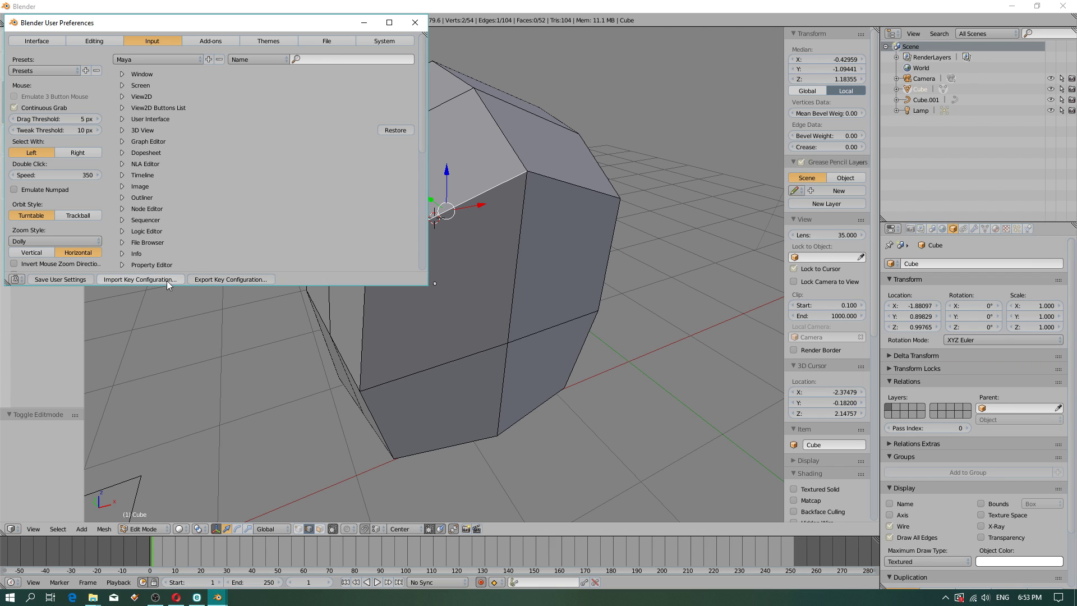
click(419, 22)
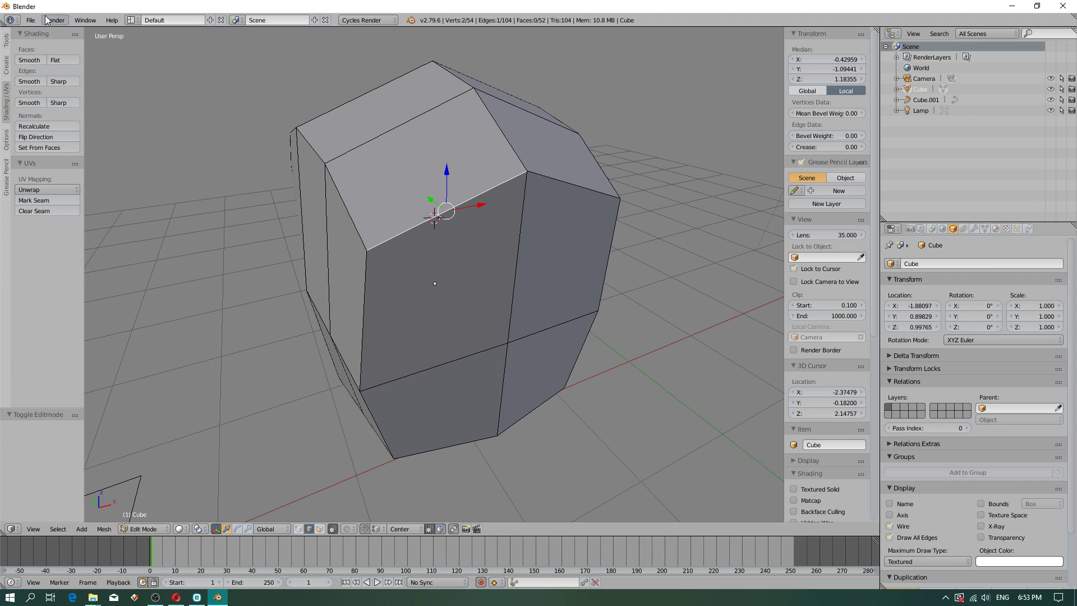
Load the factory settings.
click(30, 20)
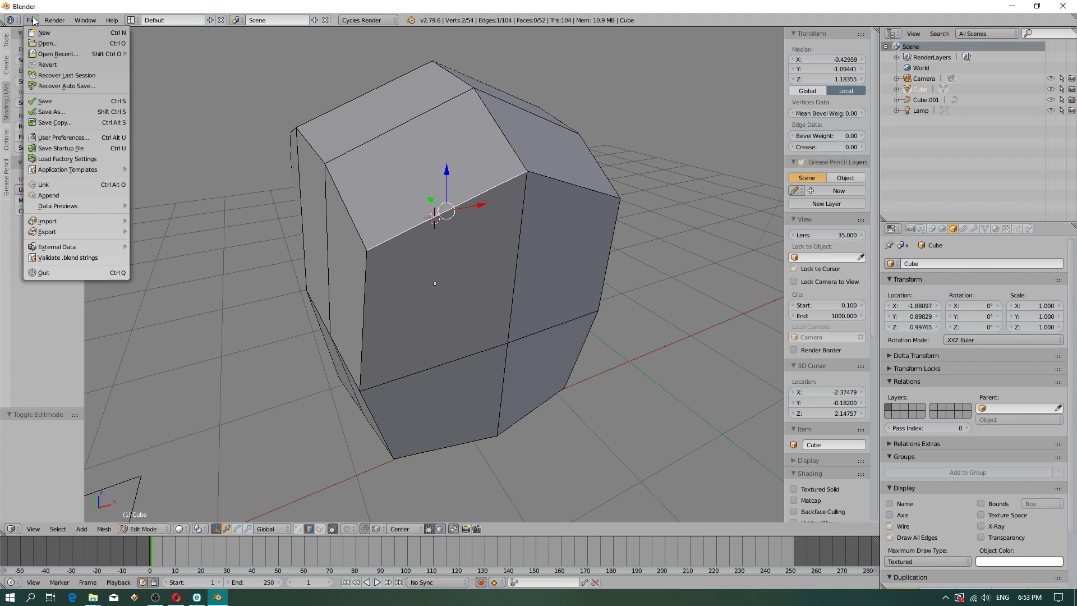
click(83, 159)
click(83, 159)
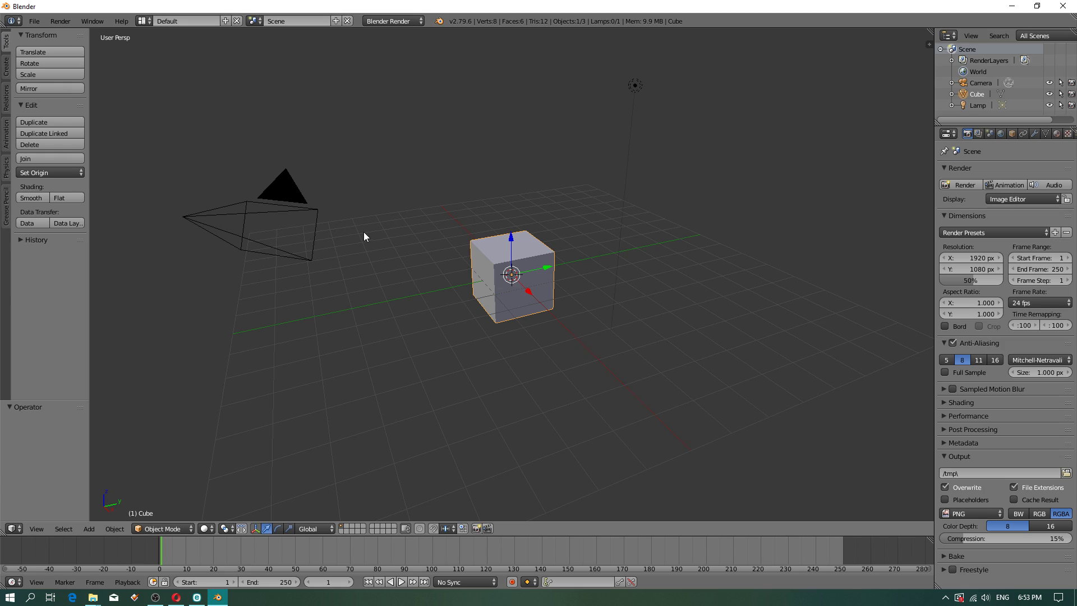
Set the input preset to Maya in the user preferences after checking the available key configurations.
click(34, 21)
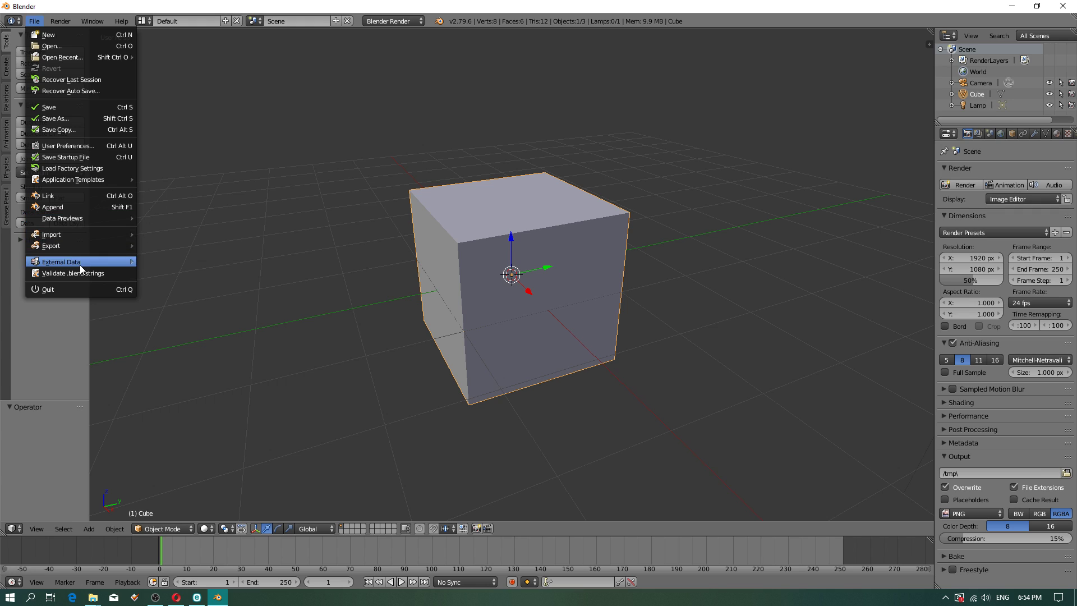
click(79, 148)
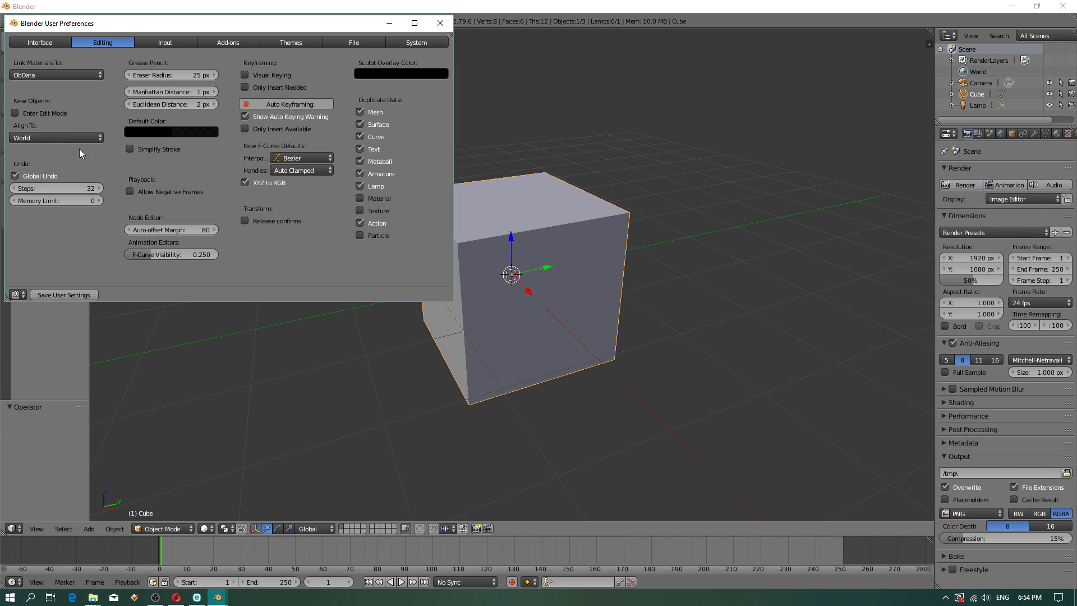
click(164, 44)
click(53, 75)
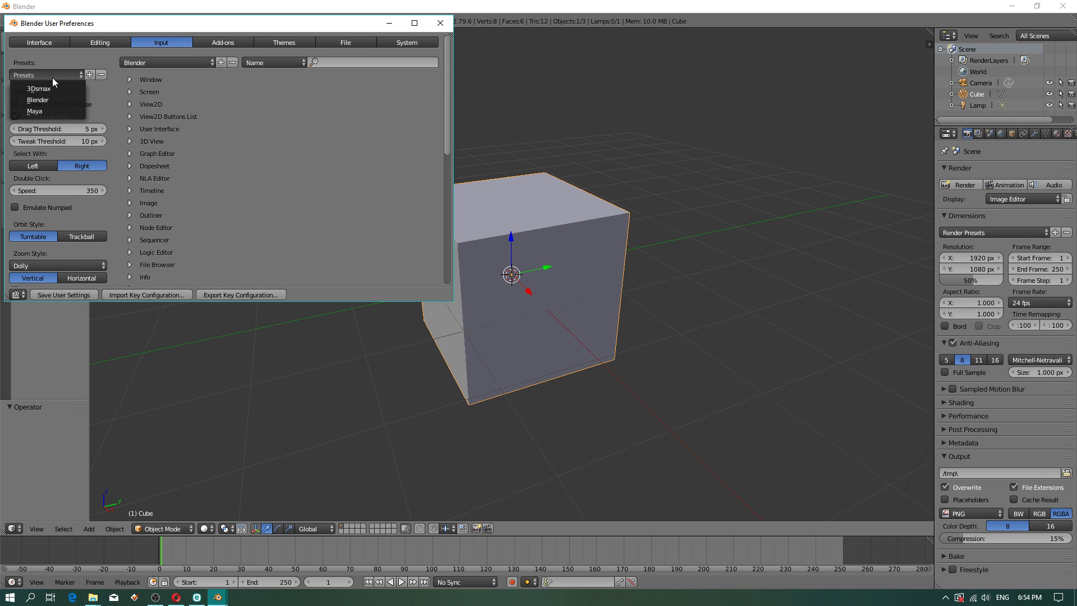
click(53, 76)
click(55, 76)
click(141, 63)
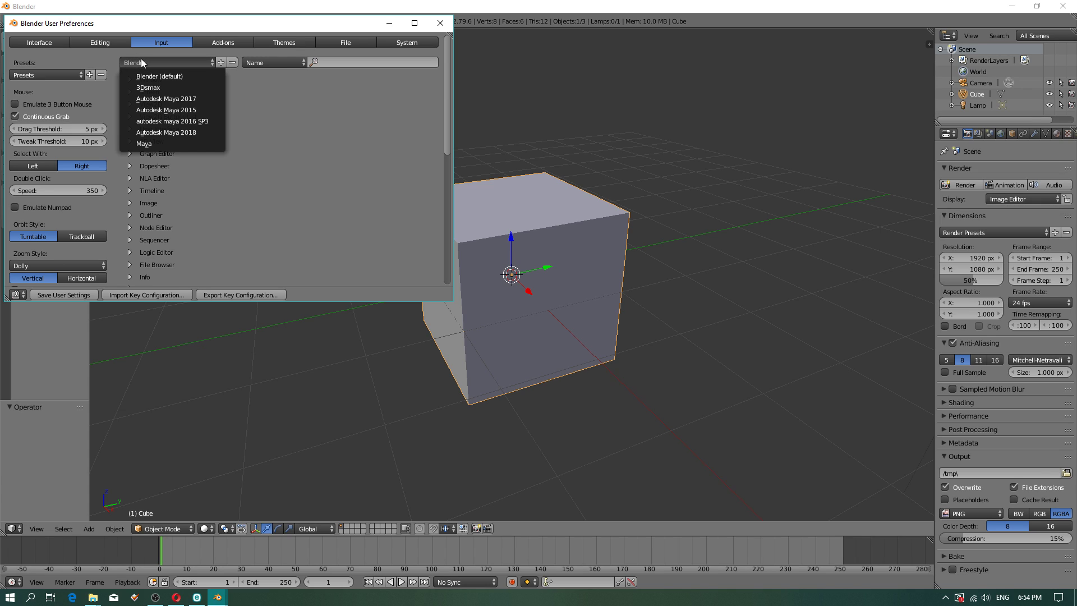
click(46, 75)
click(47, 105)
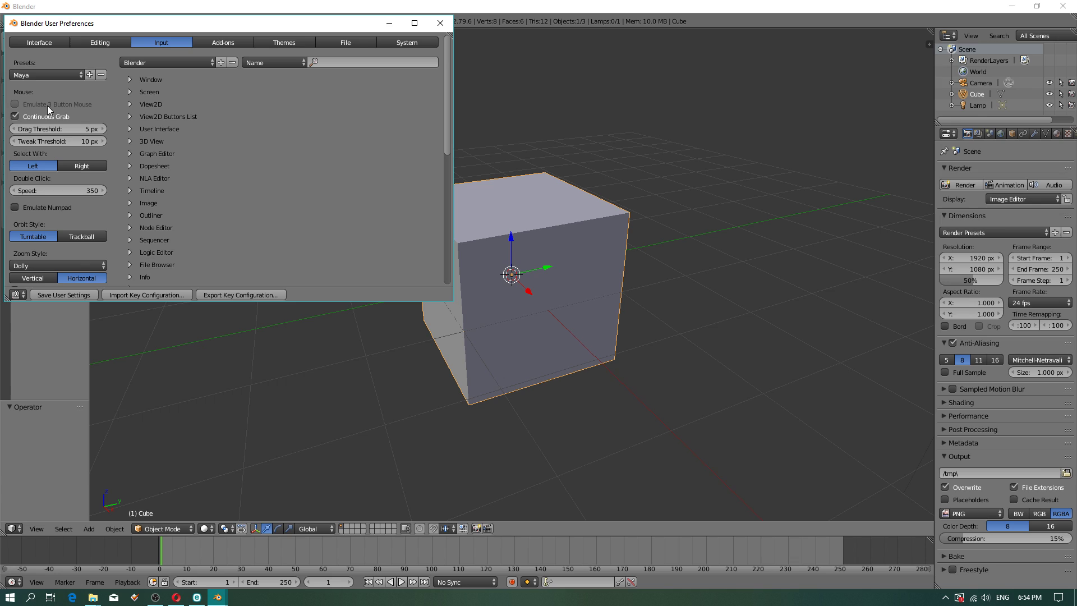
Leave the preferences and test placing the 3D cursor on the cube in Object Mode.
click(577, 277)
right_click(453, 235)
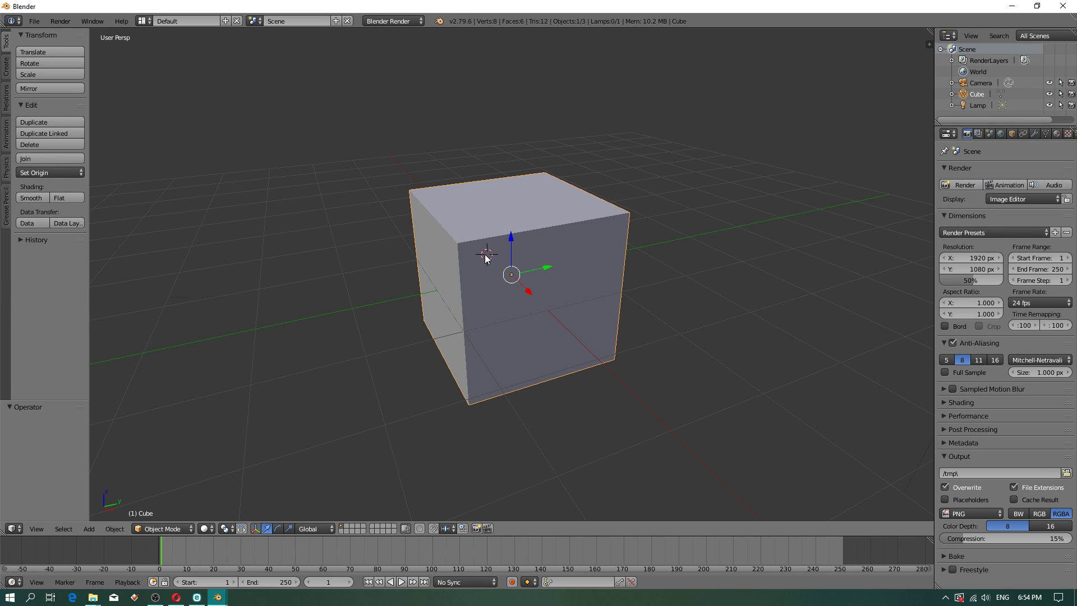
right_click(469, 283)
right_click(485, 237)
Switch the cube to Edit Mode and test placing the 3D cursor on its top face.
click(34, 21)
click(160, 524)
click(163, 507)
click(523, 202)
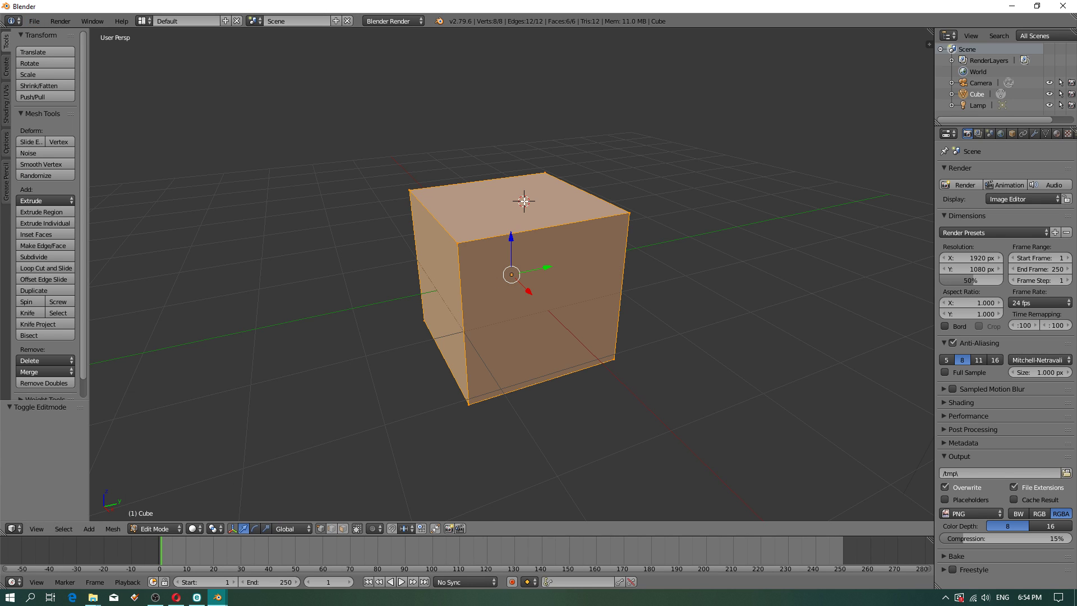
click(487, 223)
Switch the key configuration to Maya in the input preferences.
click(35, 21)
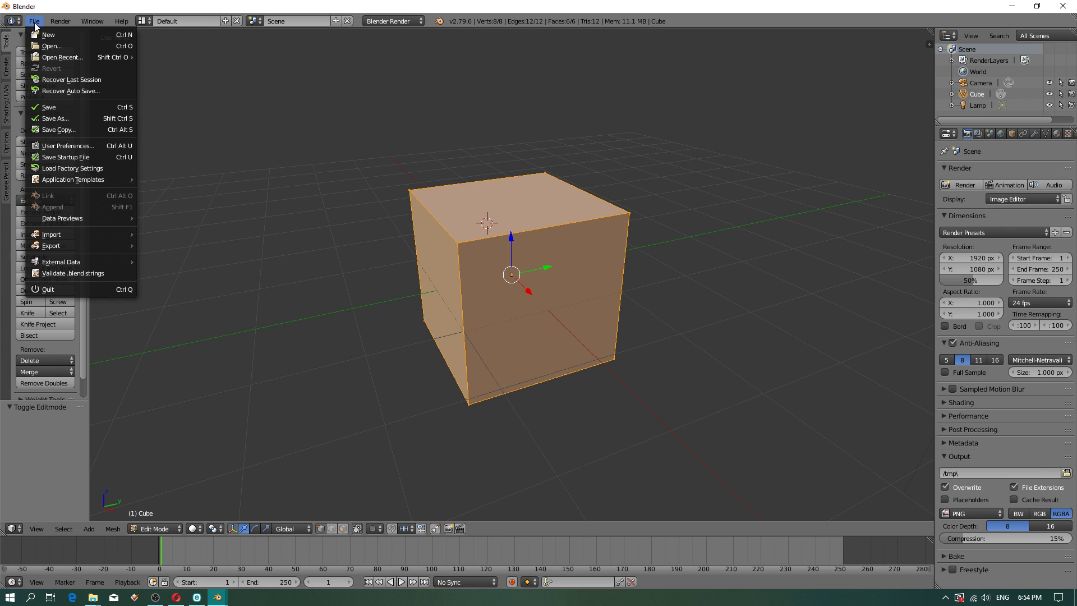
click(82, 146)
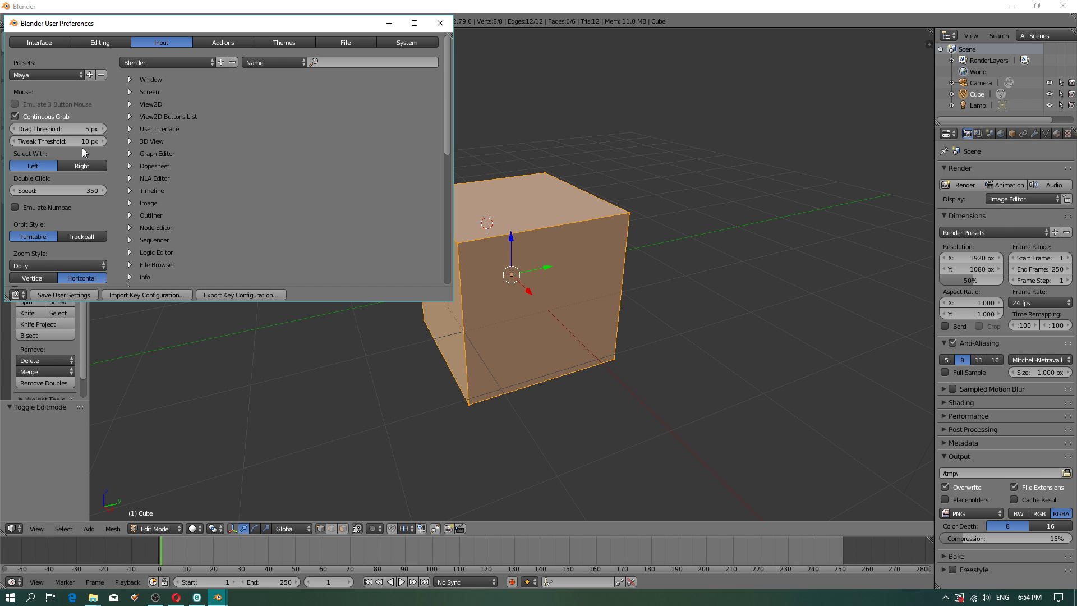
click(190, 63)
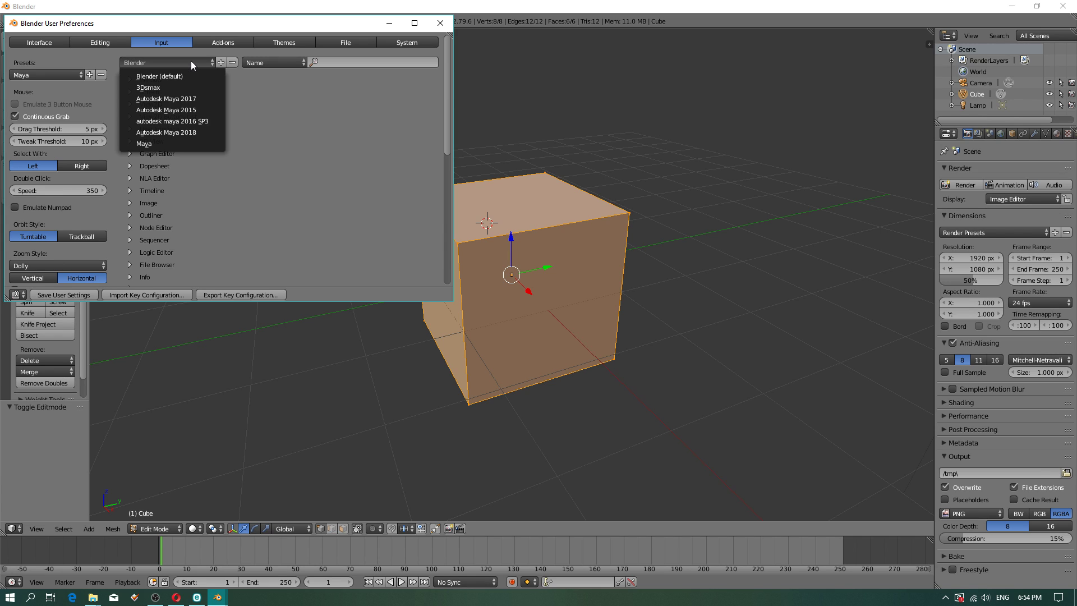
click(161, 144)
Test the Mesh Select Mode pop-up over the cube and check the shortcut for Center View to Cursor.
right_click(520, 211)
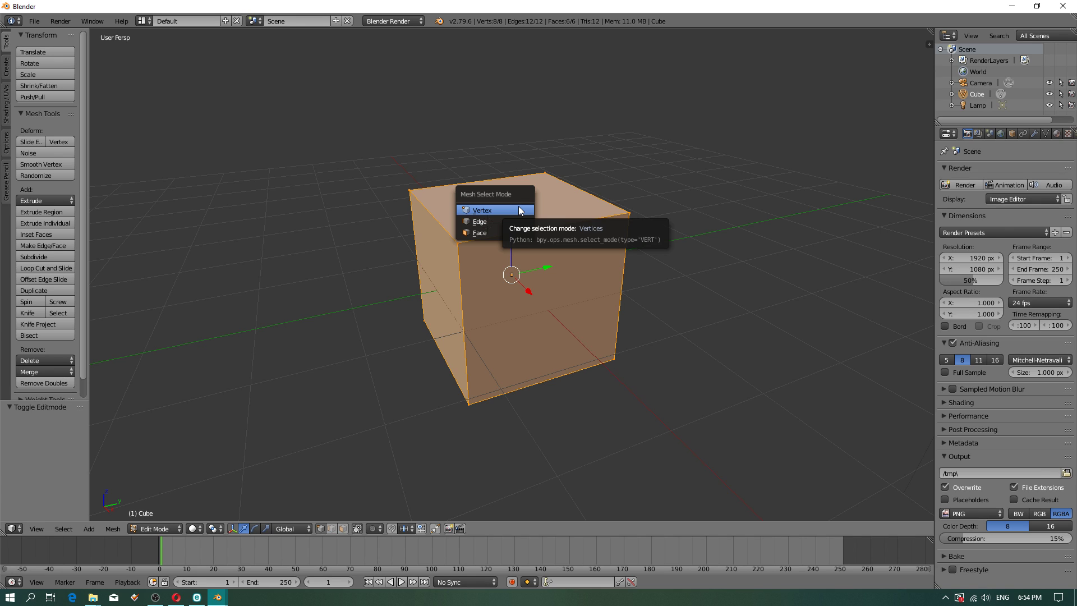
click(34, 21)
right_click(470, 219)
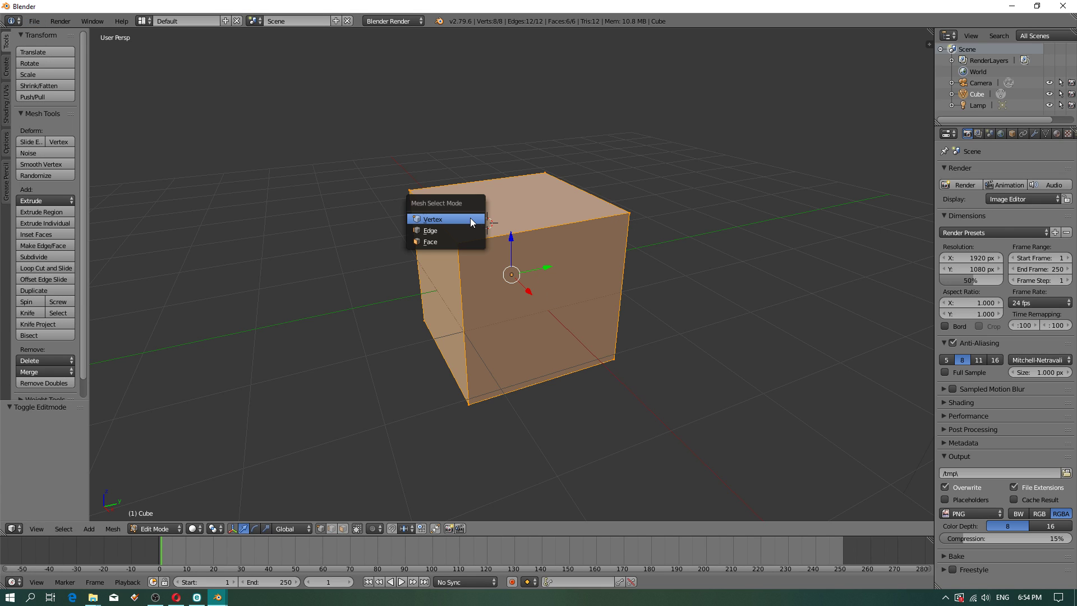
click(37, 528)
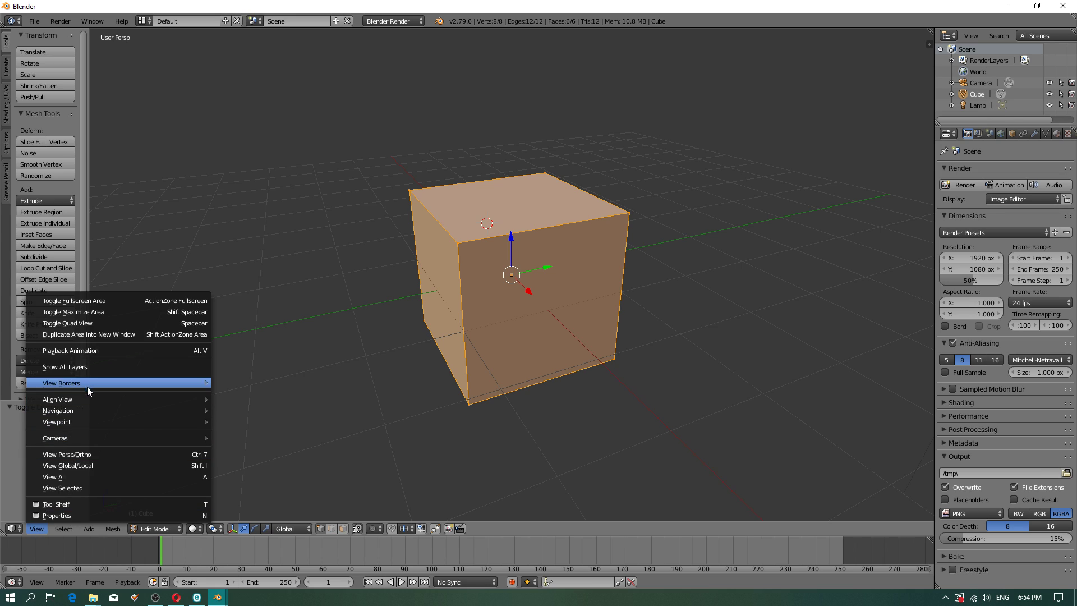
mouse_move(91, 399)
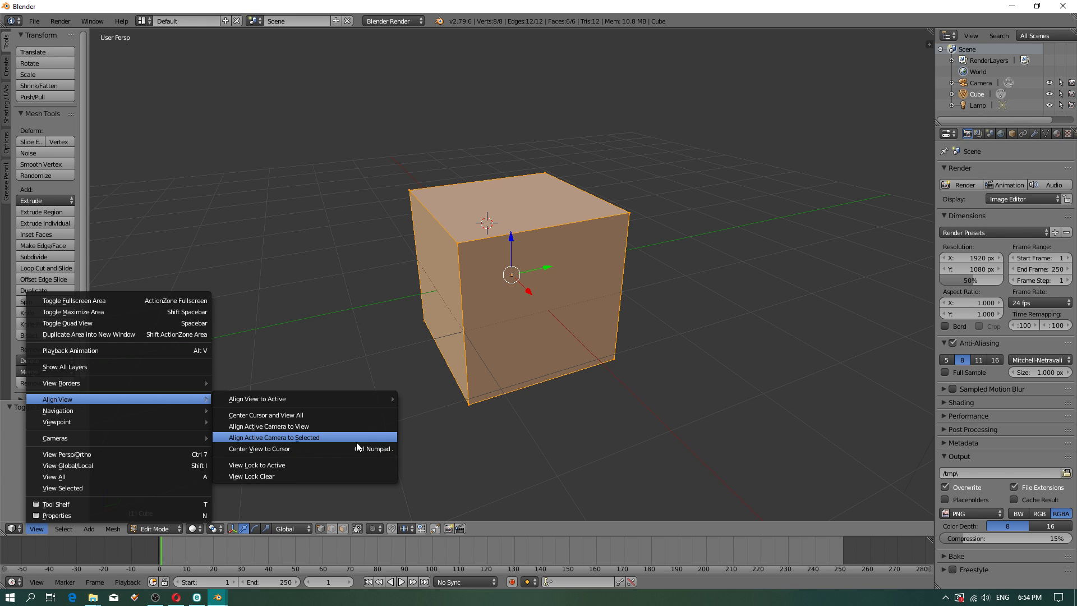
click(508, 329)
Center the view on the 3D cursor and select a single top corner vertex of the cube.
scroll(508, 329, down, 5)
right_click(506, 276)
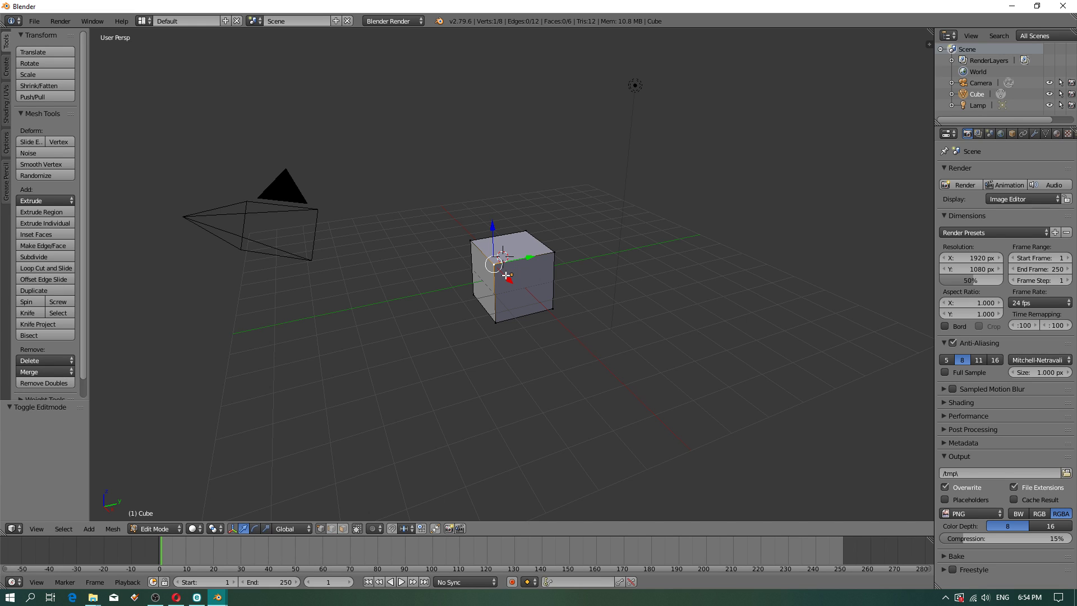
key(alt+Home)
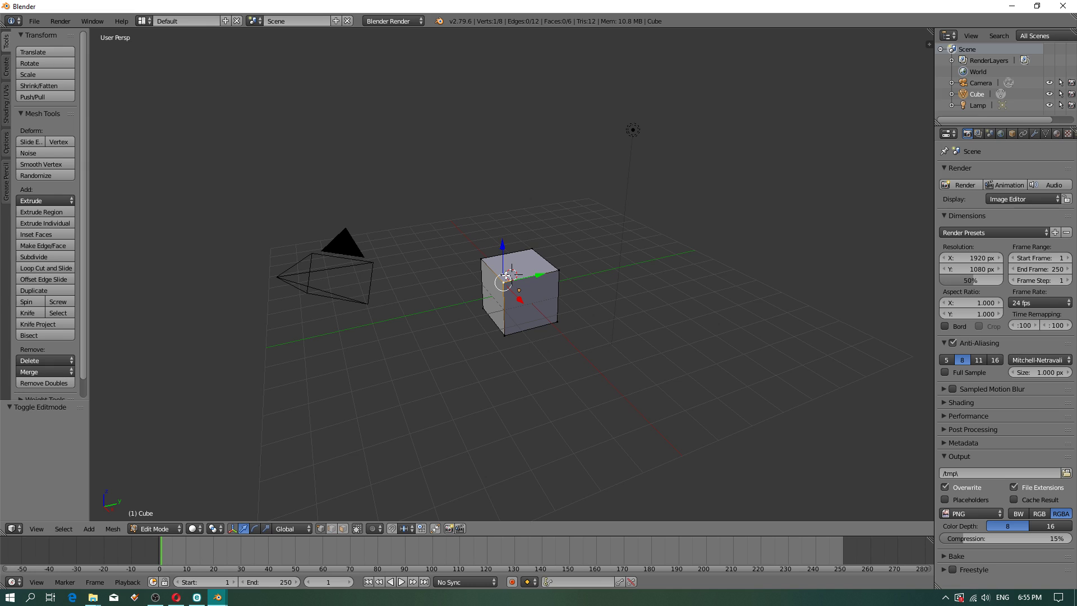
scroll(507, 275, up, 6)
right_click(633, 271)
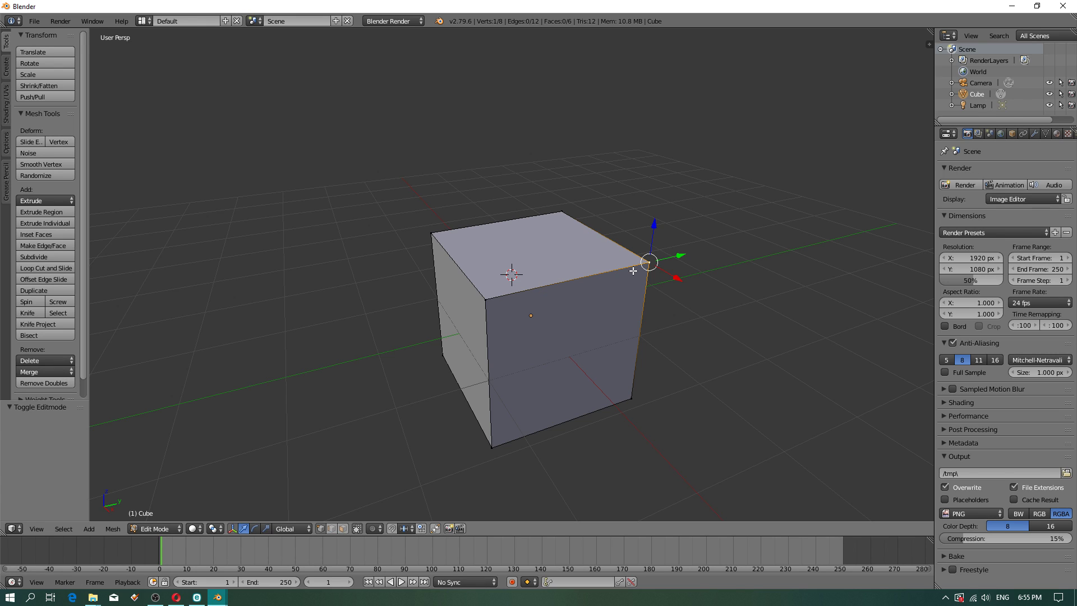
Check the Mesh Select Mode options over the cube and dismiss them without choosing one.
scroll(617, 273, down, 3)
key(ctrl+Tab)
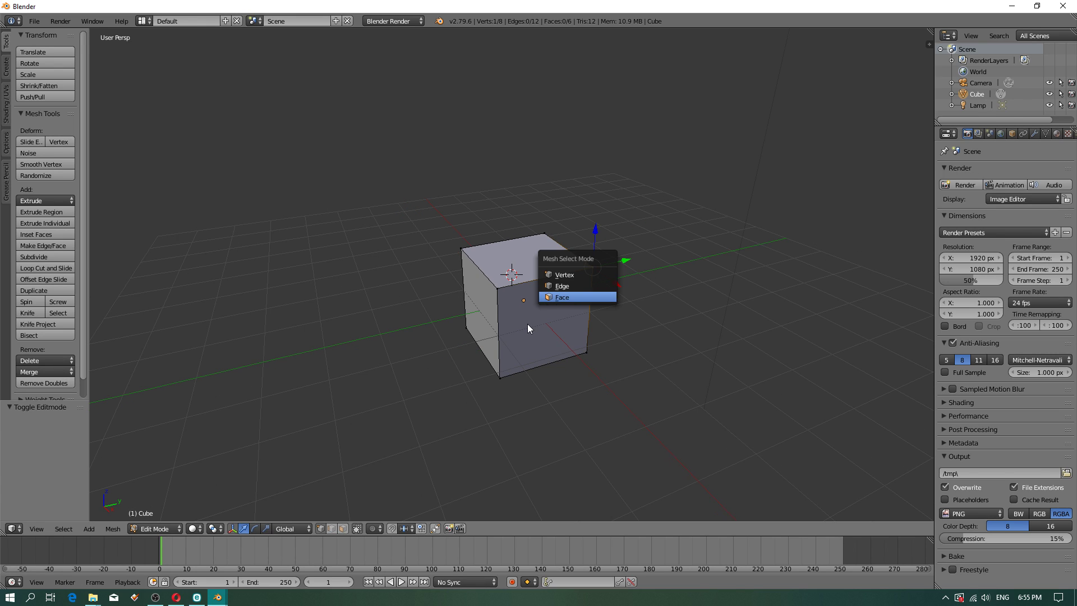
key(Escape)
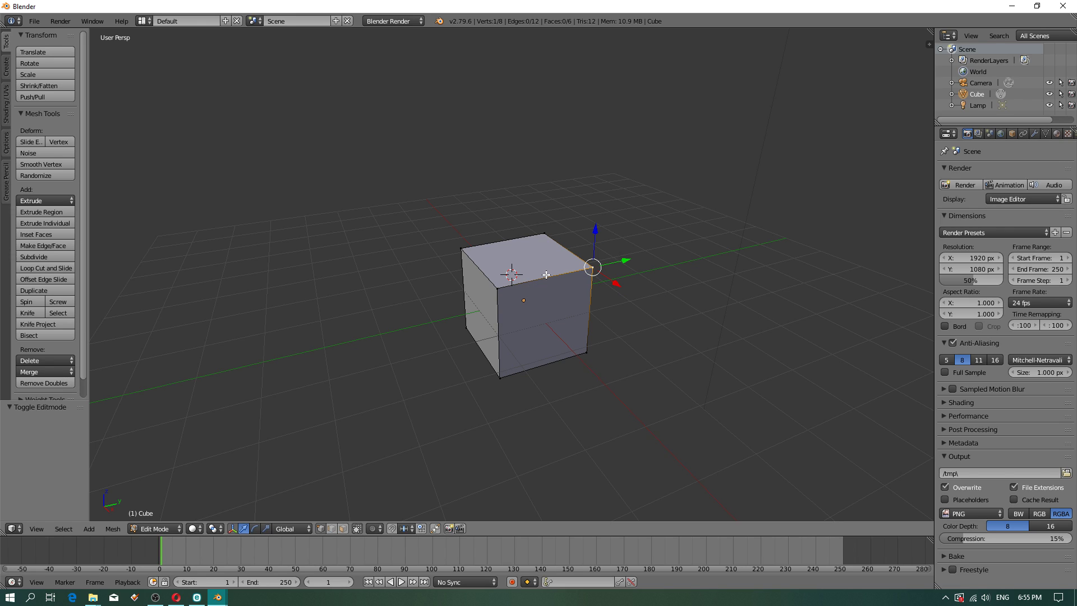
scroll(546, 274, up, 3)
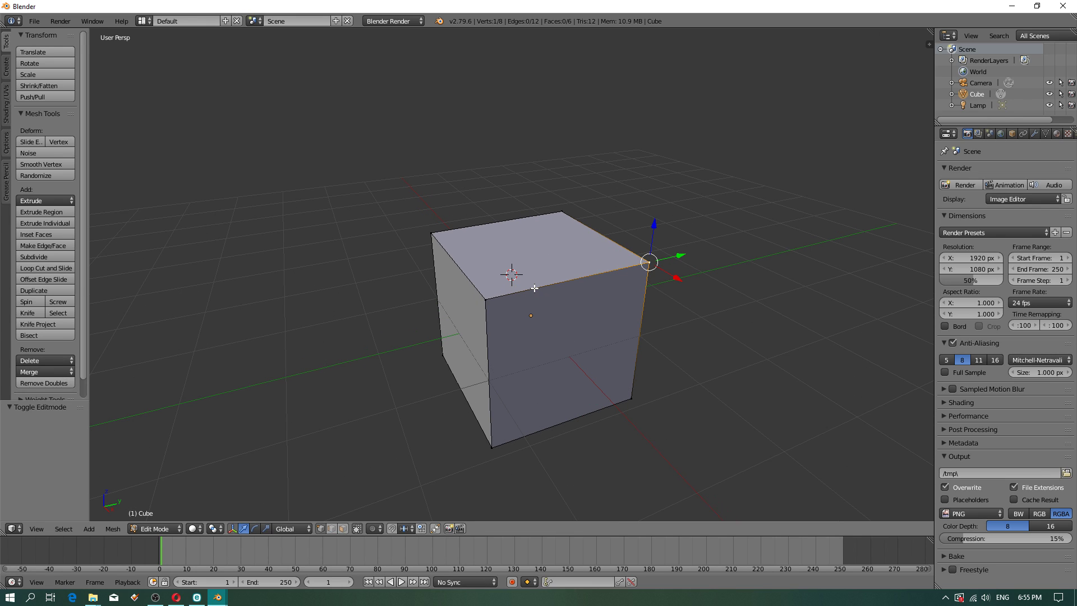
Apply Center View to Cursor and set the mesh select mode to Vertex.
click(32, 529)
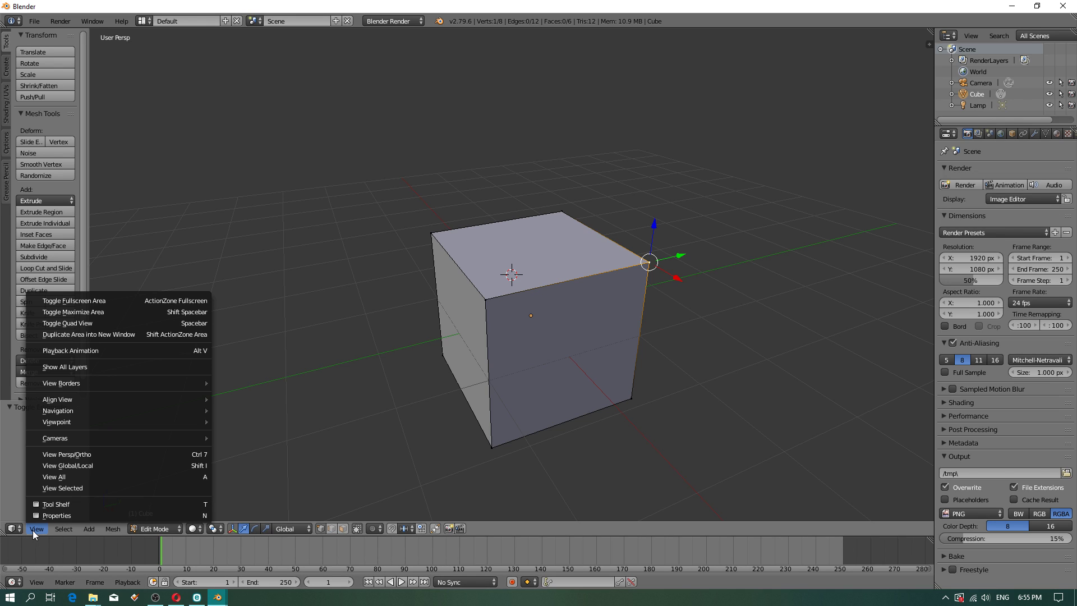
mouse_move(71, 440)
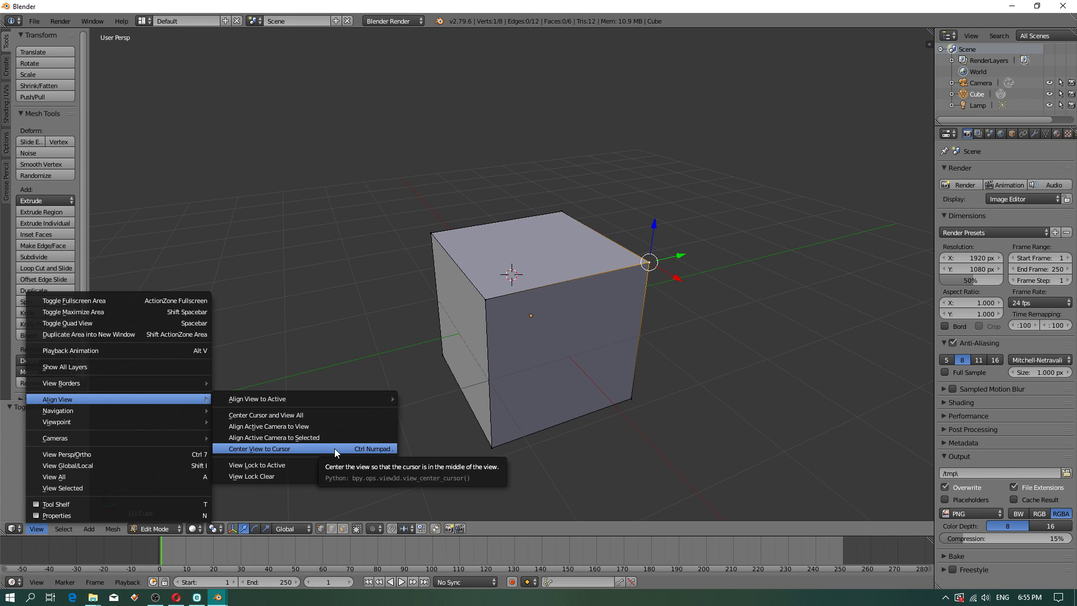
click(335, 449)
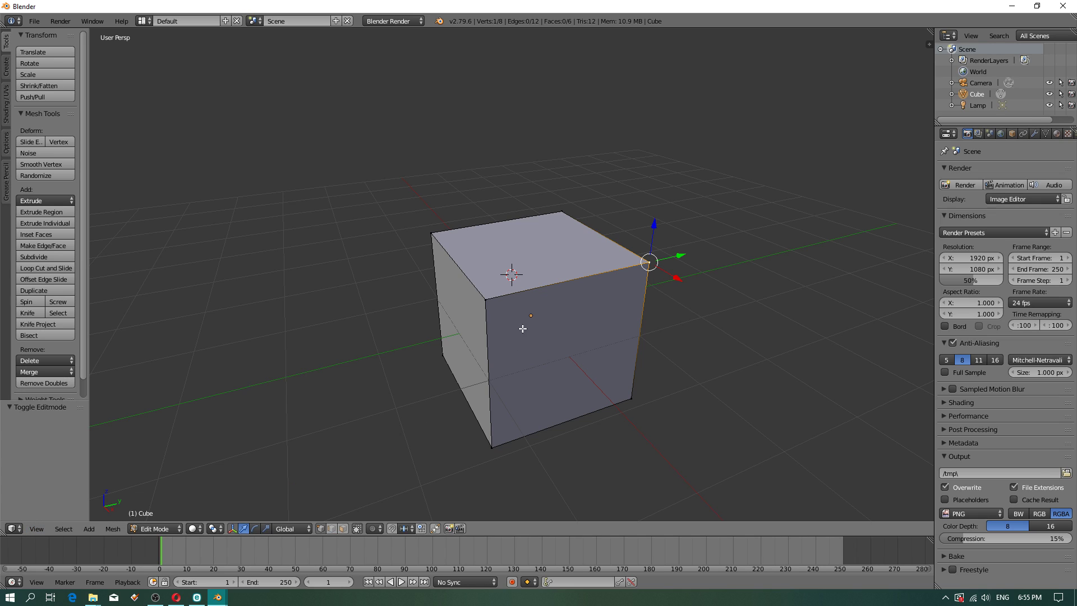
key(ctrl+Tab)
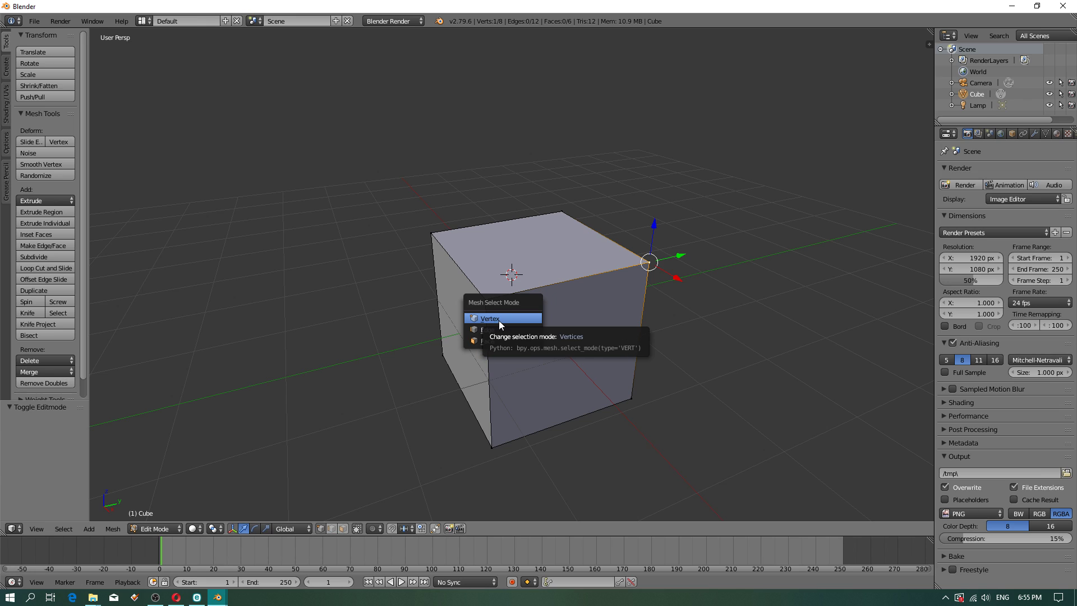
click(499, 321)
Examine the 3D View (Global) key bindings of the Maya configuration in the input preferences.
click(31, 21)
click(32, 23)
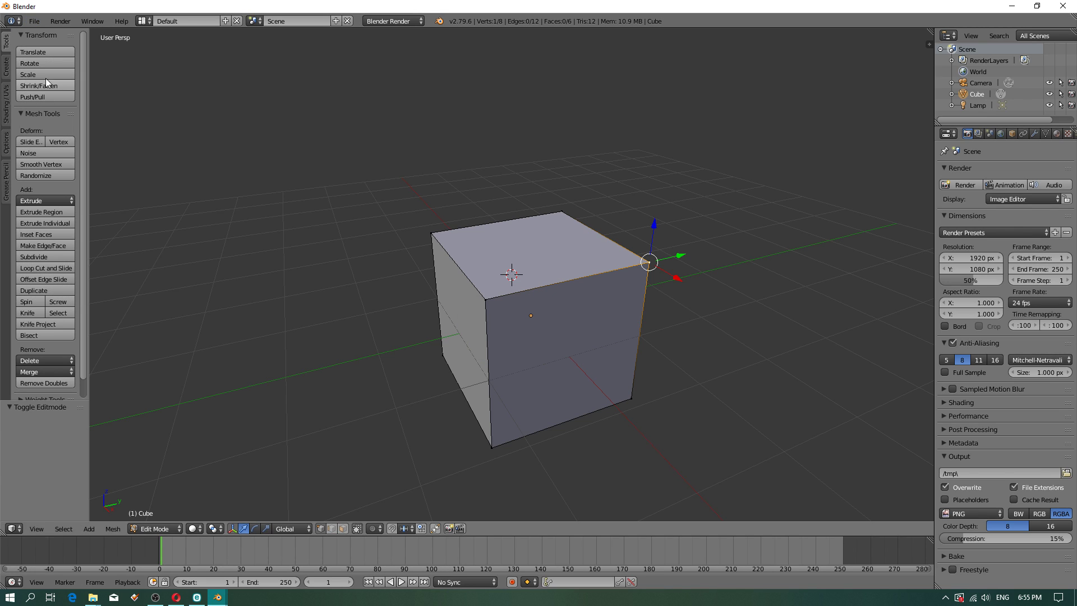
click(35, 24)
click(79, 147)
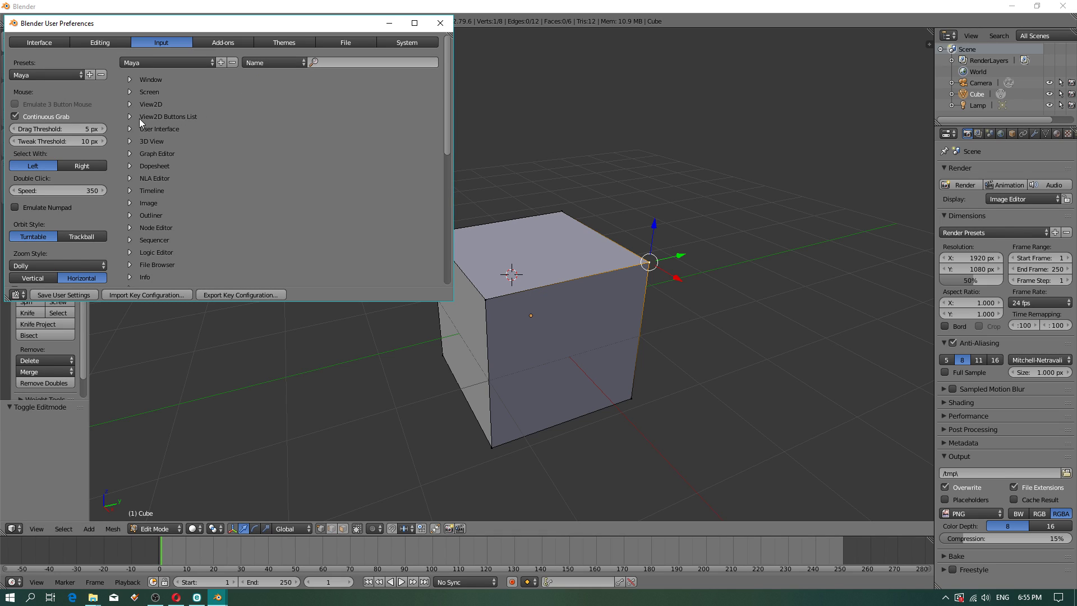
click(130, 142)
scroll(138, 174, down, 1)
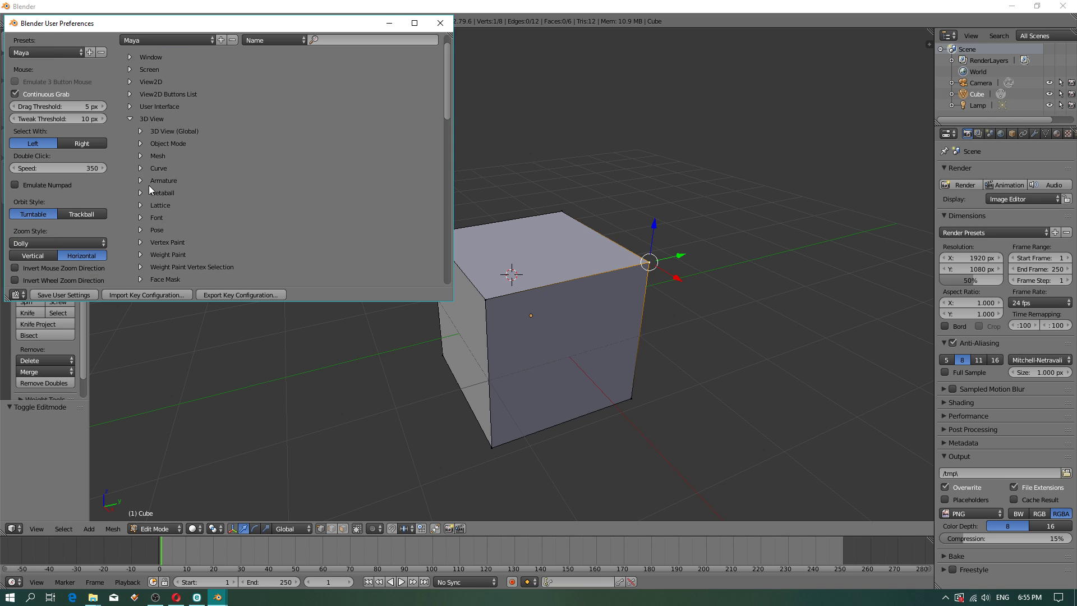
click(140, 132)
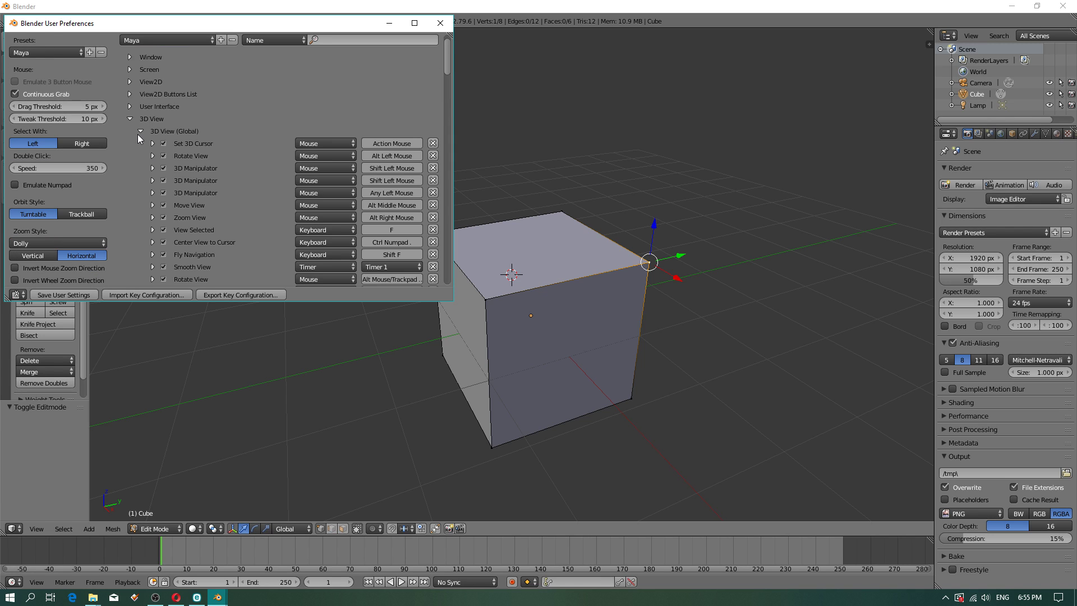
scroll(252, 203, down, 9)
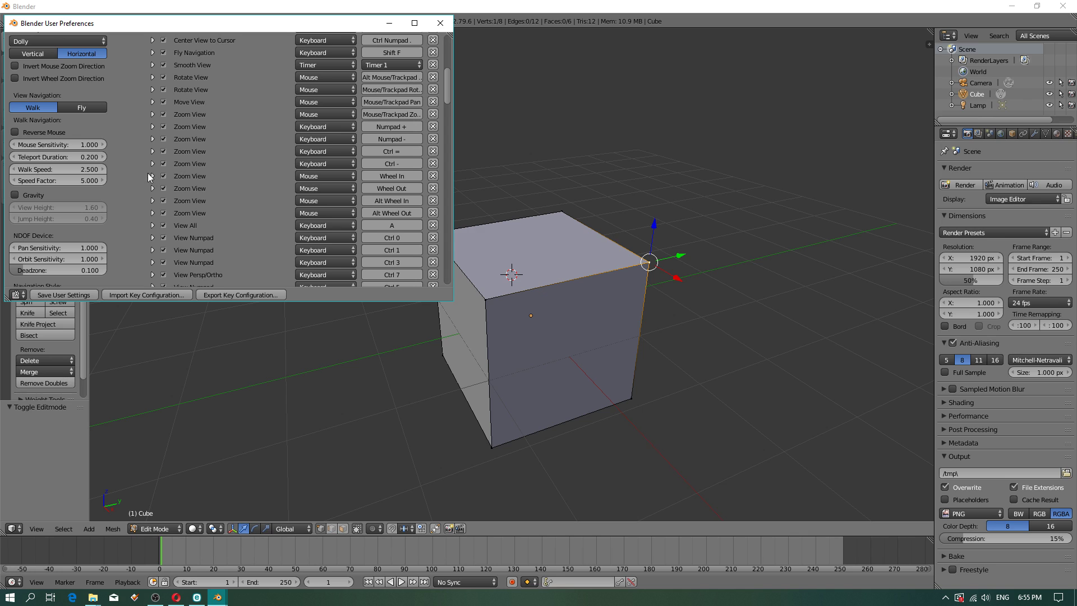
scroll(201, 201, down, 14)
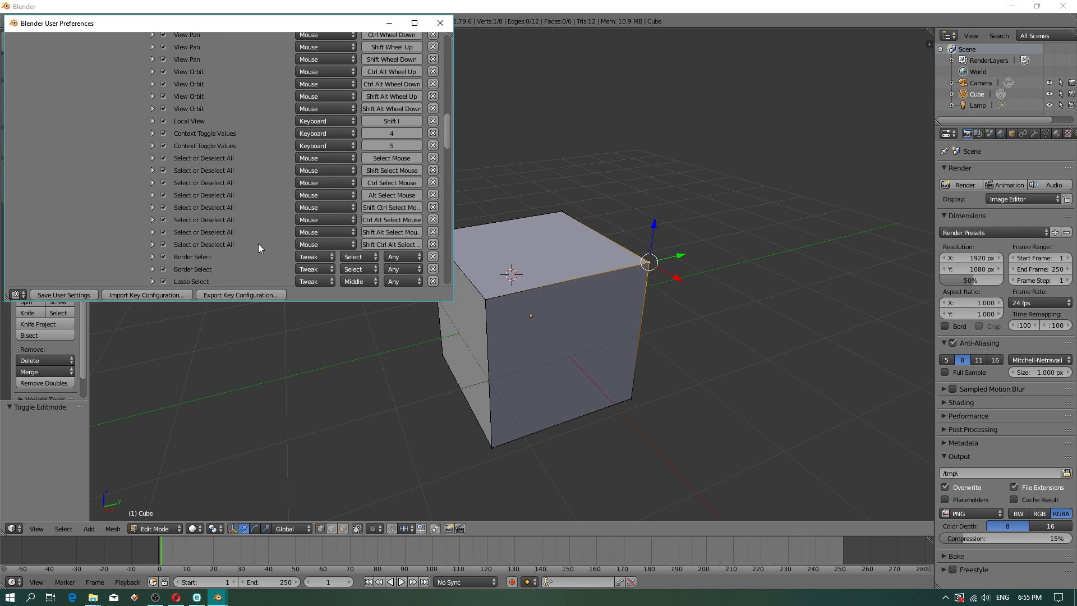
scroll(254, 231, up, 13)
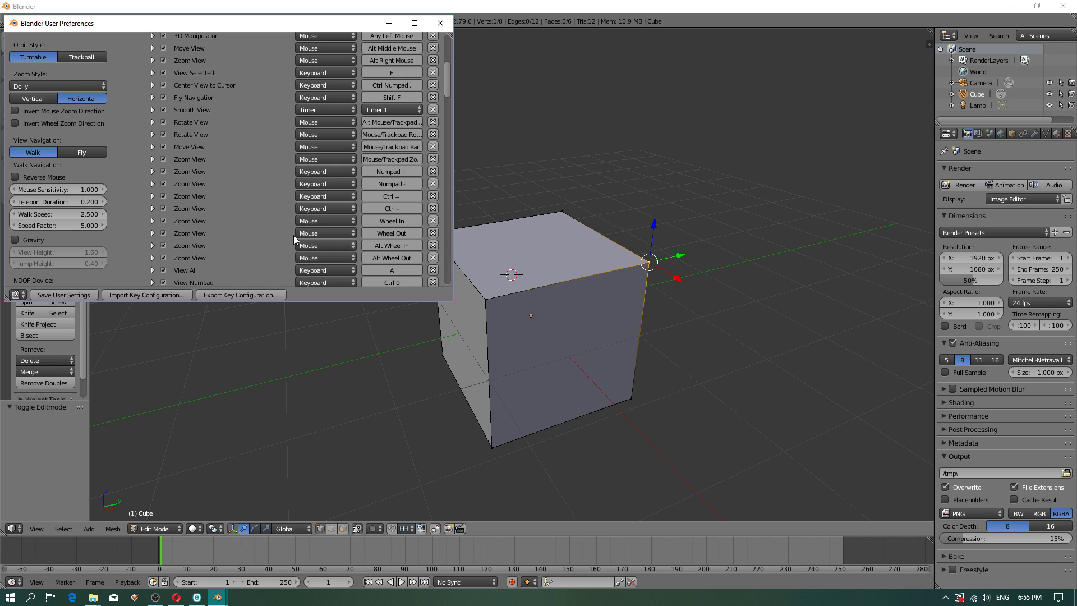
scroll(355, 194, up, 8)
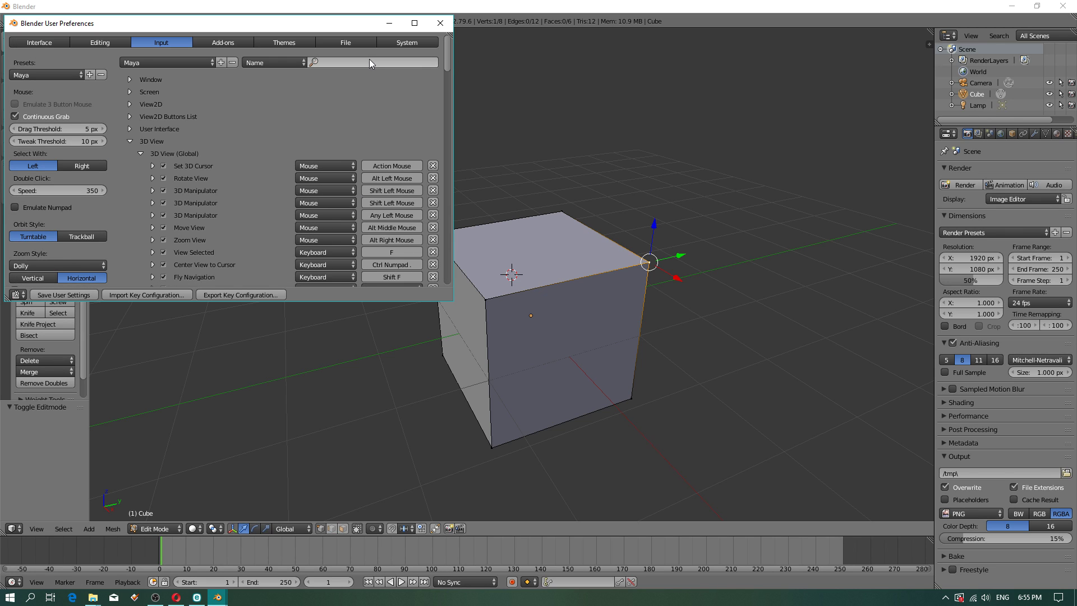
Search the Maya key bindings by name for "right mouse".
click(362, 62)
text(r)
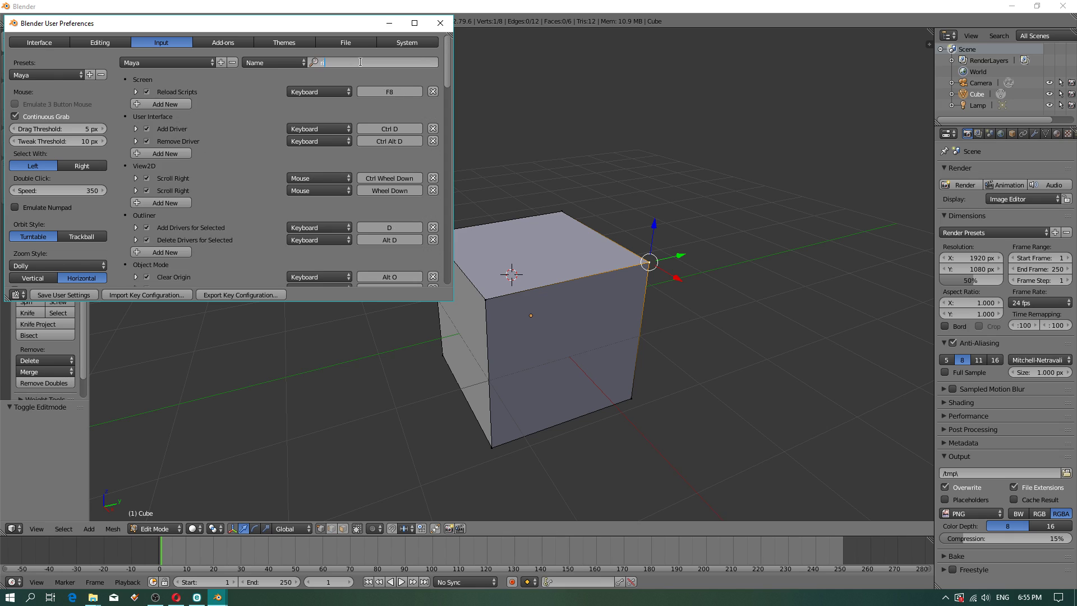
text(ight mou)
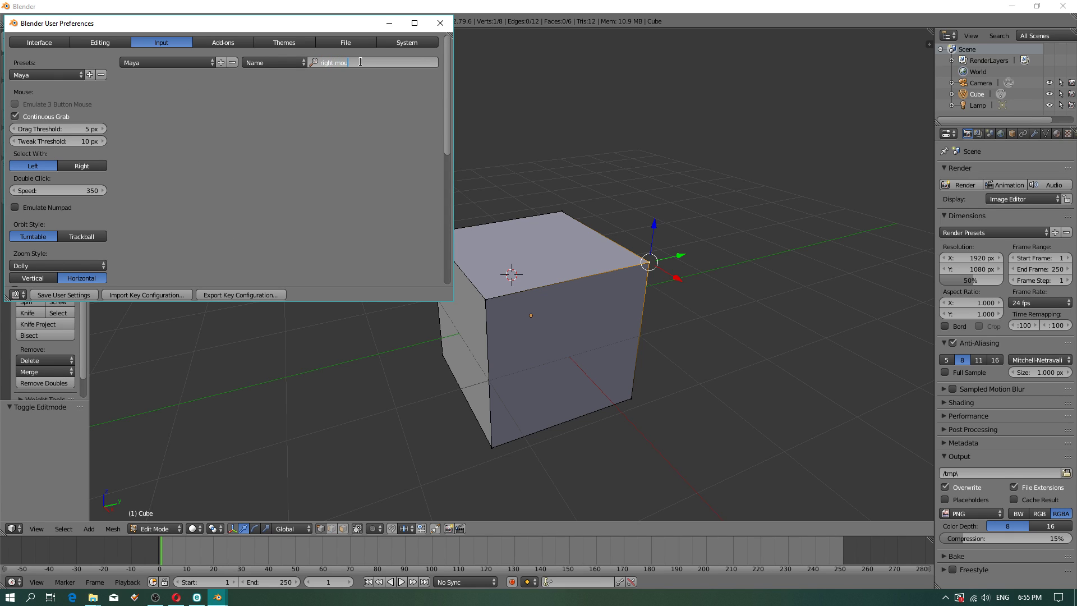
text(se)
key(Return)
Filter the Maya key configuration by key-binding for "right mouse" and review the matching entries as far as the Mesh section.
click(156, 62)
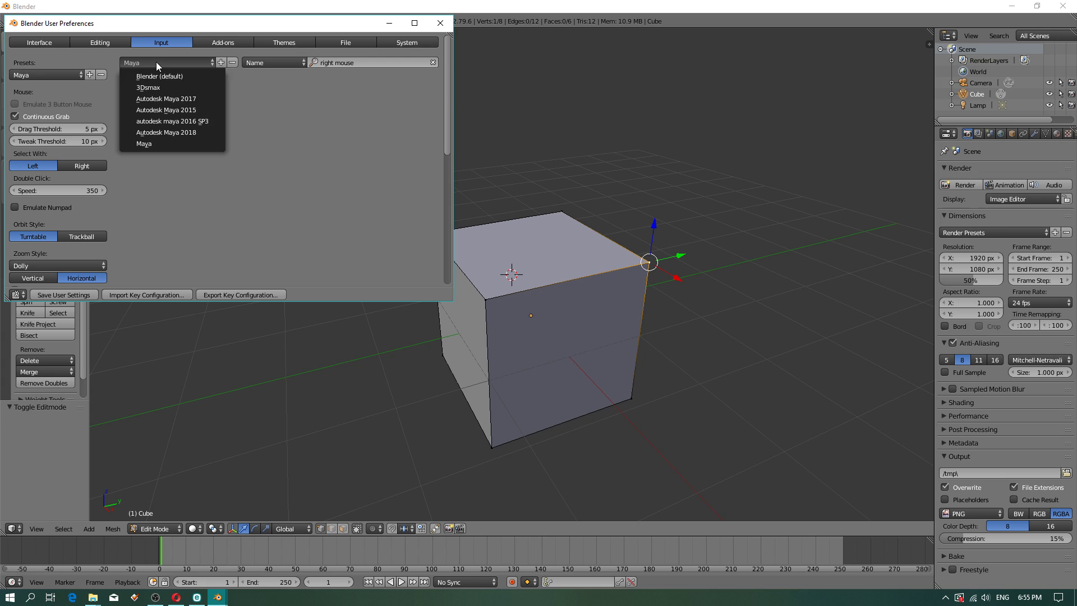
click(287, 60)
click(270, 82)
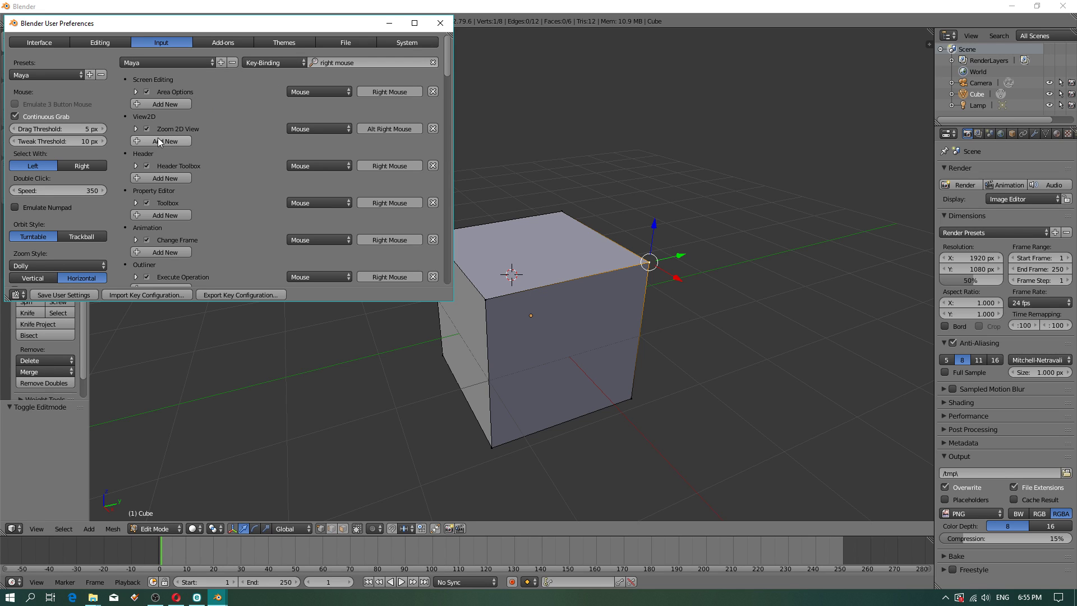
scroll(156, 204, down, 7)
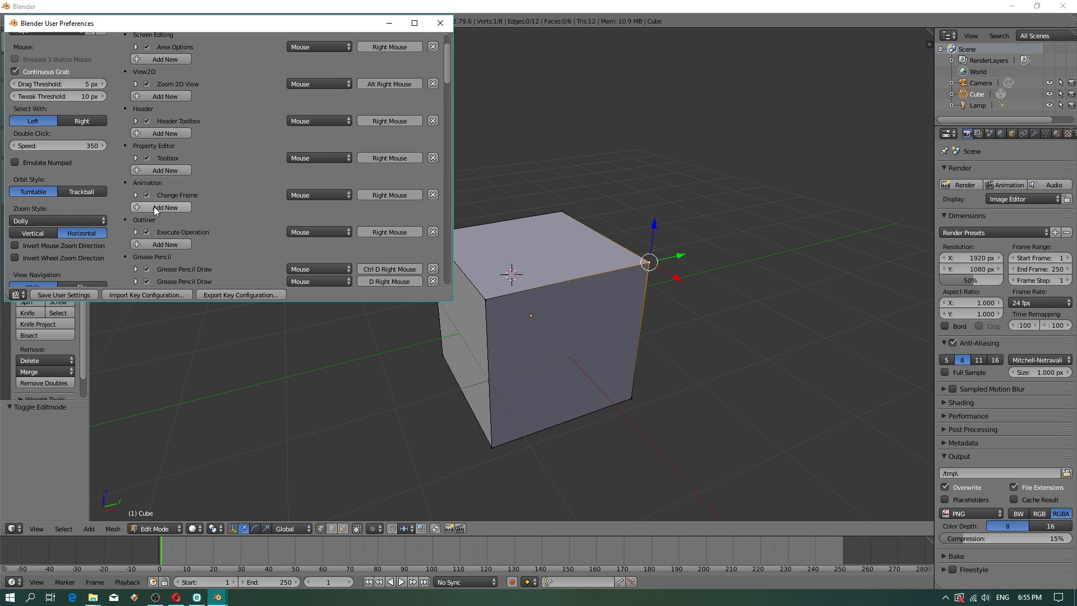
scroll(191, 209, down, 3)
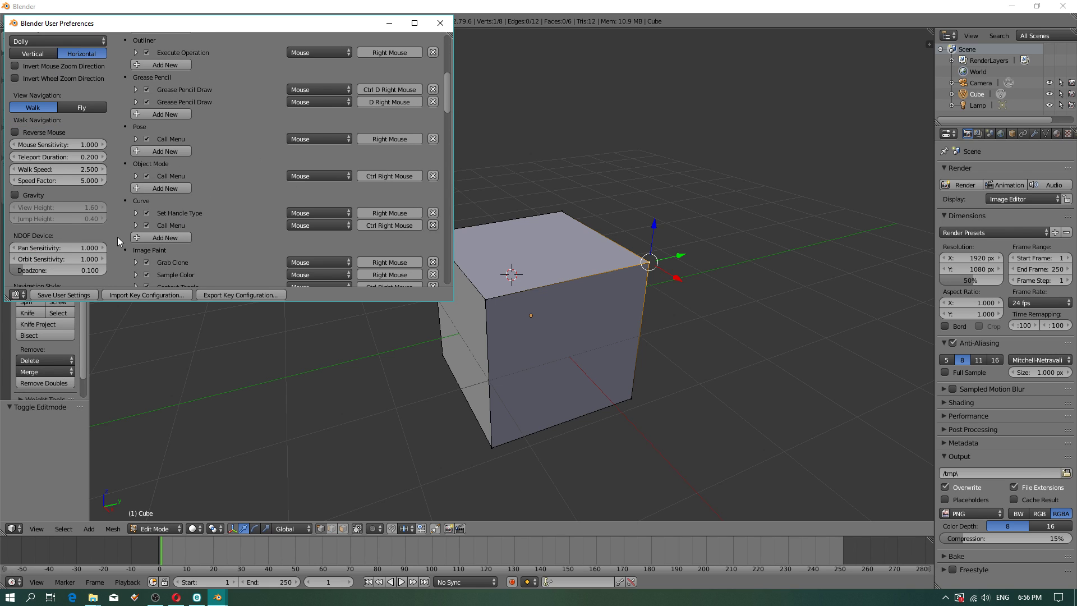
scroll(179, 211, down, 2)
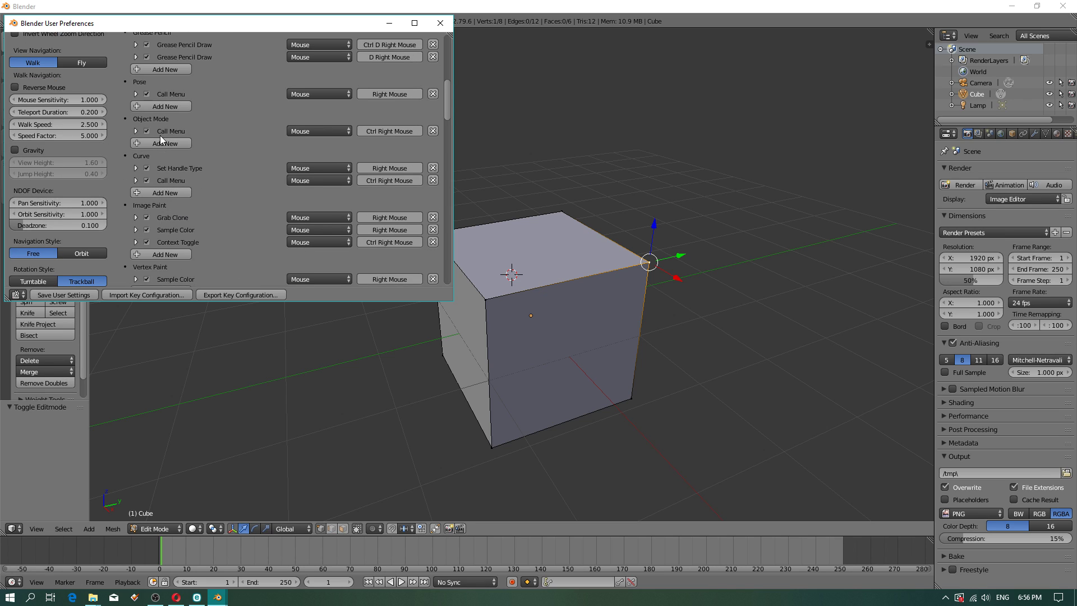
scroll(159, 203, down, 5)
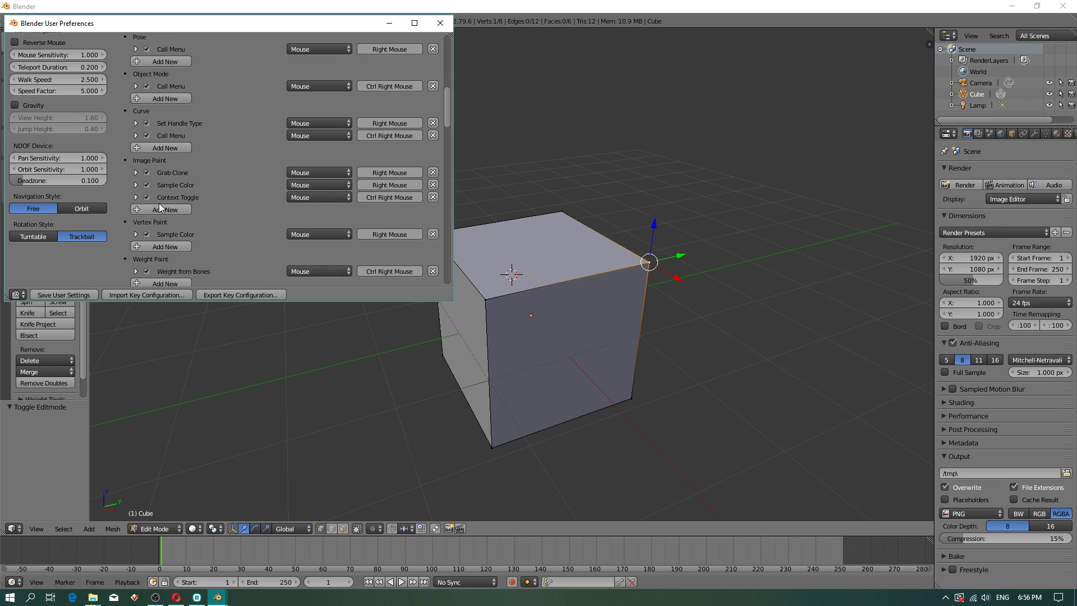
scroll(177, 235, down, 2)
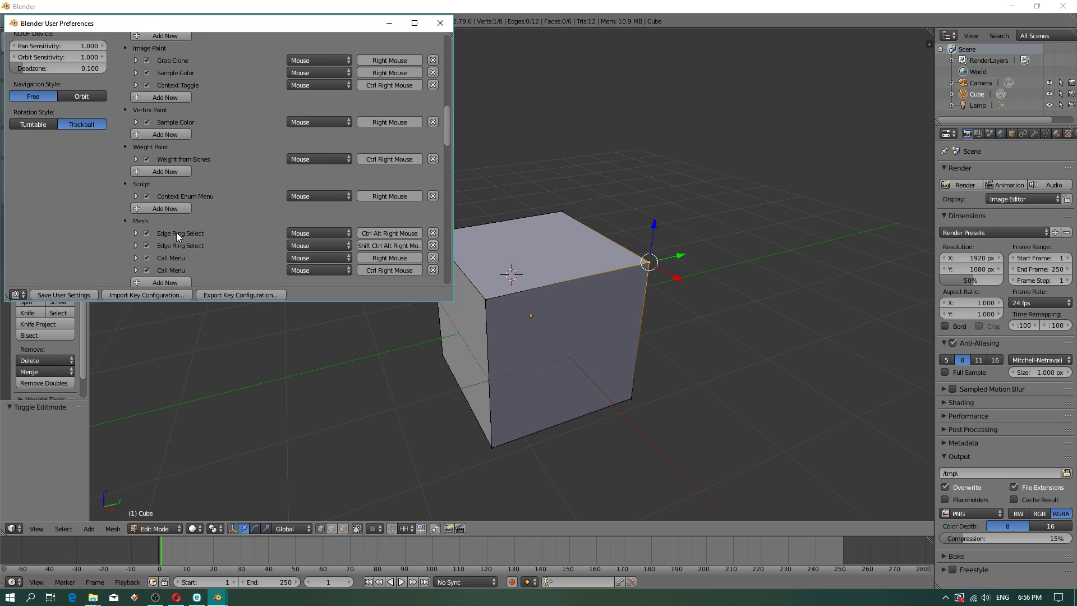
Change the map type of the Mesh section's Right Mouse Call Menu entry for the select mode menu to Keyboard.
click(135, 258)
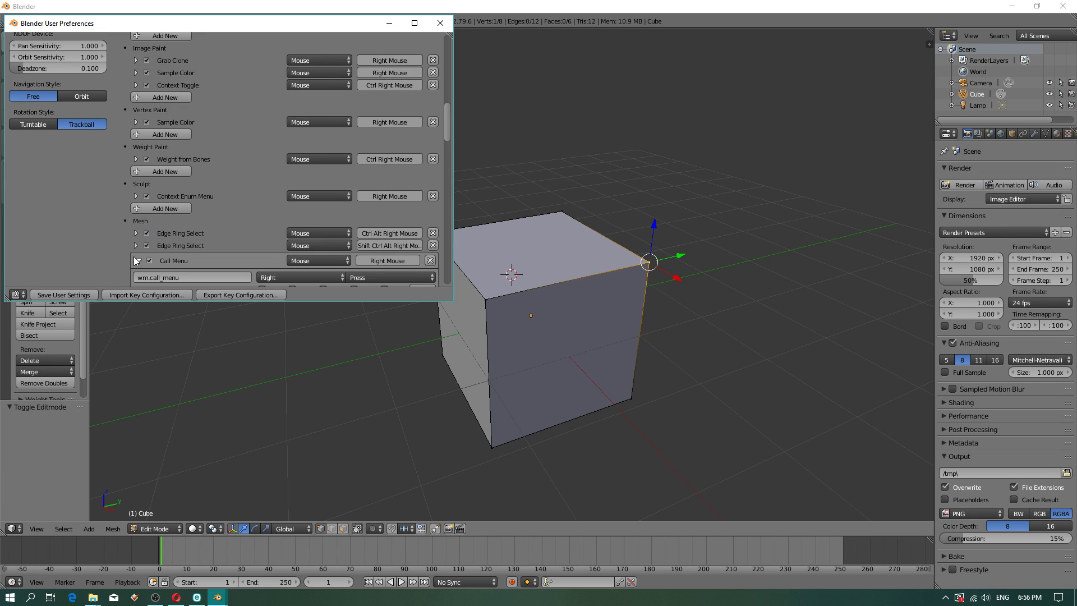
scroll(384, 258, down, 2)
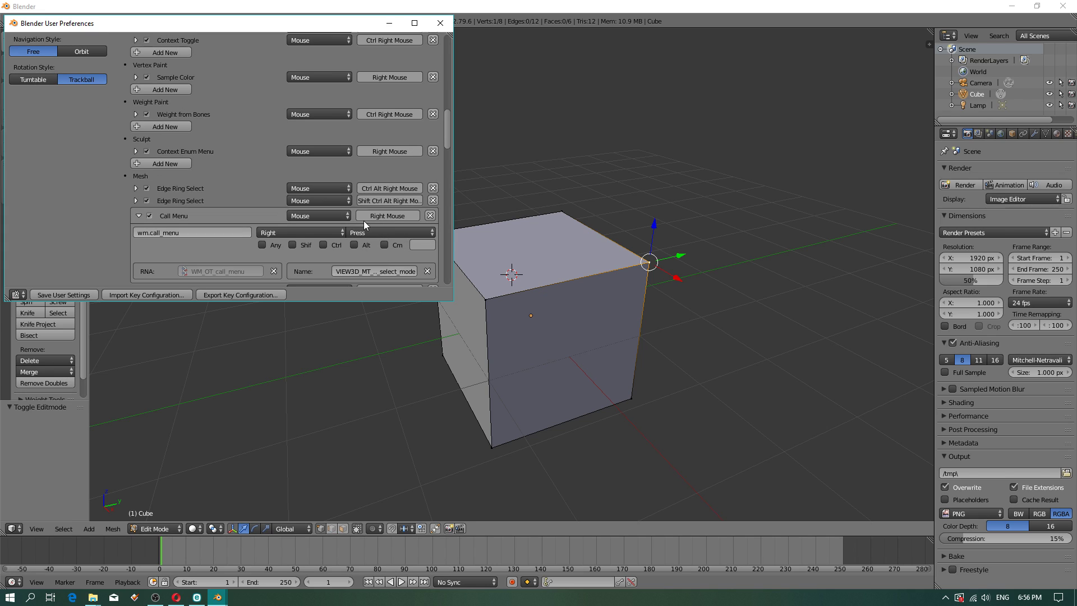
click(332, 216)
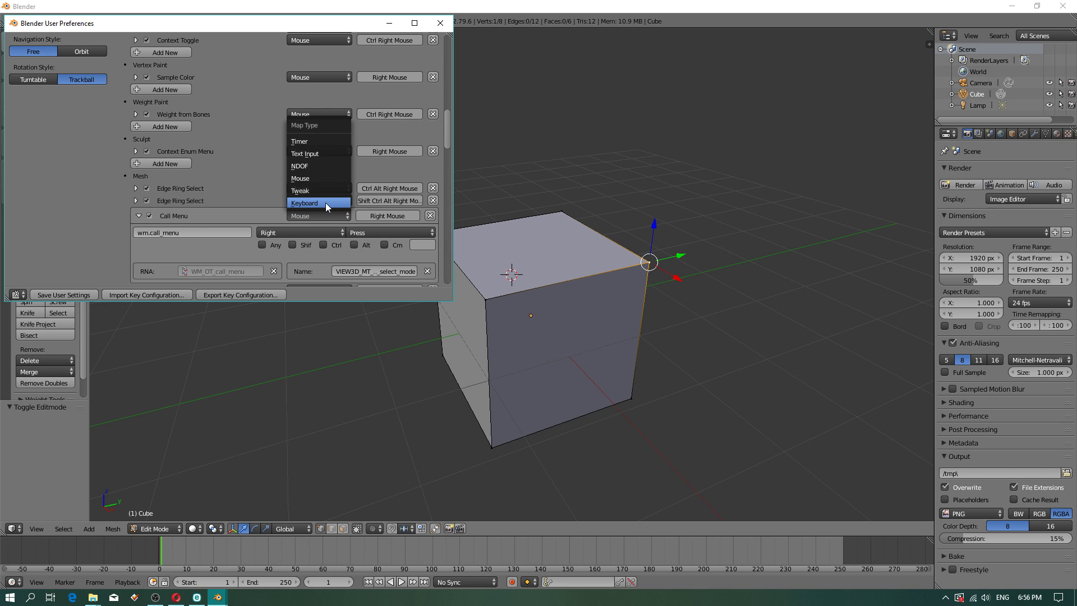
click(325, 203)
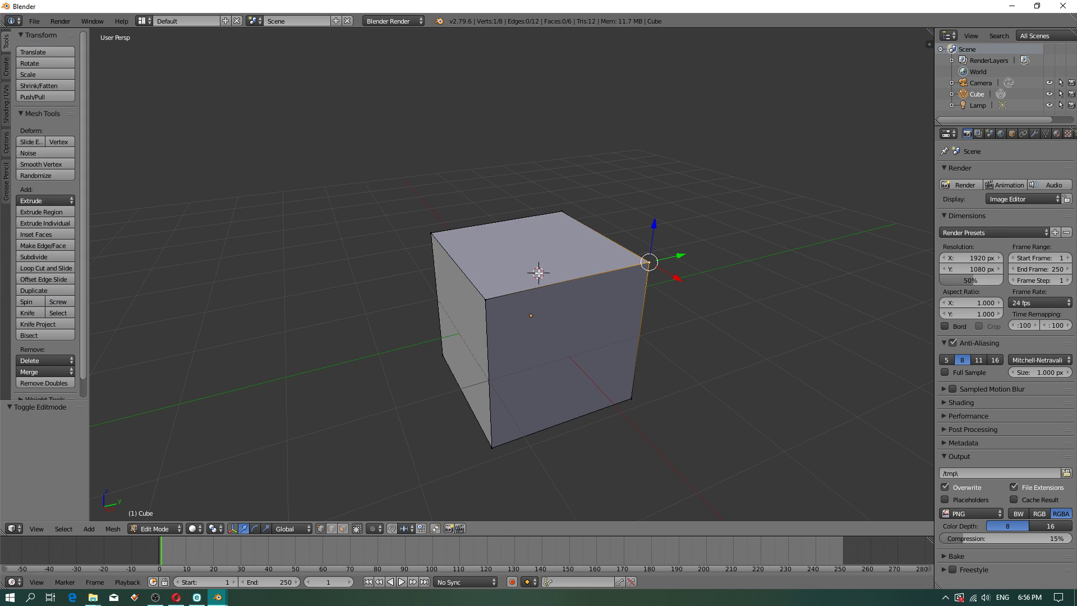
Test 3D cursor placement along the cube's upper front edge, finishing at the selected corner vertex.
click(586, 283)
click(552, 286)
click(654, 262)
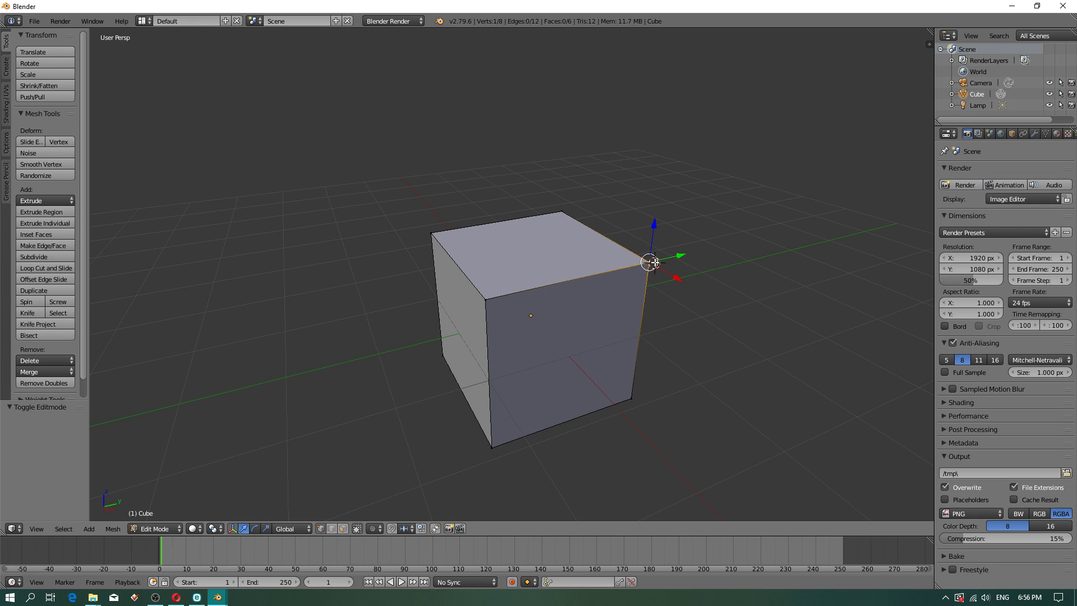
Try to change the shortcut assigned to Center View to Cursor among the Align View commands.
click(66, 529)
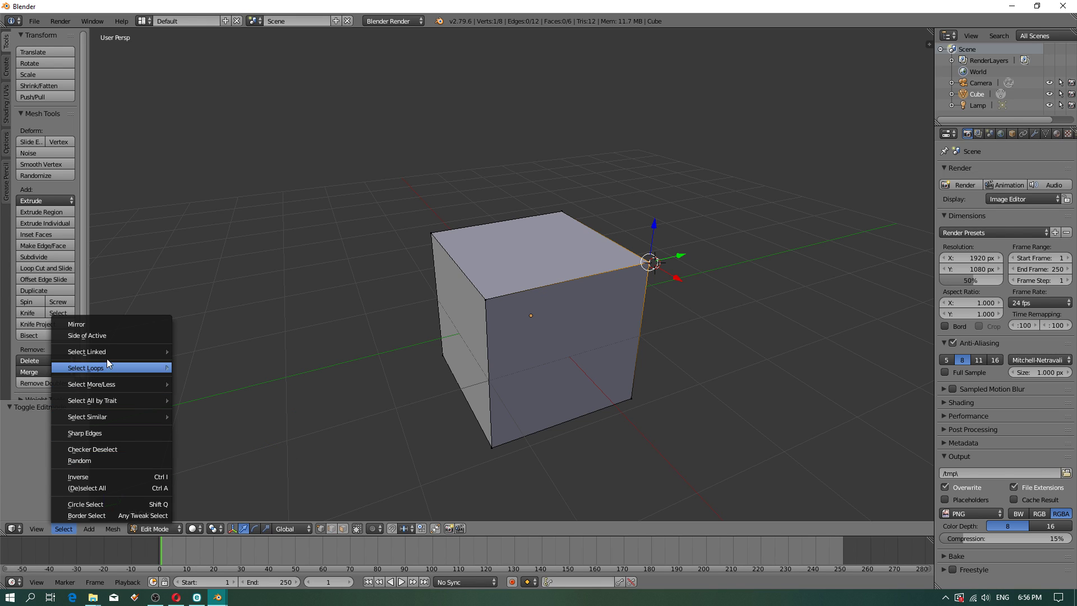
mouse_move(37, 528)
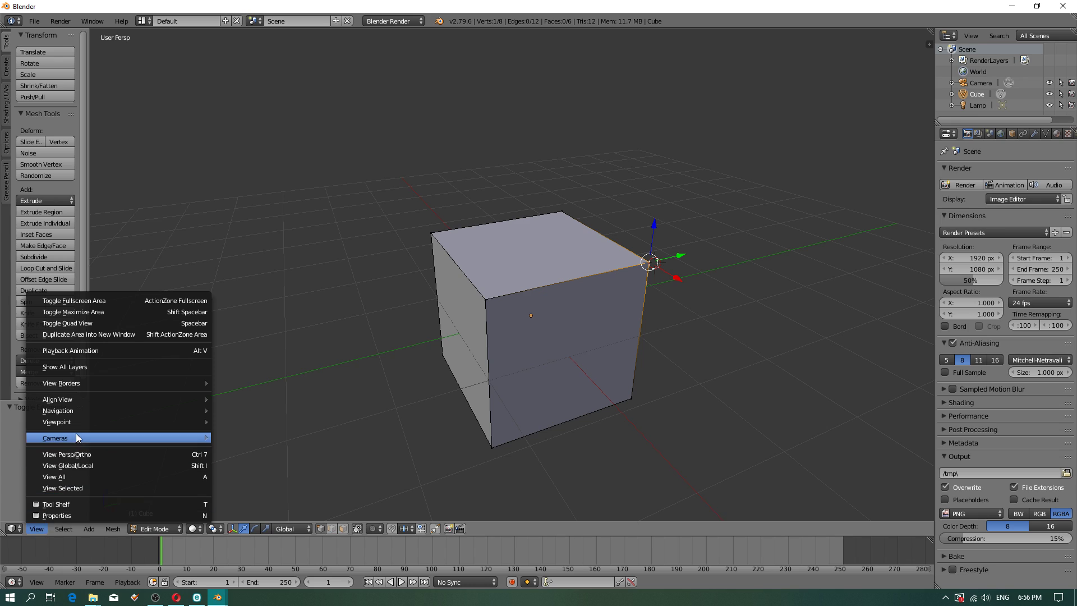
mouse_move(82, 422)
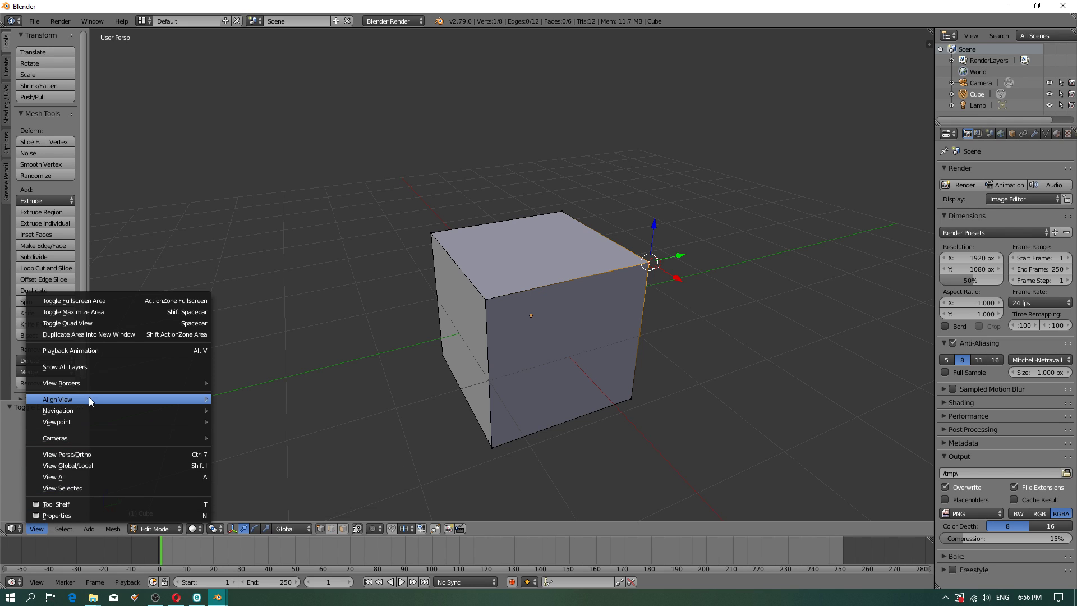
mouse_move(90, 397)
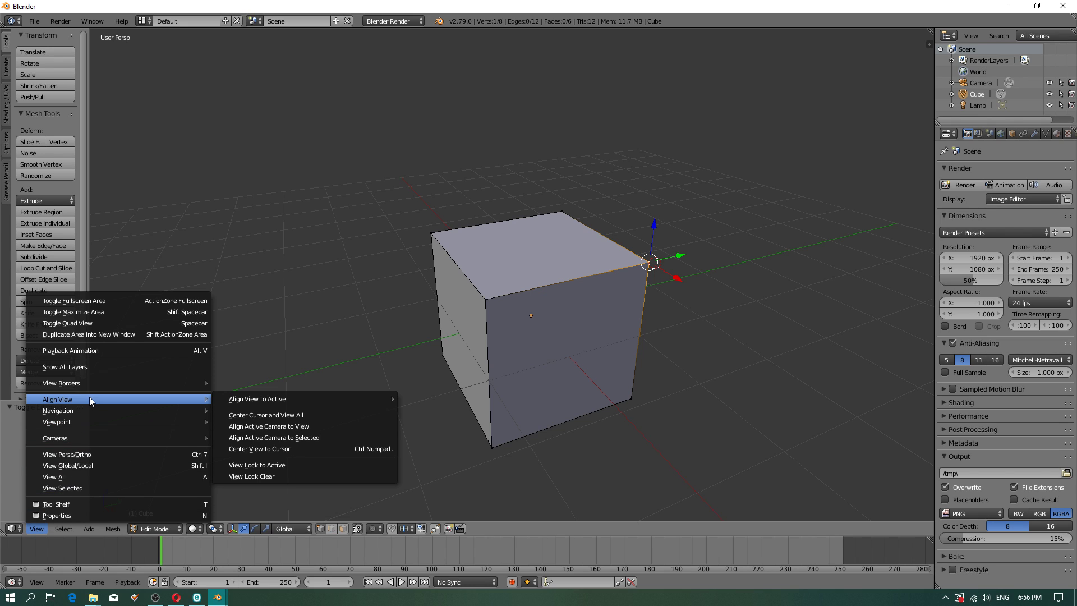
right_click(267, 449)
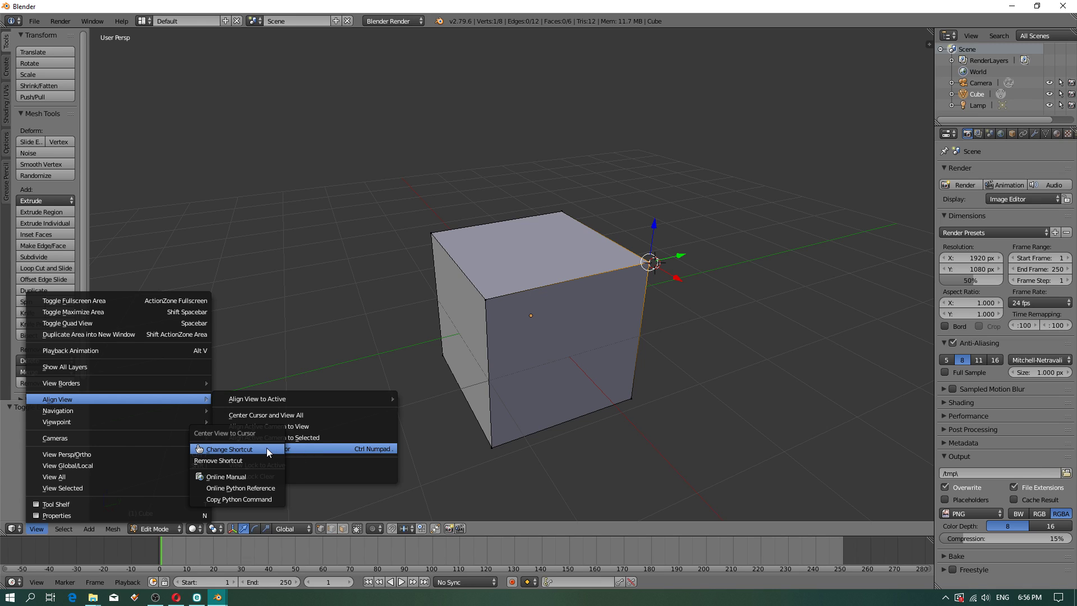
click(256, 447)
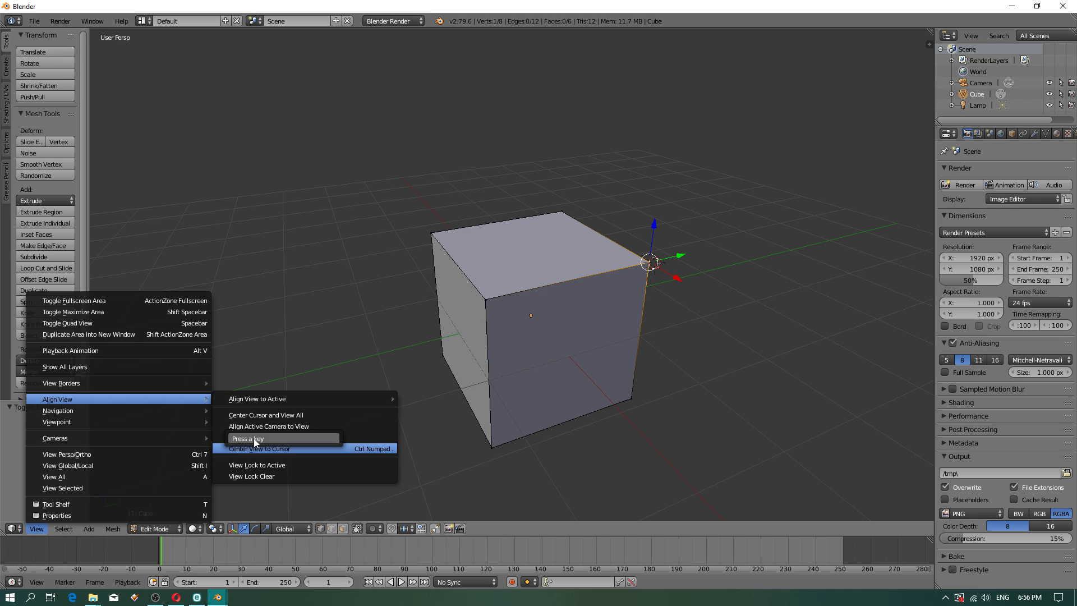
right_click(254, 440)
Test placing the 3D cursor along the cube's upper front edge, deselecting everything and selecting the corner vertex at its far end.
right_click(608, 278)
right_click(625, 262)
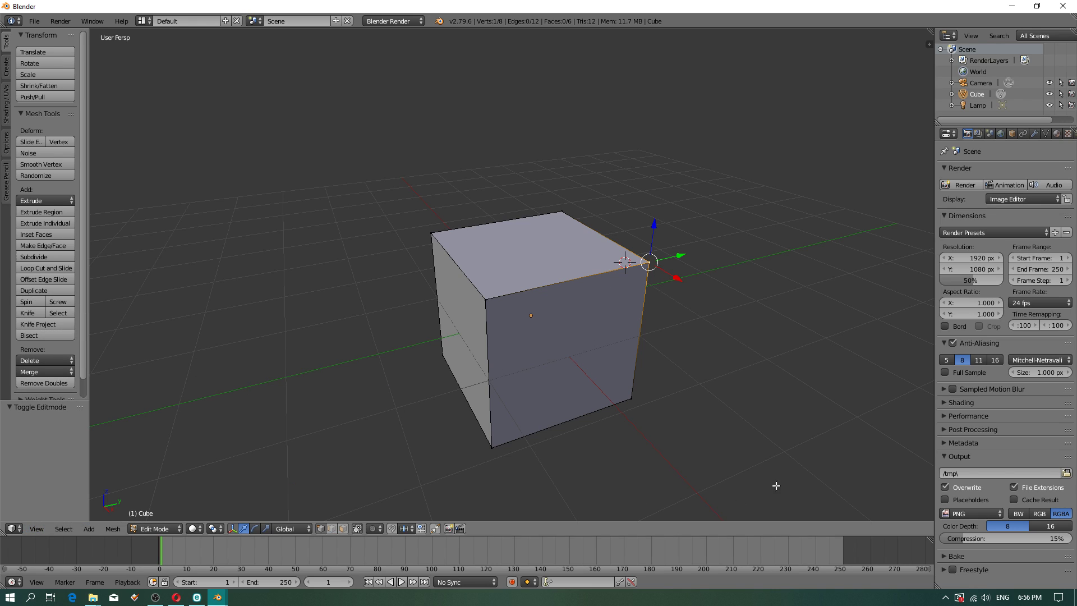
key(a)
right_click(482, 303)
right_click(519, 292)
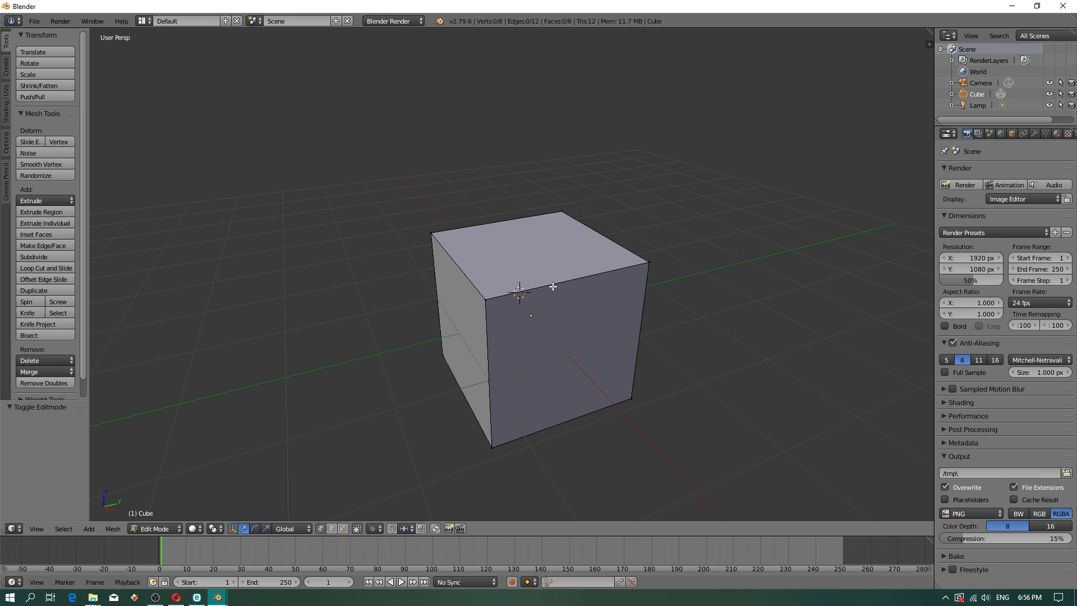
right_click(635, 267)
click(648, 262)
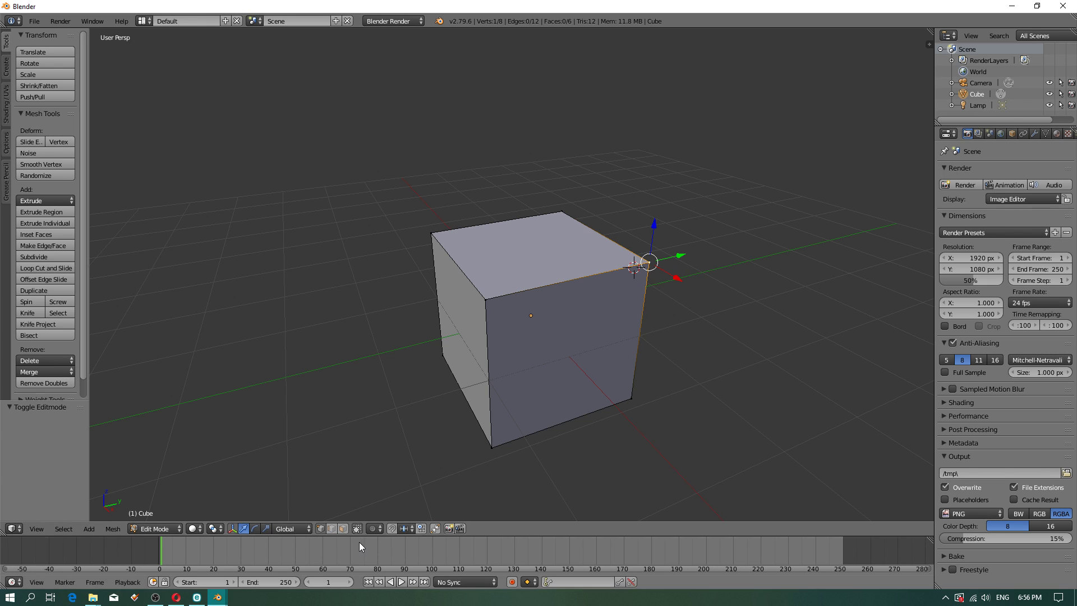
Enable Lock to Cursor for the view and select the corner vertex at X 1, Y -1, Z 1 with the 3D cursor beside it.
key(n)
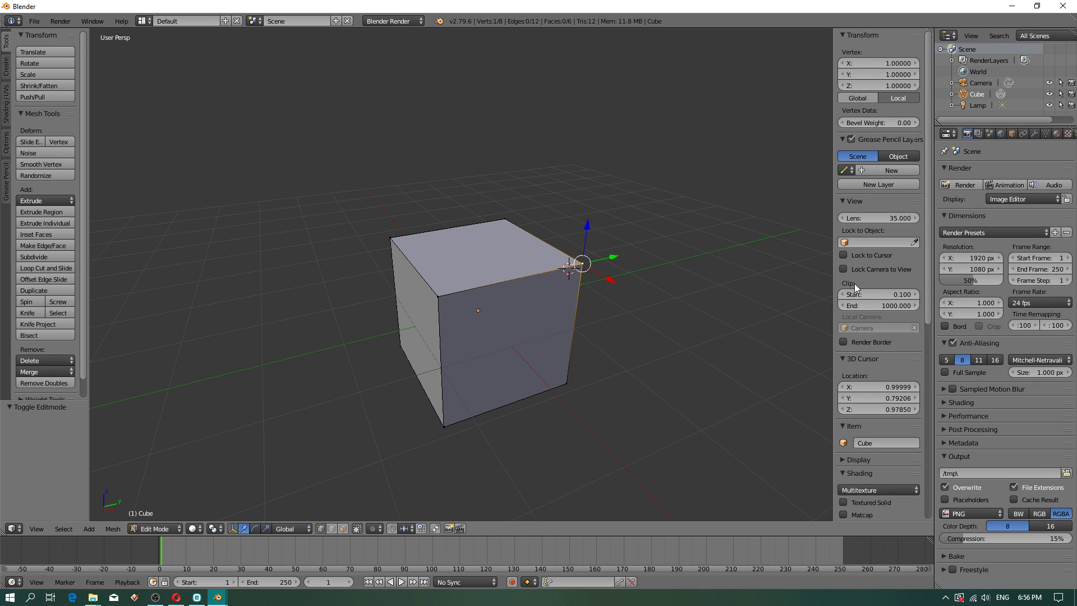
click(843, 255)
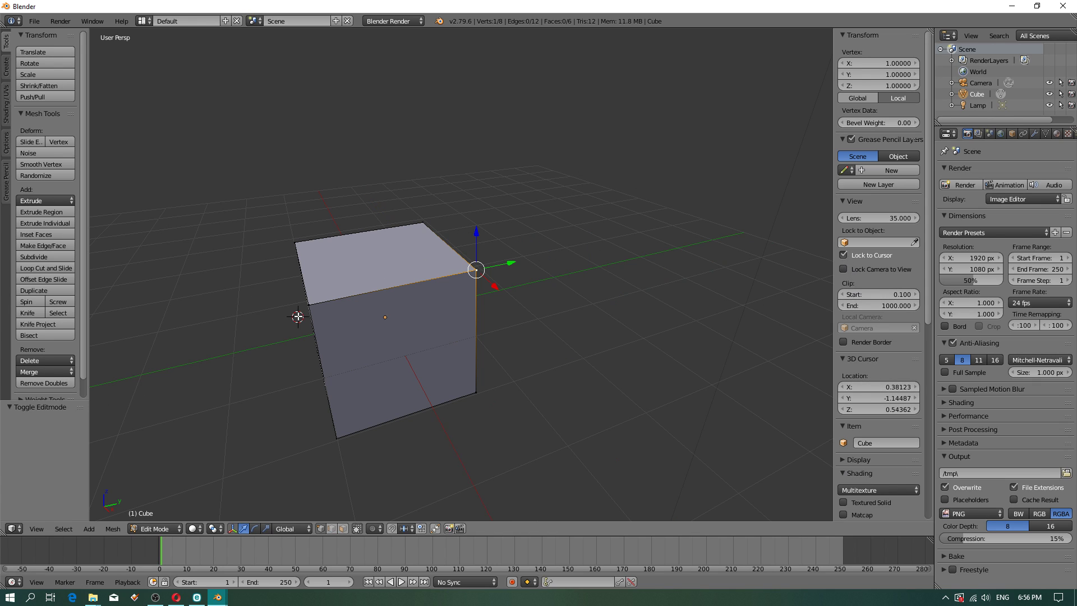
click(310, 300)
click(317, 310)
right_click(315, 307)
click(319, 298)
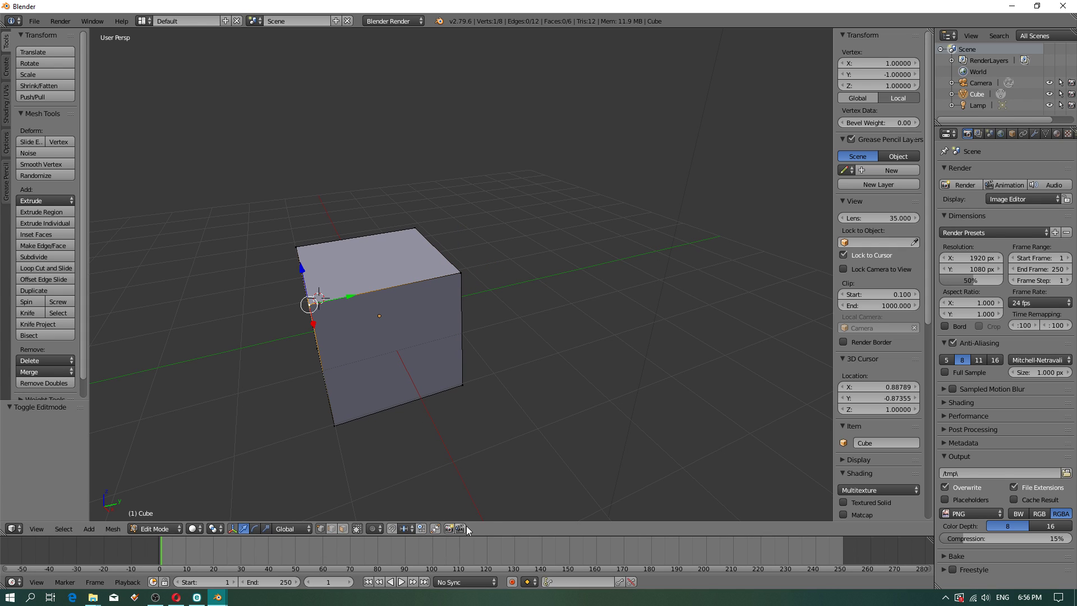
Set the pivot point to 3D Cursor and test it by placing the cursor on the cube and orbiting the view around it.
click(214, 529)
click(241, 503)
click(441, 279)
click(386, 287)
middle_drag(346, 354, 516, 360)
click(312, 349)
click(497, 303)
scroll(359, 399, up, 2)
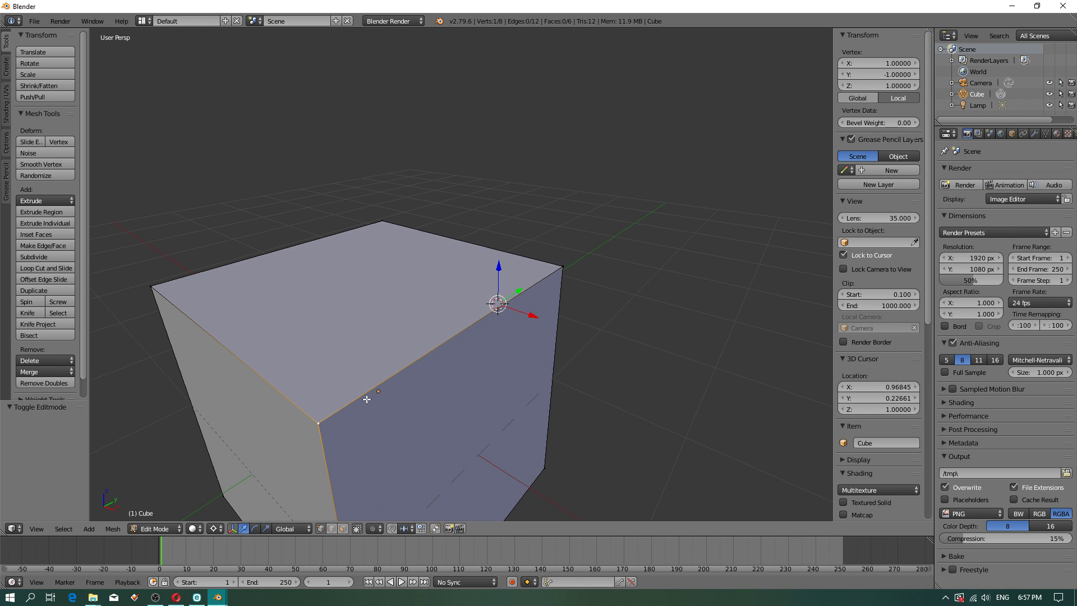
Place the 3D cursor just below the selected corner vertex, at about X 1, Y -0.99, Z 0.91, and orbit around it.
click(333, 410)
scroll(334, 409, down, 2)
middle_drag(333, 409, 451, 365)
click(420, 326)
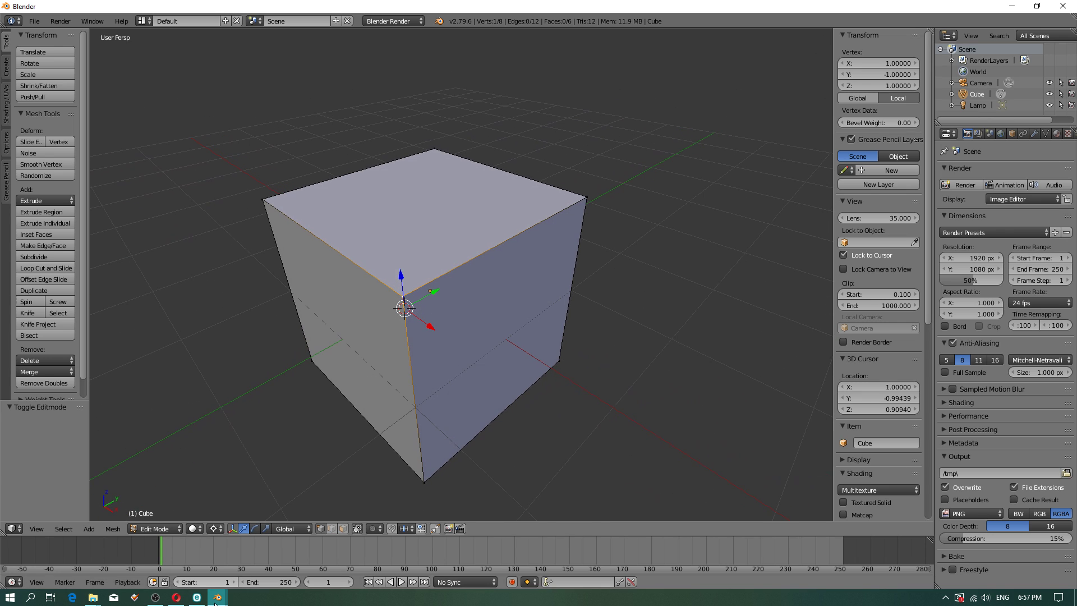
Export the key configuration as "Autodesk maya interaction test 1" to the folder D:\blender 2.79b - keyboard presets - updated.
mouse_move(217, 598)
click(278, 553)
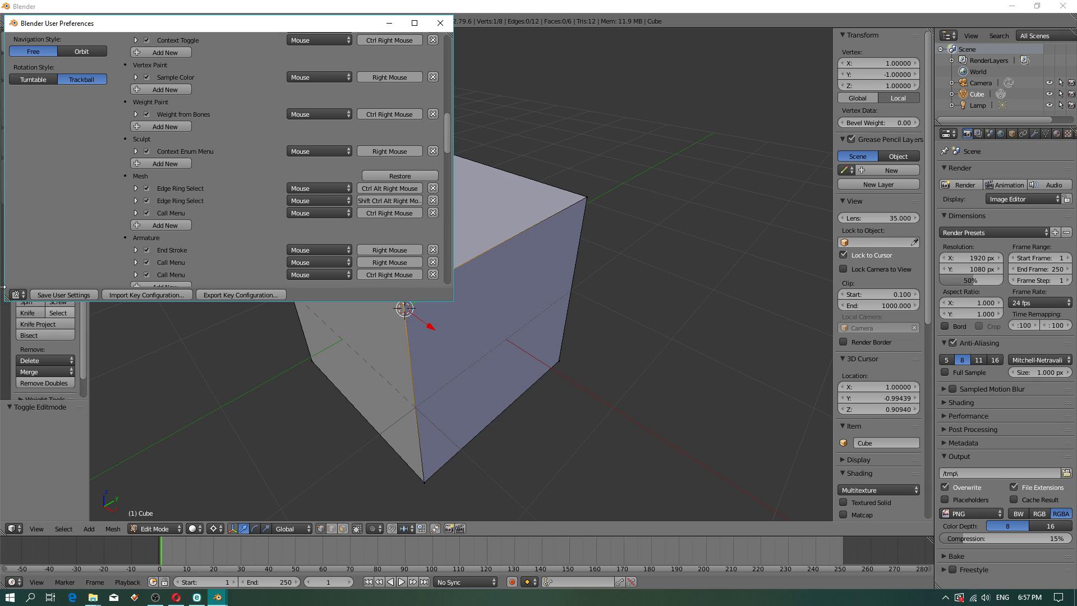
click(240, 295)
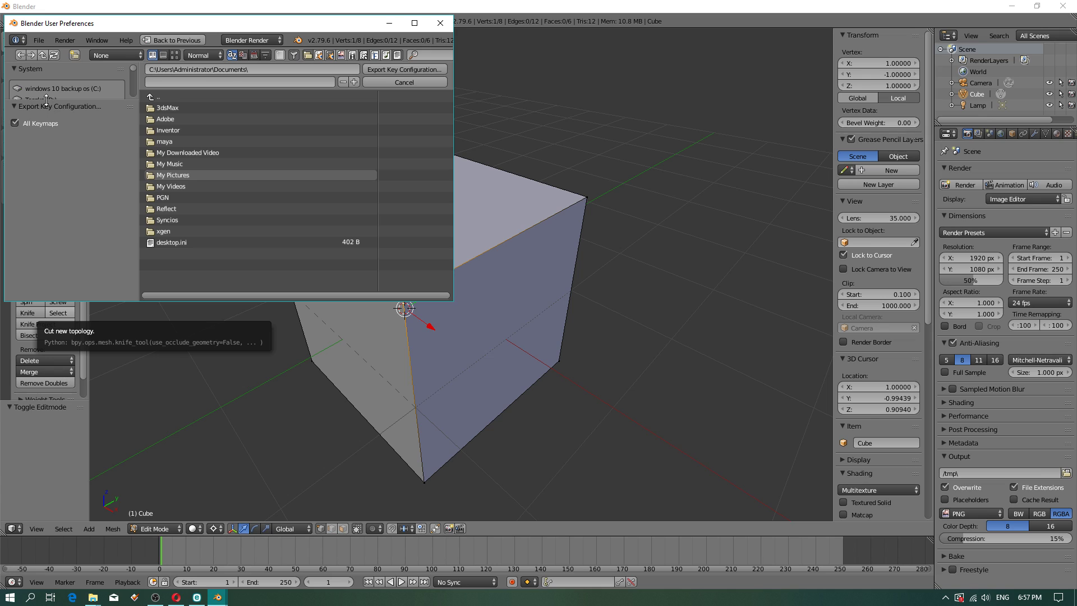
drag(47, 100, 57, 208)
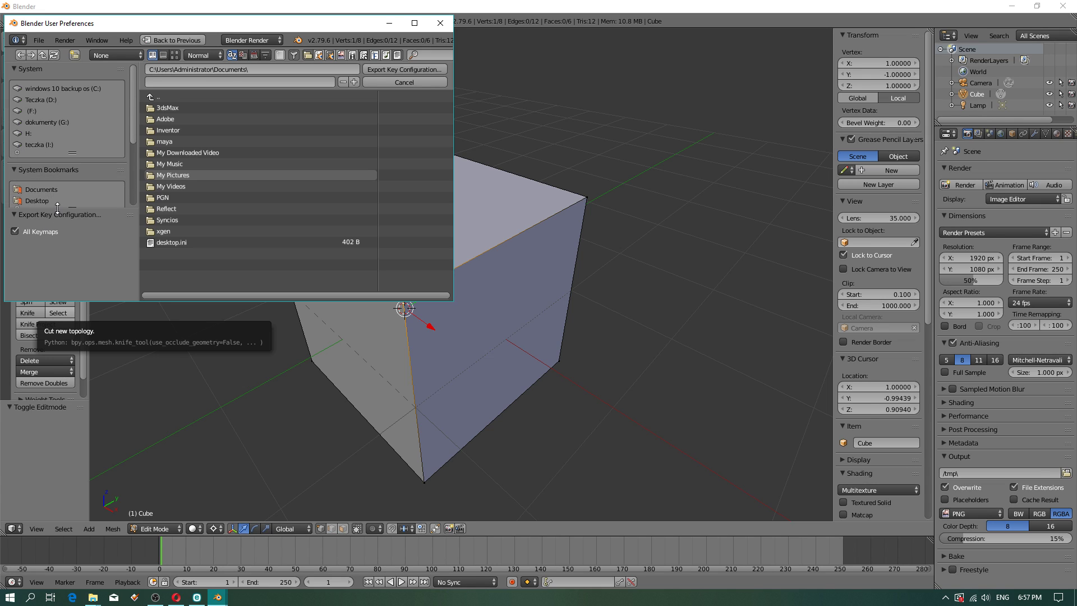
click(40, 99)
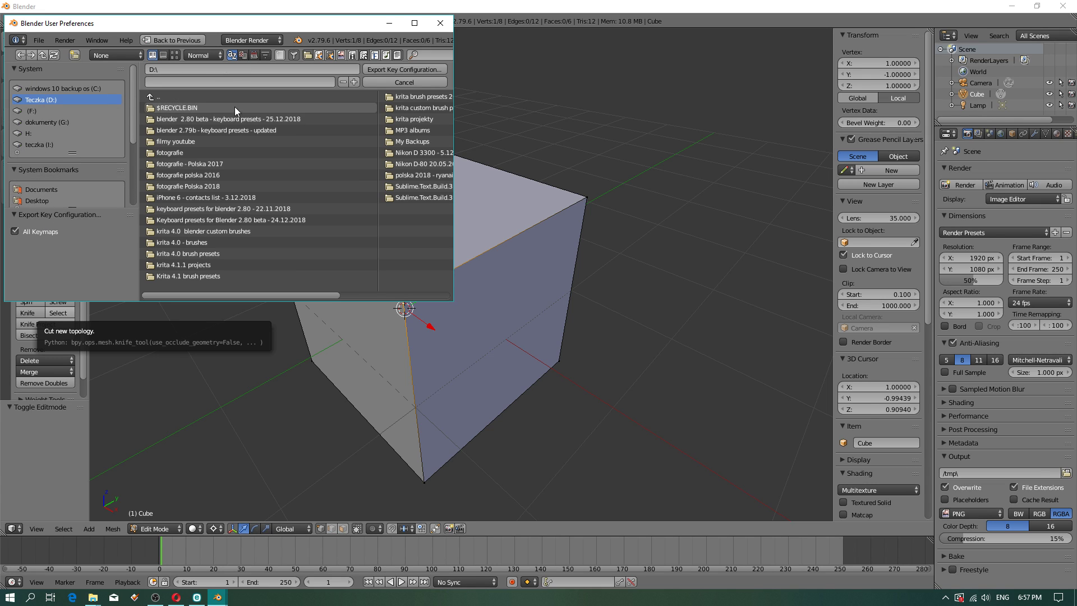
click(185, 82)
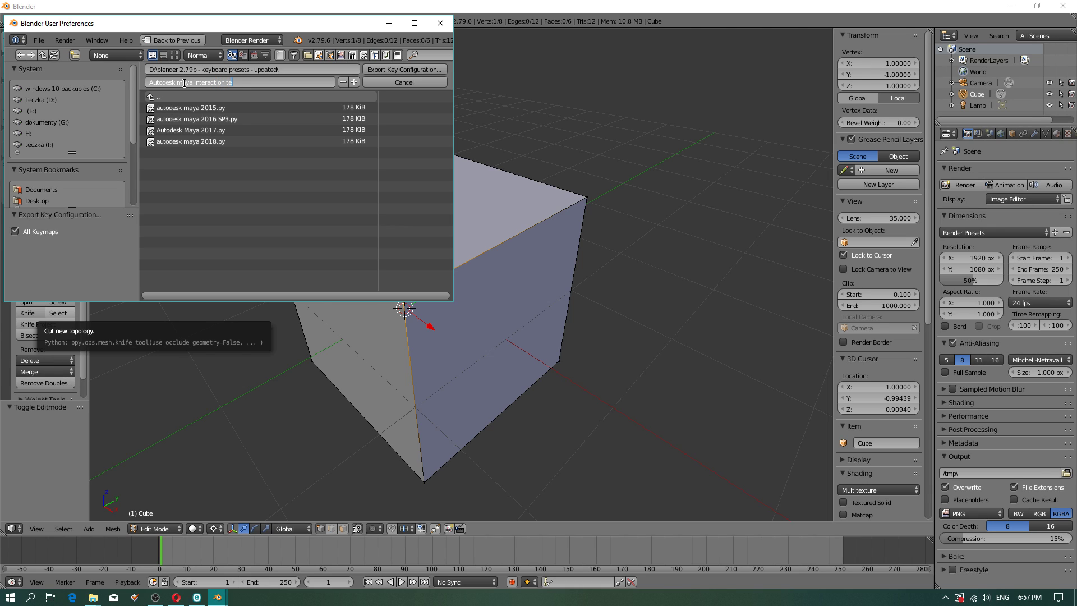
click(95, 271)
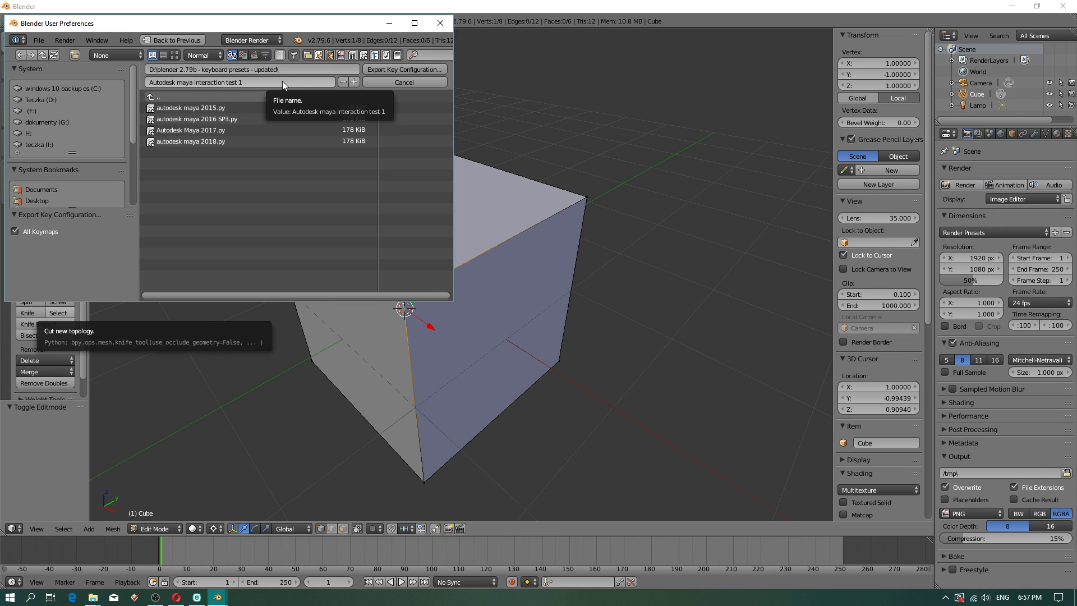
click(386, 71)
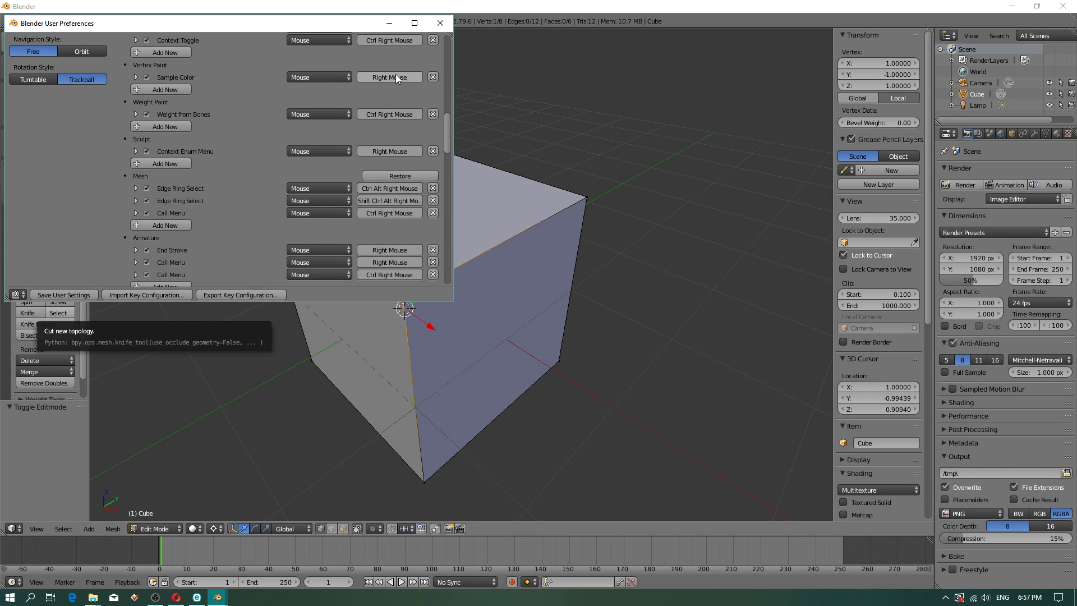
Deselect all vertices and select the cube's front vertical edge in Edge select mode.
click(471, 339)
key(a)
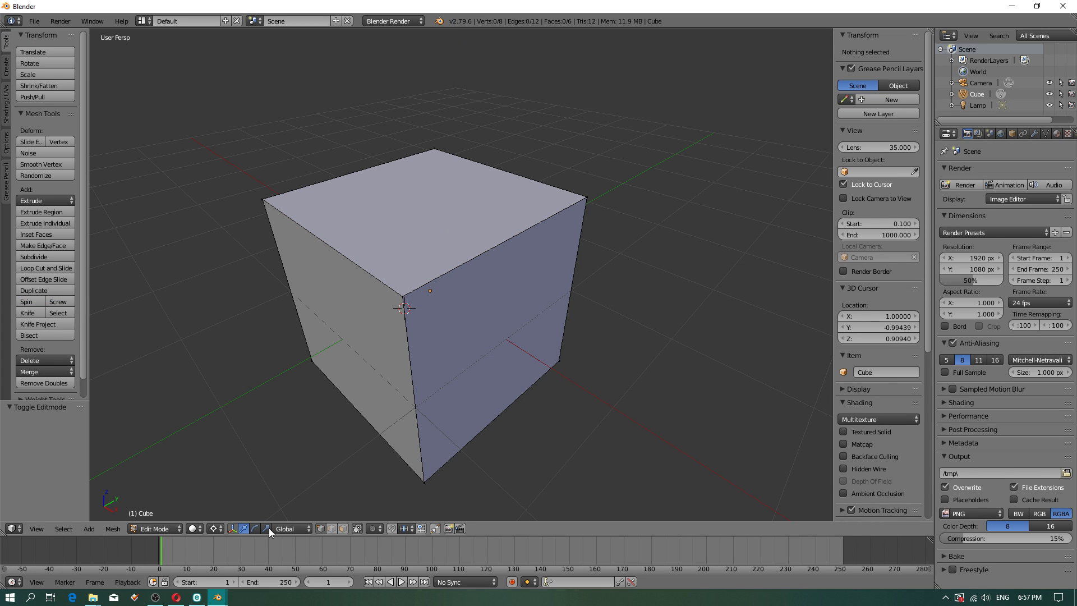
right_click(420, 393)
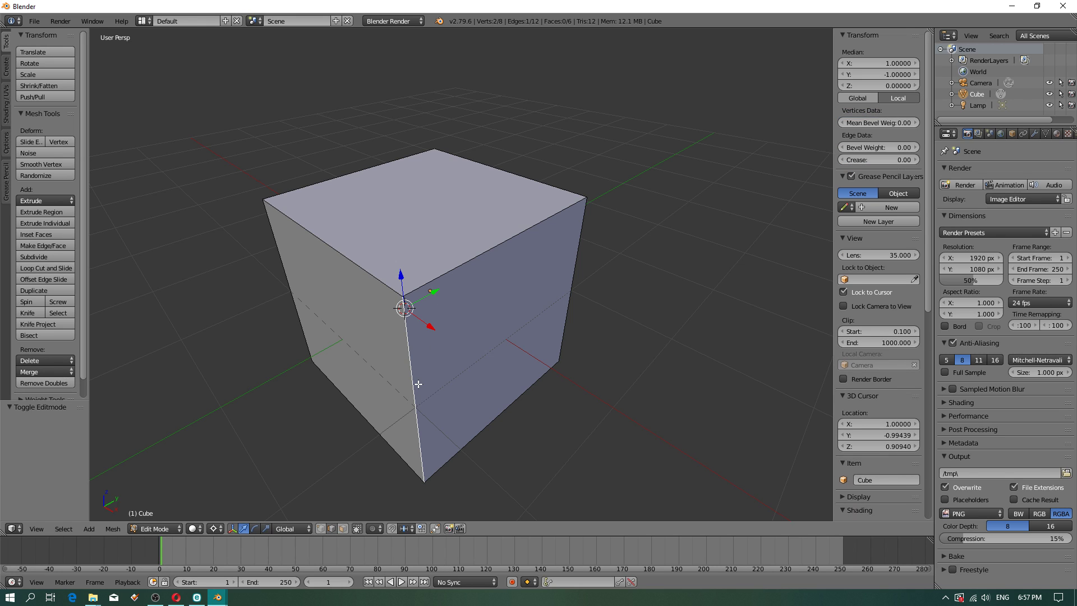
Add two horizontal loop cuts around the cube, one at mid-height and one centred in the upper half.
key(ctrl+r)
click(418, 378)
right_click(418, 377)
key(ctrl+r)
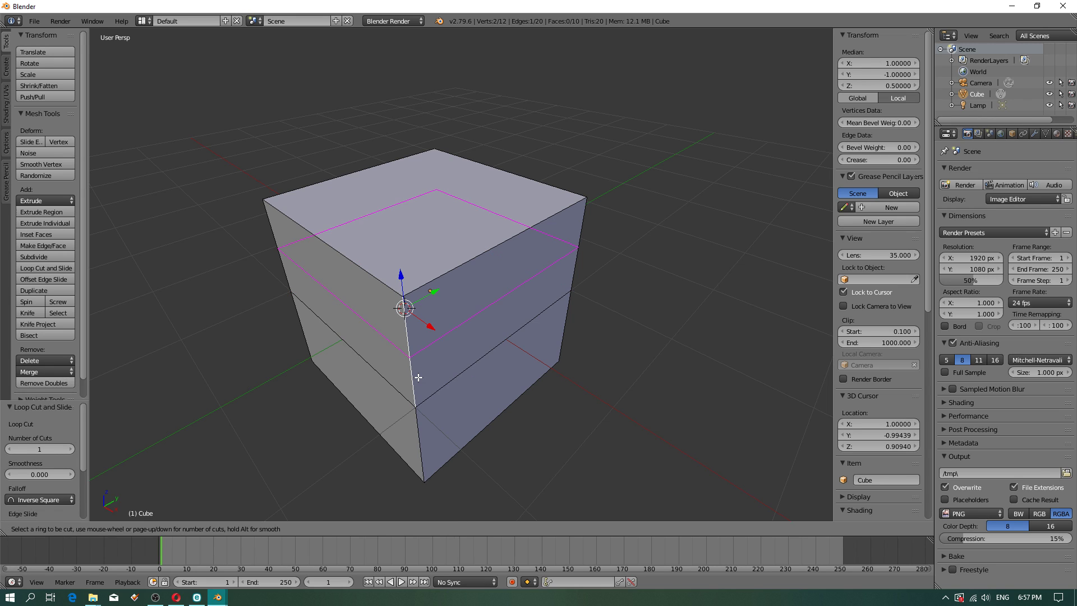
click(418, 378)
right_click(418, 378)
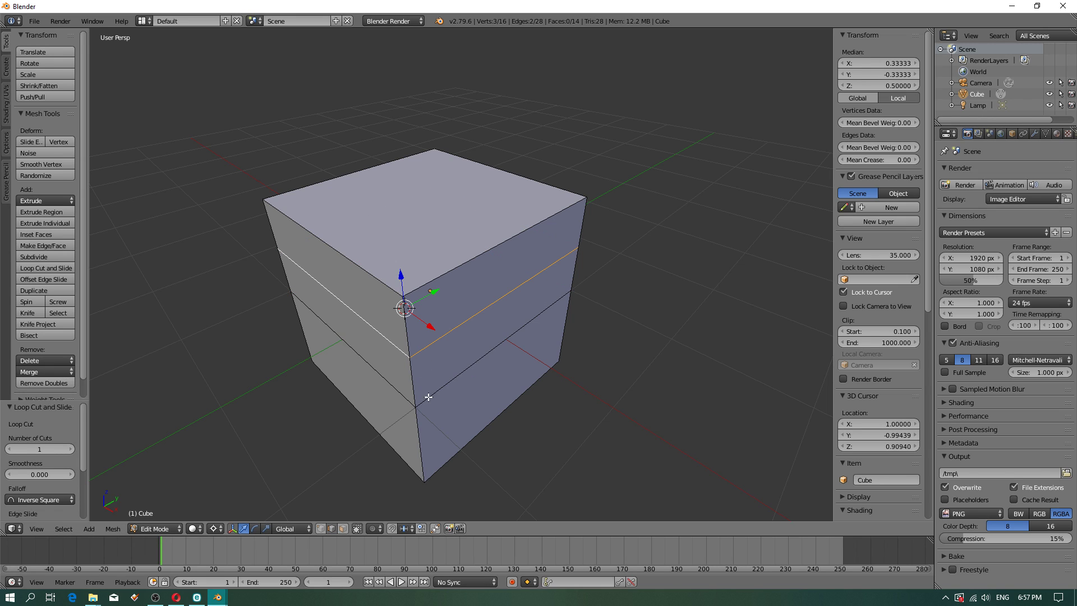
Select a single edge of the cube's mid-height loop cut and orbit the view around the 3D cursor.
right_click(428, 397)
scroll(398, 342, up, 5)
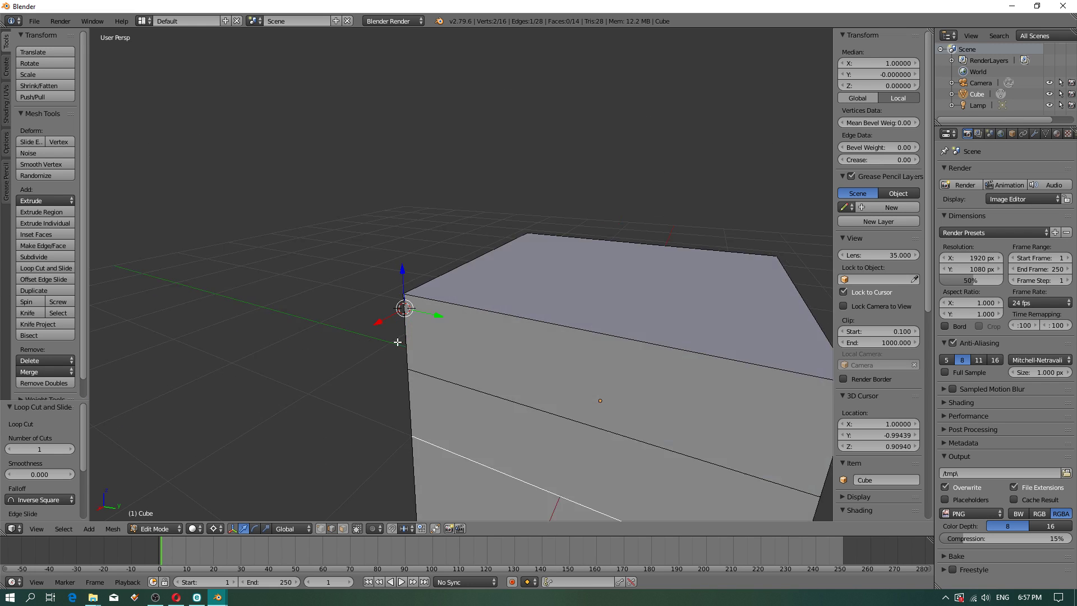
scroll(398, 342, down, 2)
middle_drag(398, 342, 363, 247)
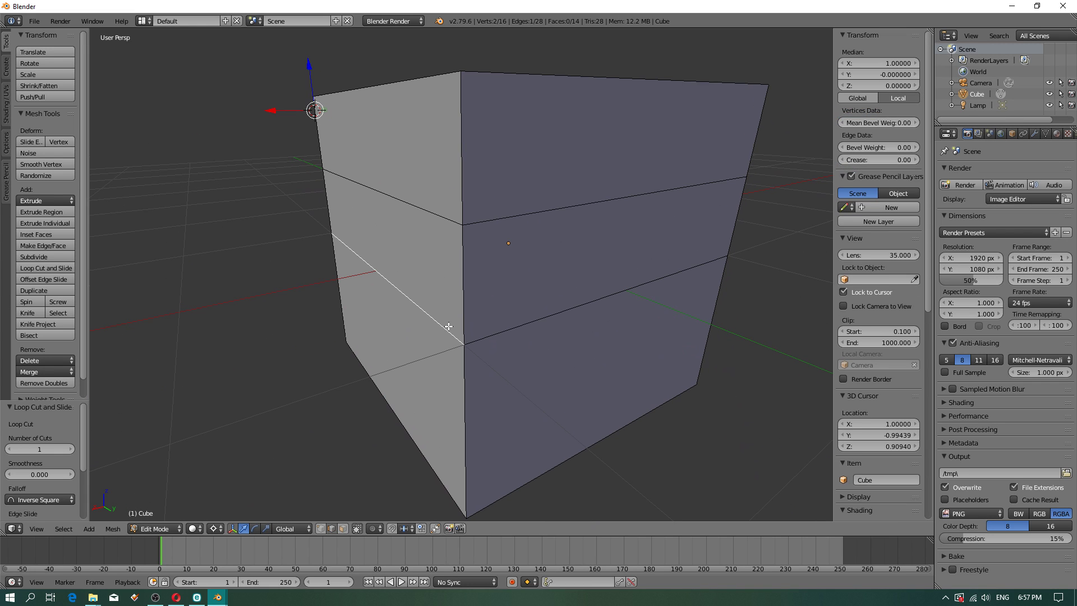
key(a)
right_click(360, 252)
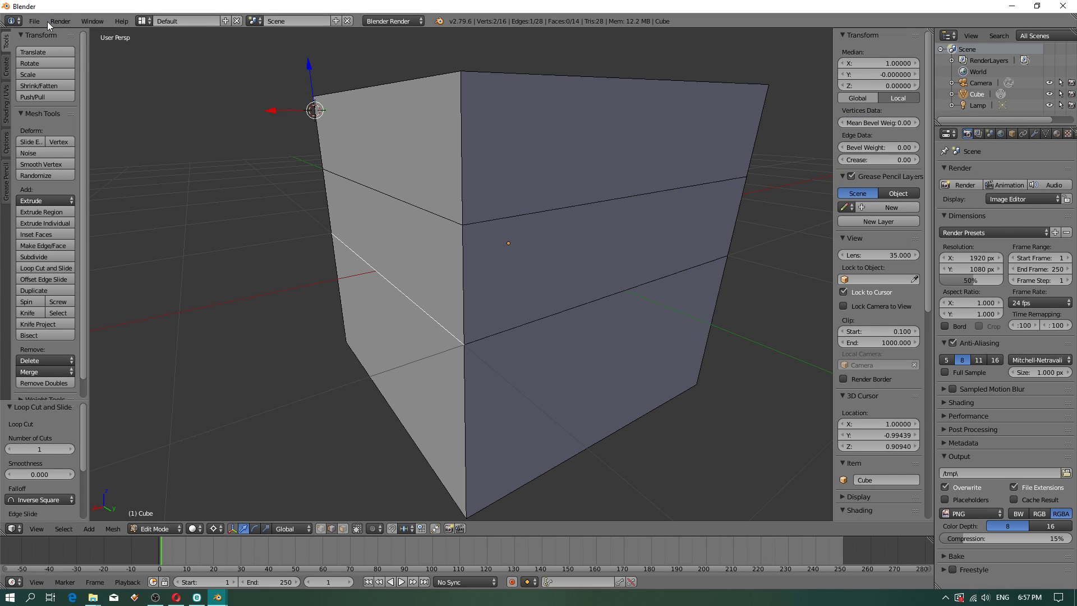
In the User Preferences input settings, switch the key configuration from Maya to Autodesk Maya 2015.
click(51, 23)
mouse_move(23, 21)
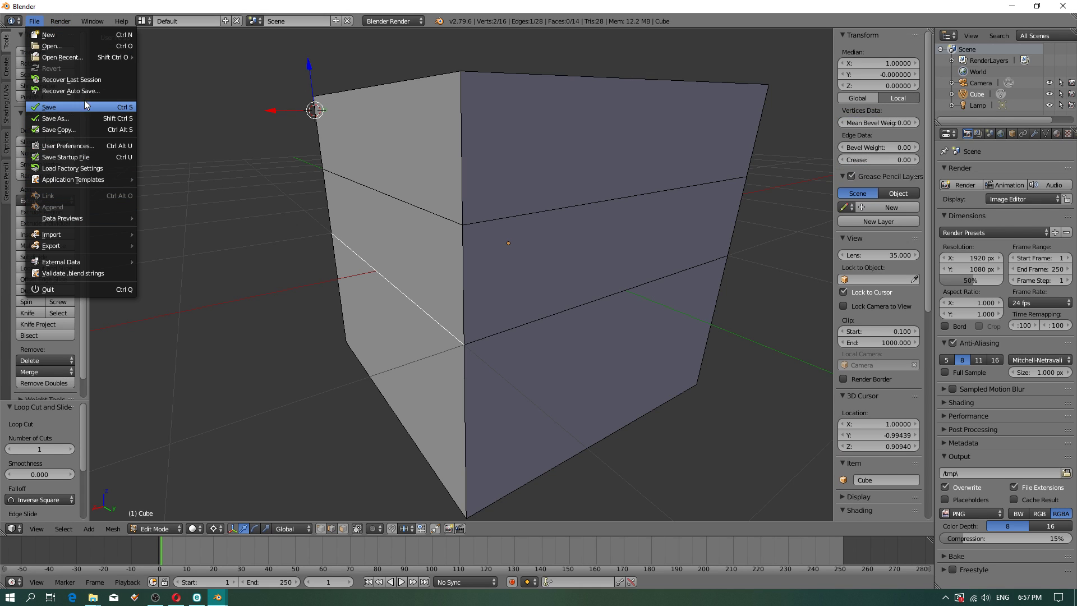
click(82, 146)
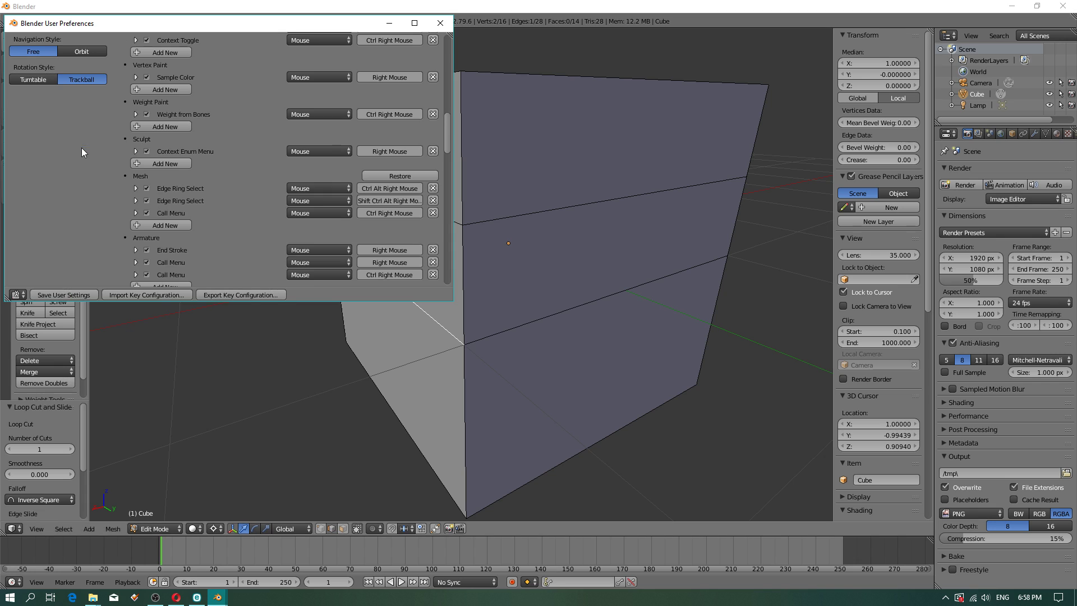
scroll(200, 135, down, 6)
scroll(251, 176, up, 6)
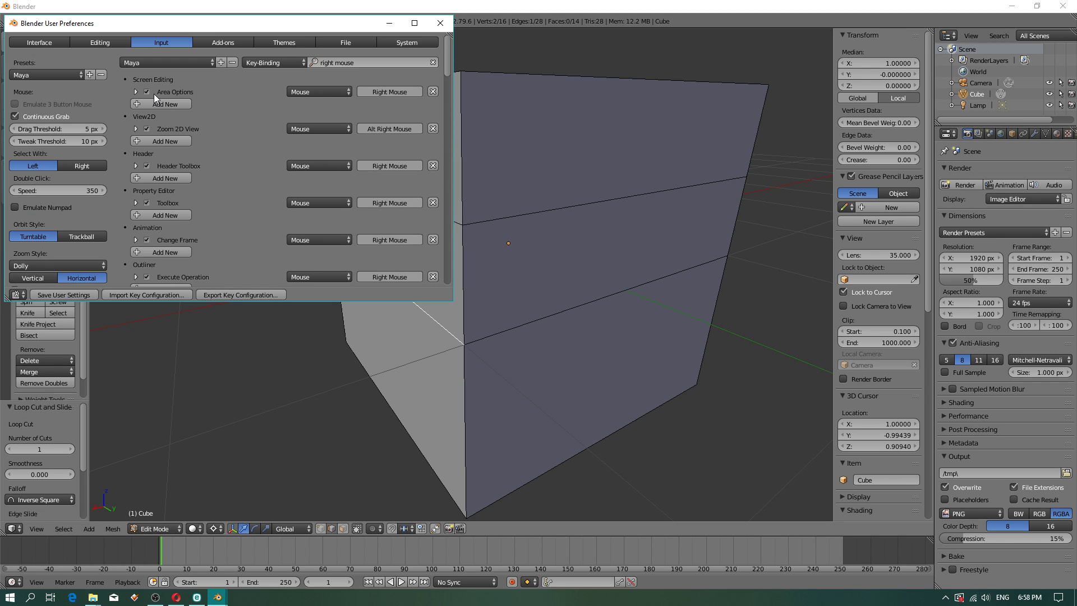
click(65, 75)
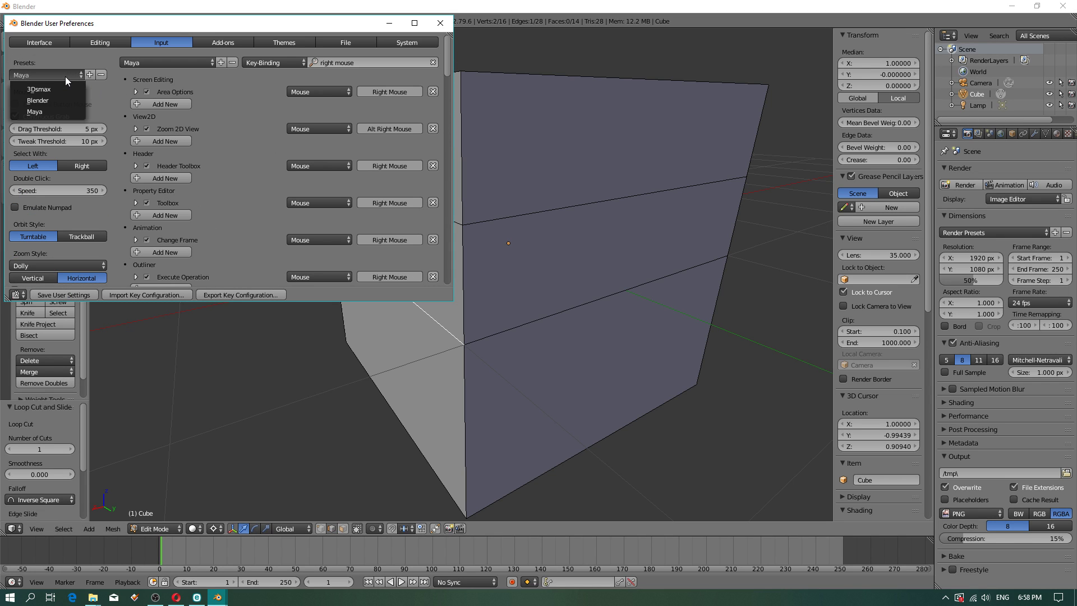
click(177, 63)
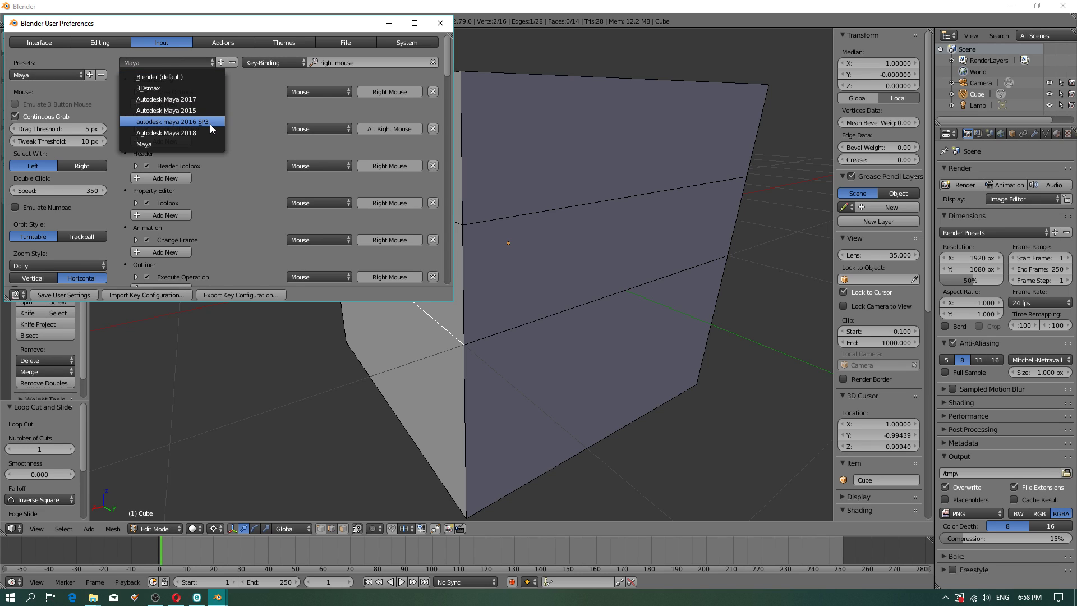
click(204, 111)
Test loop selection on both horizontal edge loops, select the ring of vertical edges between them, and orbit the view.
double_click(567, 293)
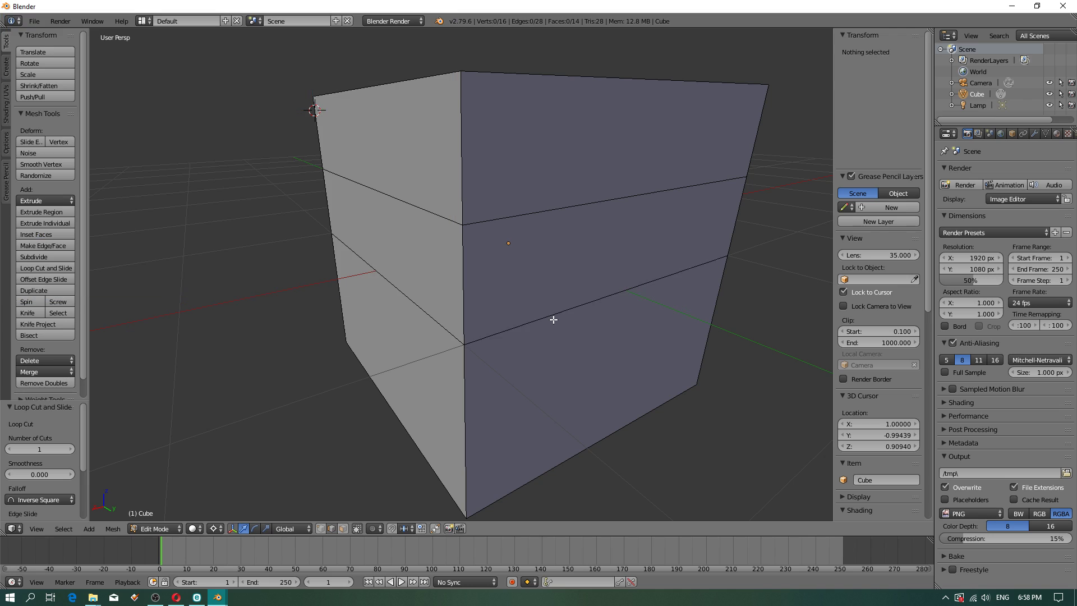
shift+double_click(512, 216)
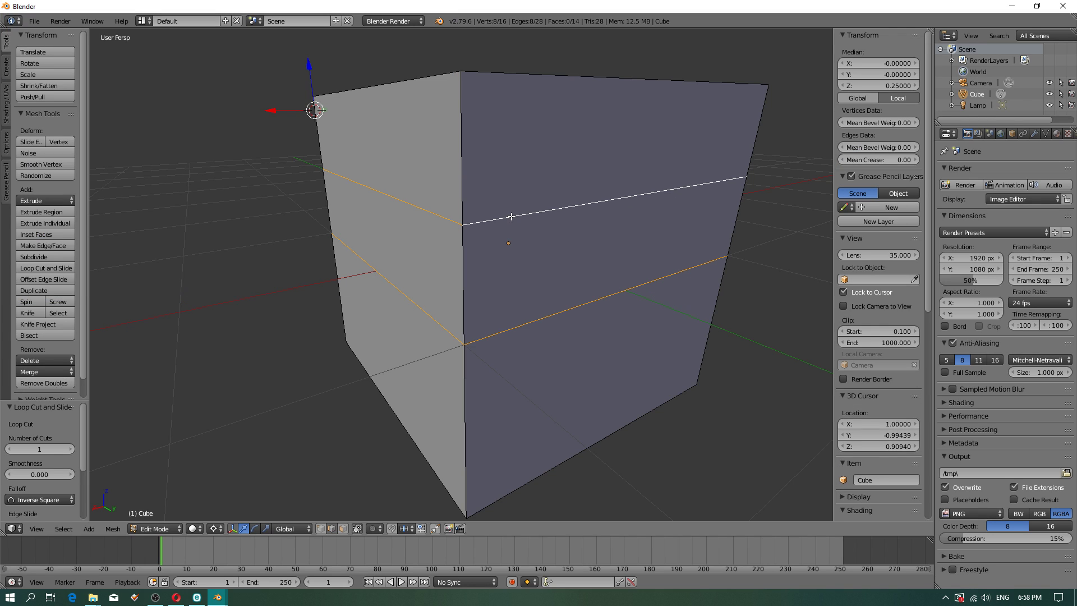
click(457, 273)
ctrl+double_click(461, 276)
scroll(462, 276, down, 4)
alt+drag(351, 245, 467, 255)
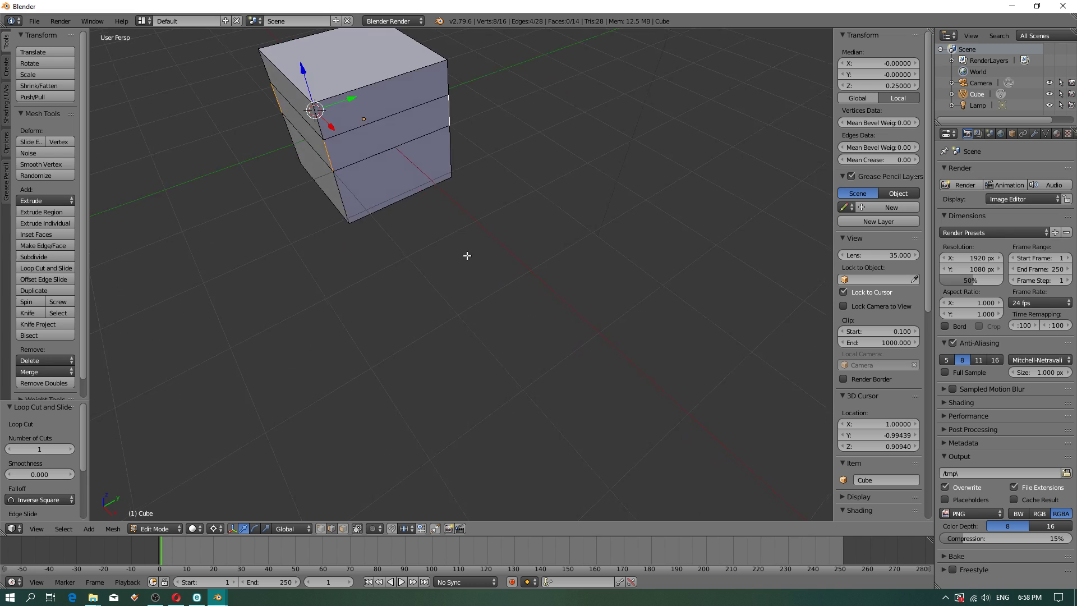
Place the 3D cursor beside the front vertical edge, at about X 1, Y -0.91, Z 0.33, and orbit around it.
shift+middle_drag(387, 155, 461, 312)
scroll(410, 295, up, 4)
click(425, 308)
click(404, 322)
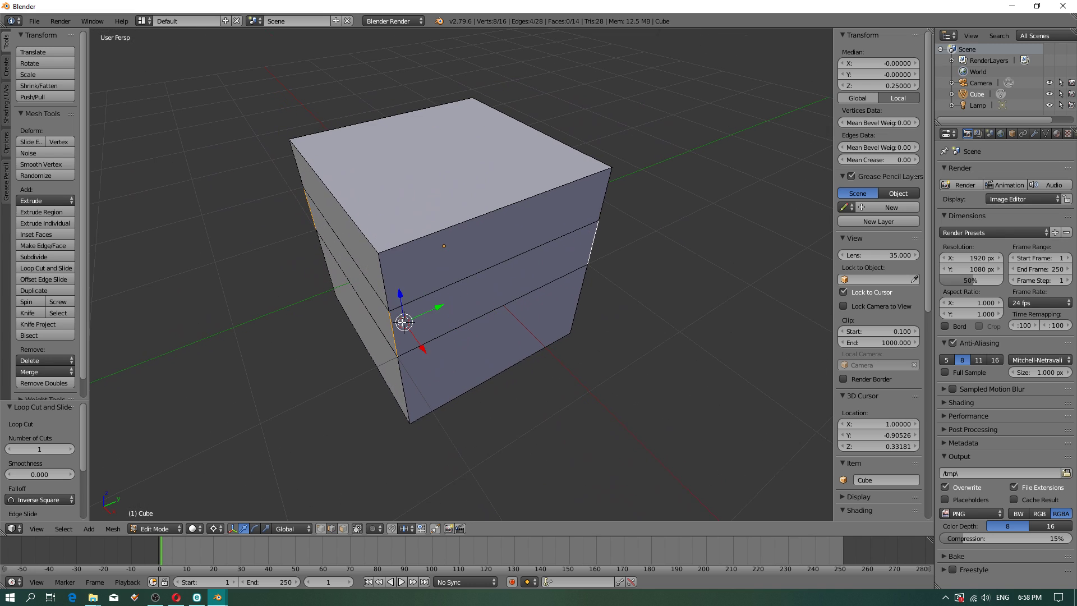
middle_drag(397, 337, 387, 310)
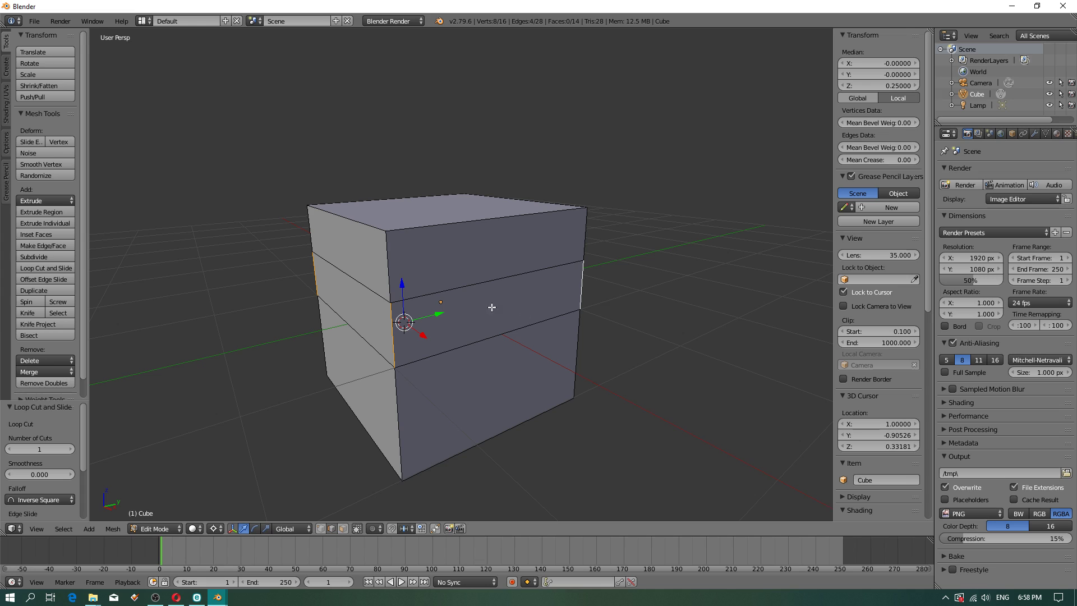
Switch to File Explorer and copy "Autodesk maya interaction test 1.py" from the folder "blender 2.79b - keyboard presets - updated".
mouse_move(92, 597)
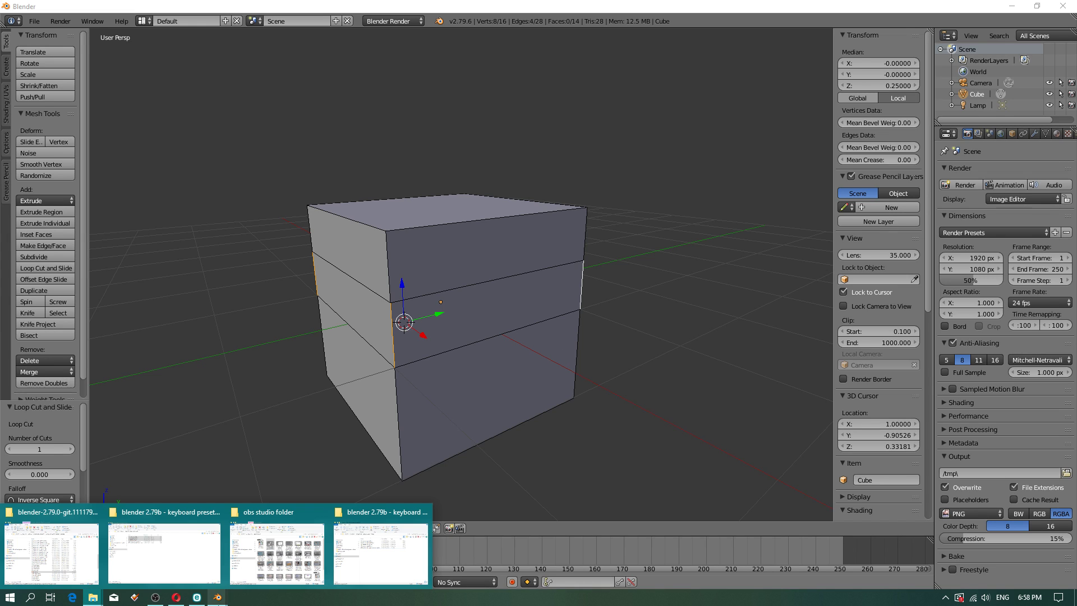
click(381, 552)
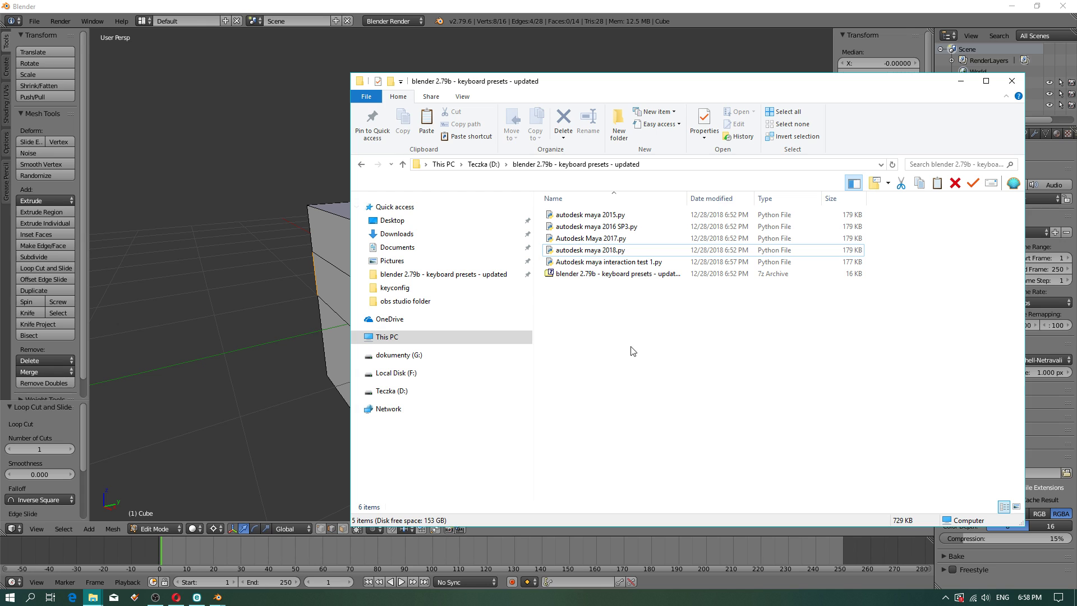
right_click(614, 265)
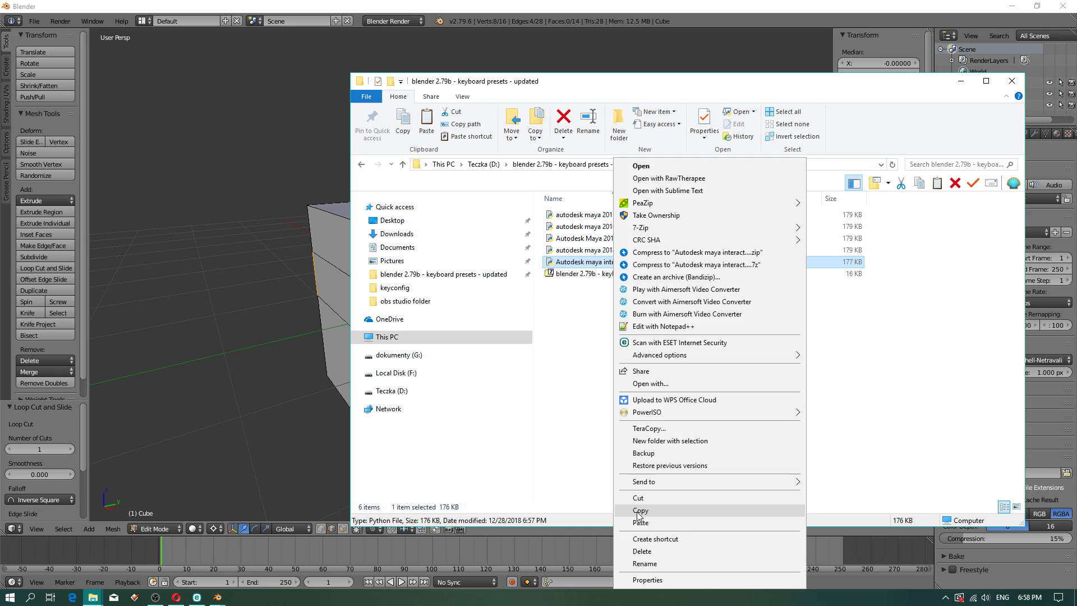
click(645, 510)
click(91, 598)
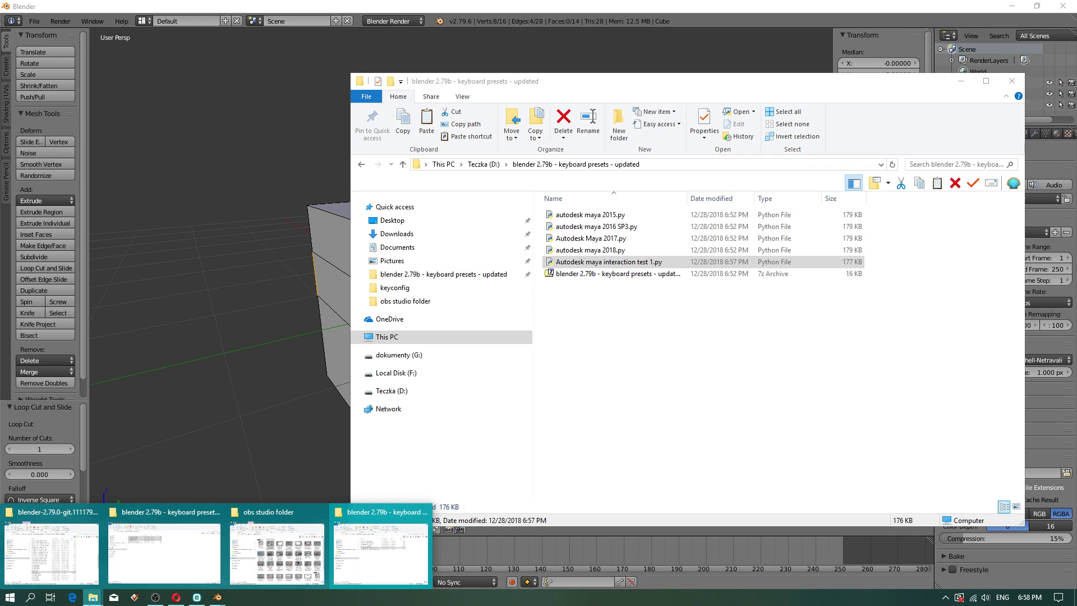
click(180, 568)
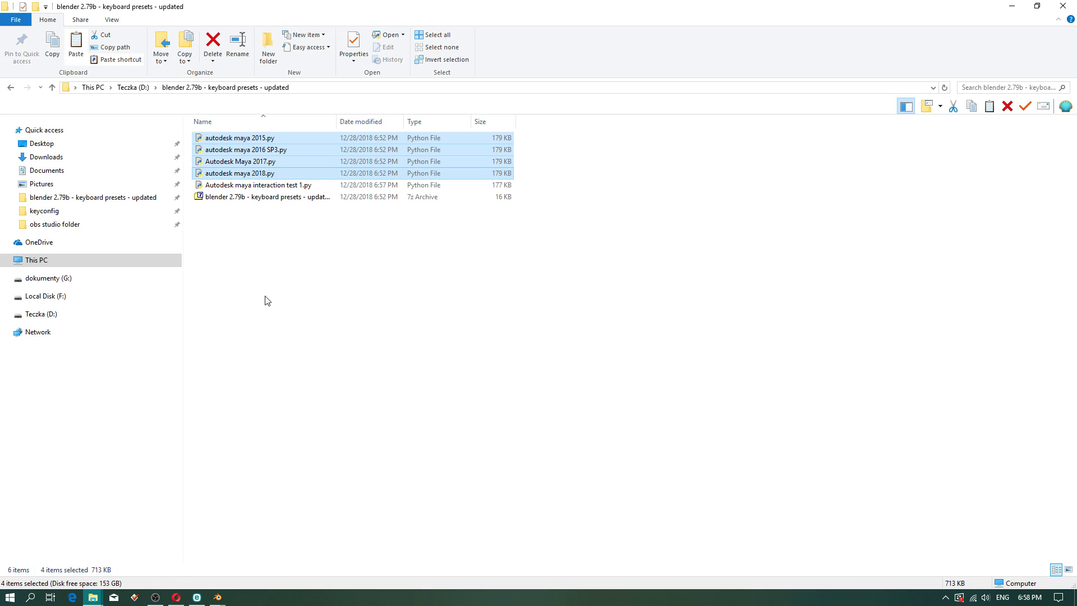
right_click(300, 185)
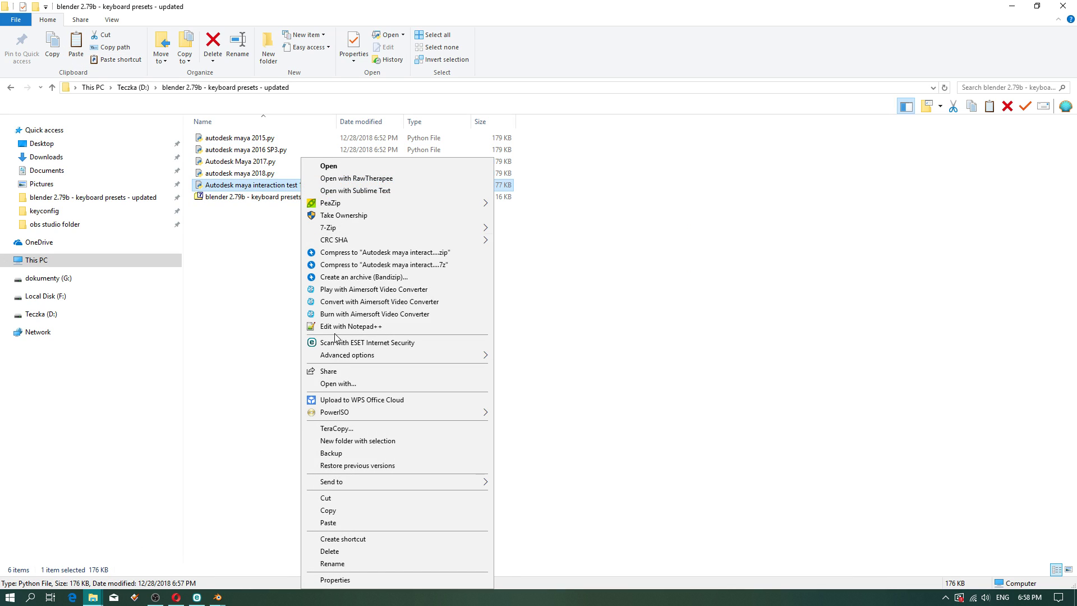
click(328, 510)
In the blender-2.79.0-git.111179beb0b1-windows64 folder, open 2.79\scripts\presets\keyconfig.
click(95, 598)
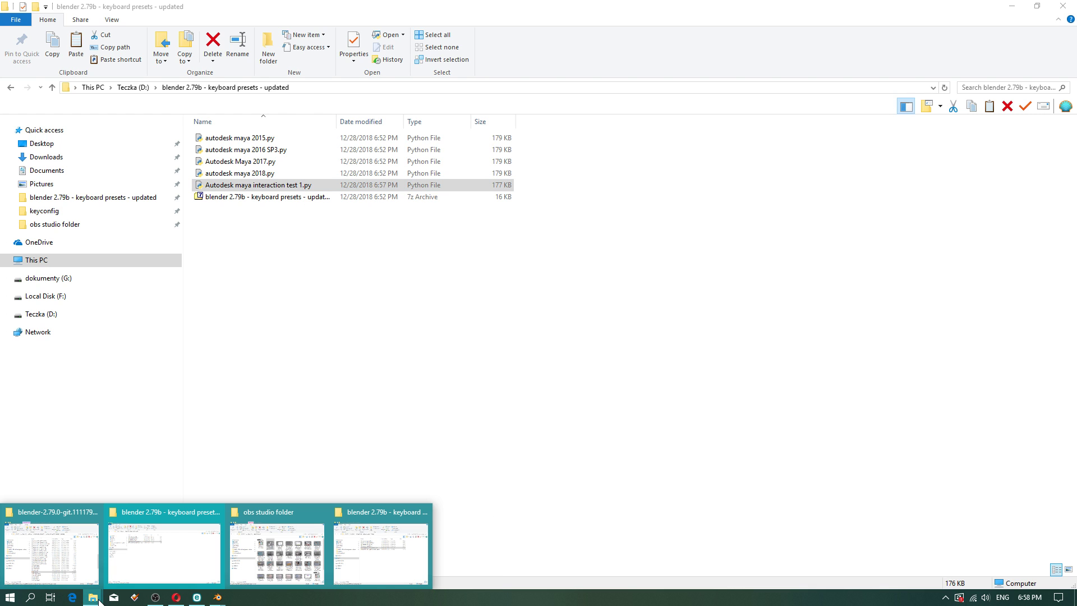
click(52, 552)
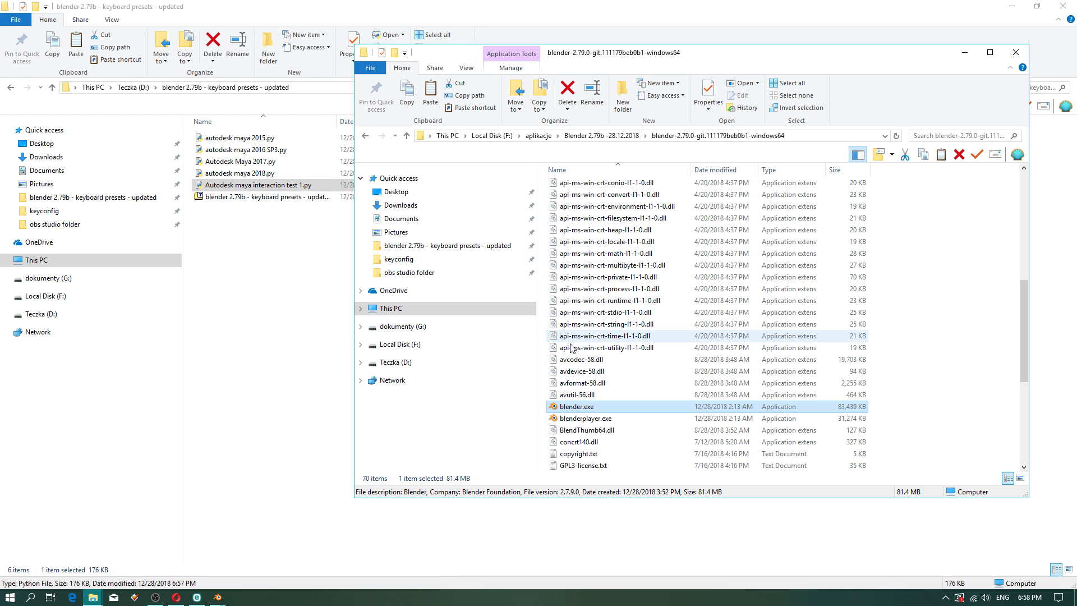
scroll(579, 349, up, 5)
scroll(579, 349, up, 3)
double_click(568, 187)
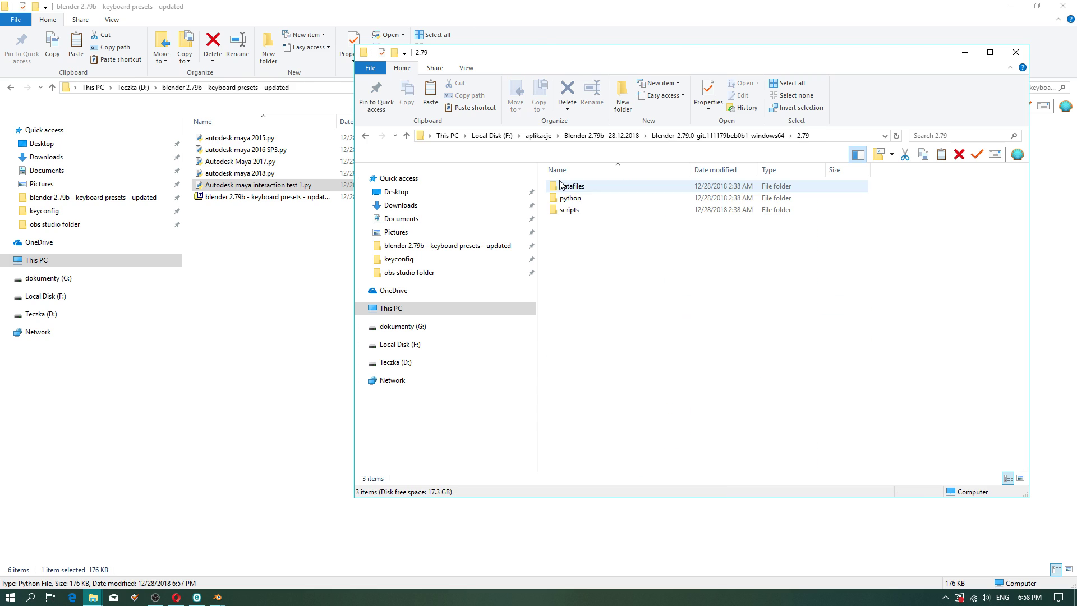
double_click(582, 211)
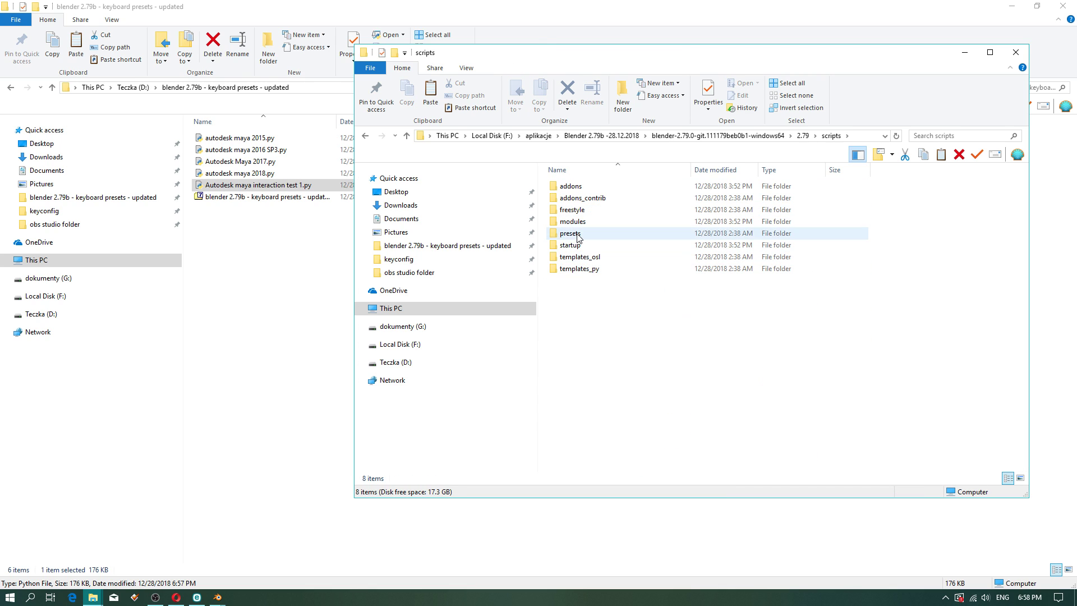
double_click(578, 235)
double_click(576, 294)
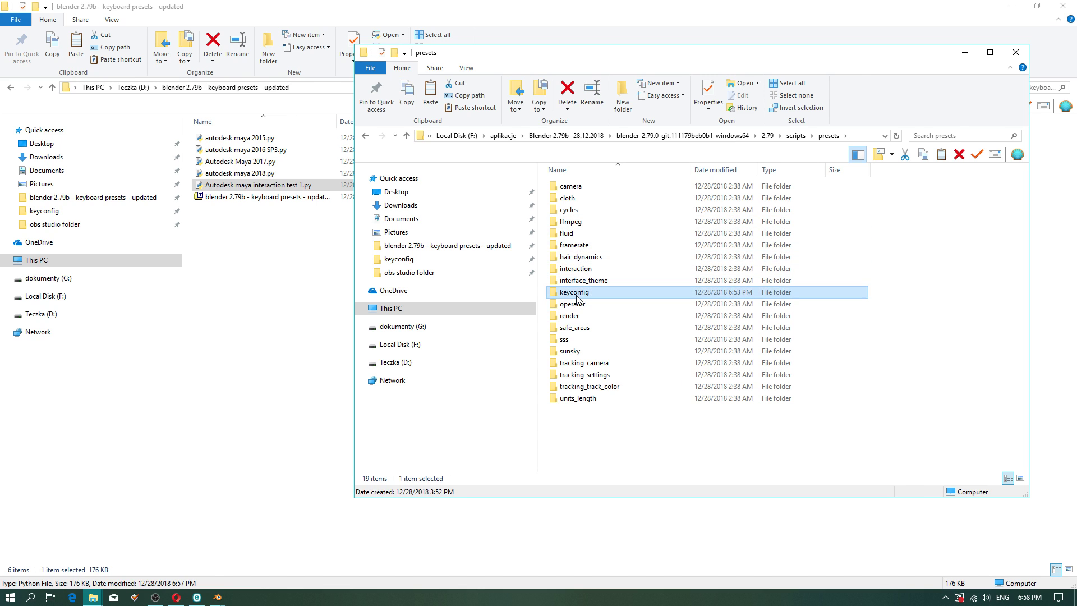
Paste the copied preset file into the keyconfig folder using the Explorer copy option and minimize both folder windows.
right_click(616, 309)
click(639, 396)
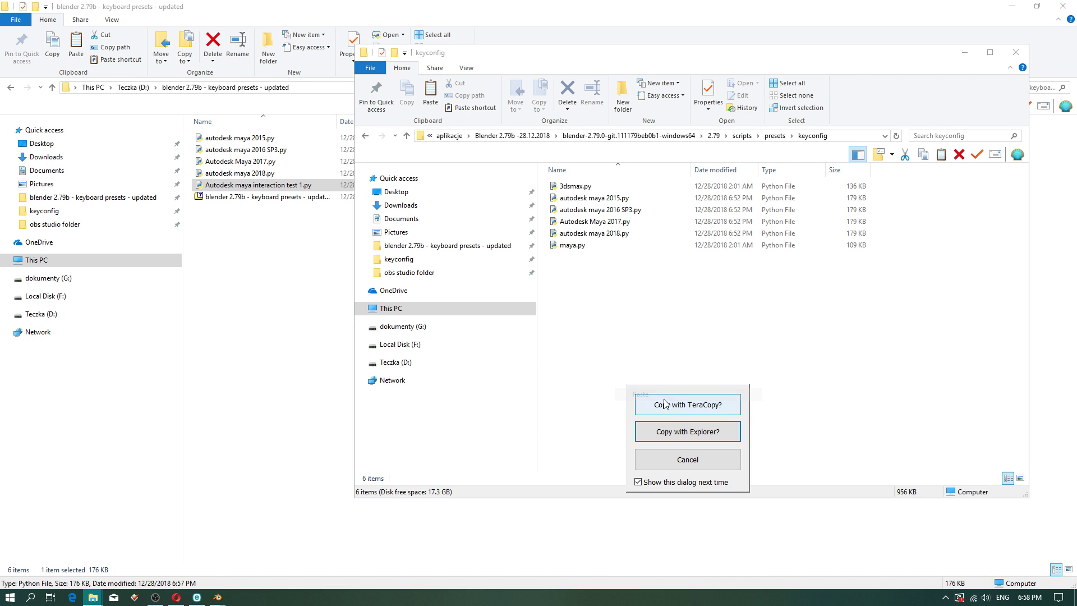
click(679, 432)
click(965, 52)
click(1012, 6)
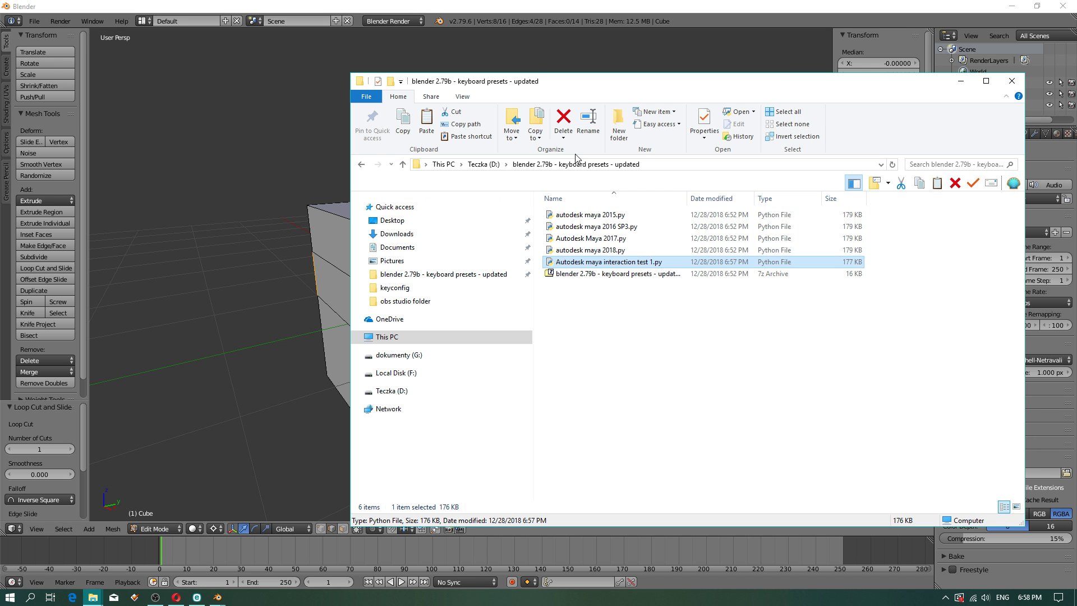
Return to Blender and set the key configuration in User Preferences to "Autodesk maya interaction test 1".
click(191, 112)
click(34, 20)
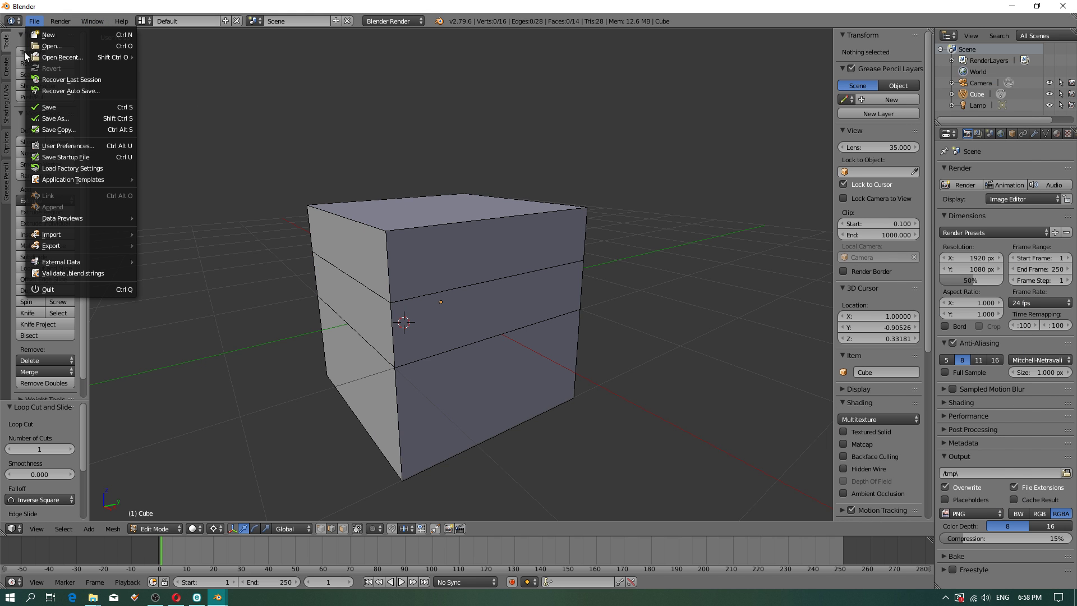
click(67, 147)
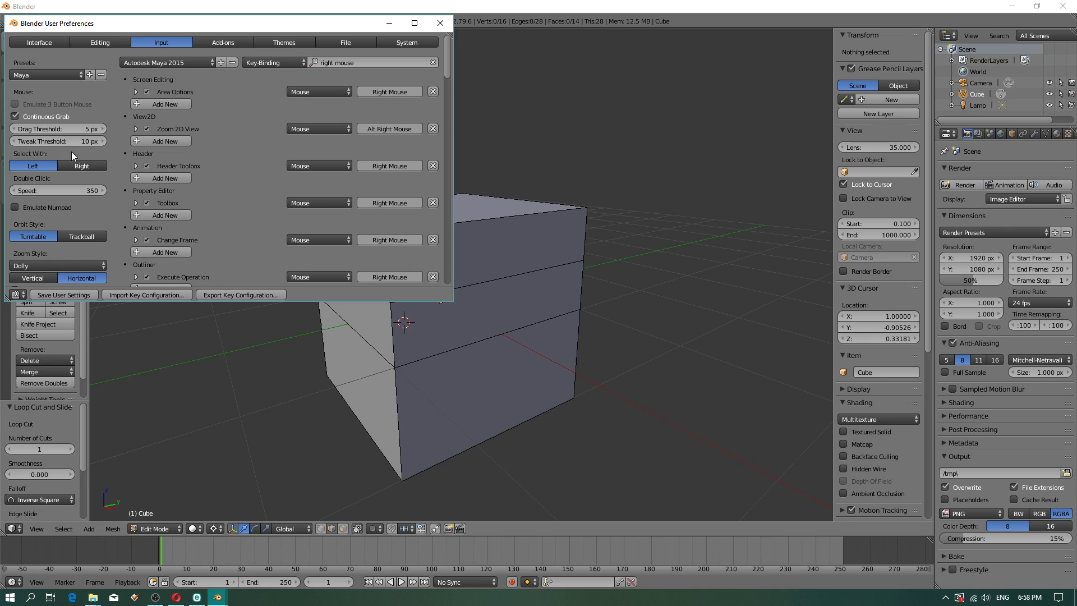
click(31, 75)
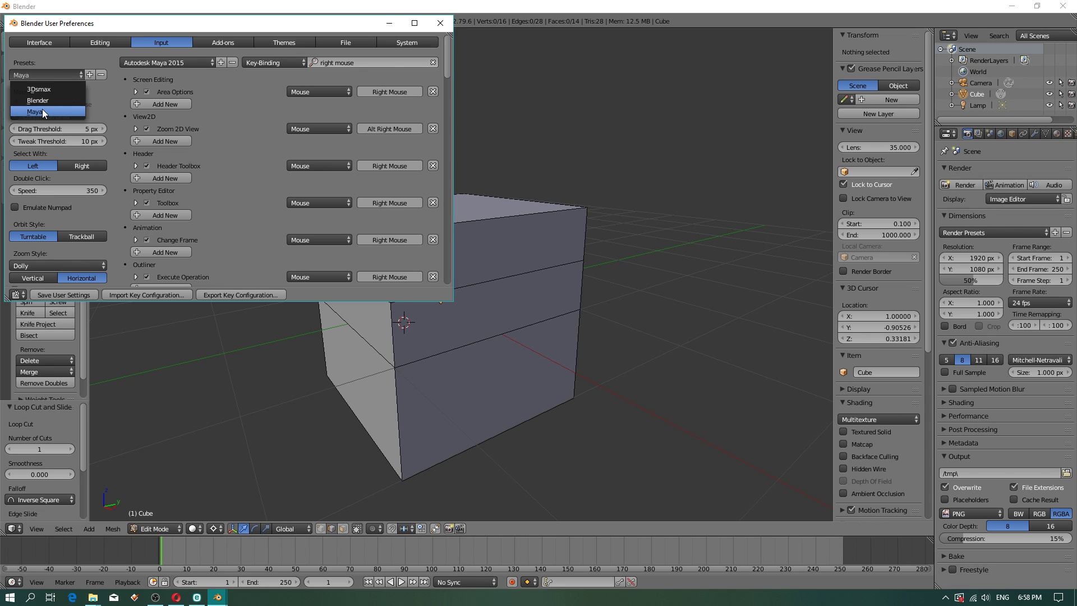
click(183, 62)
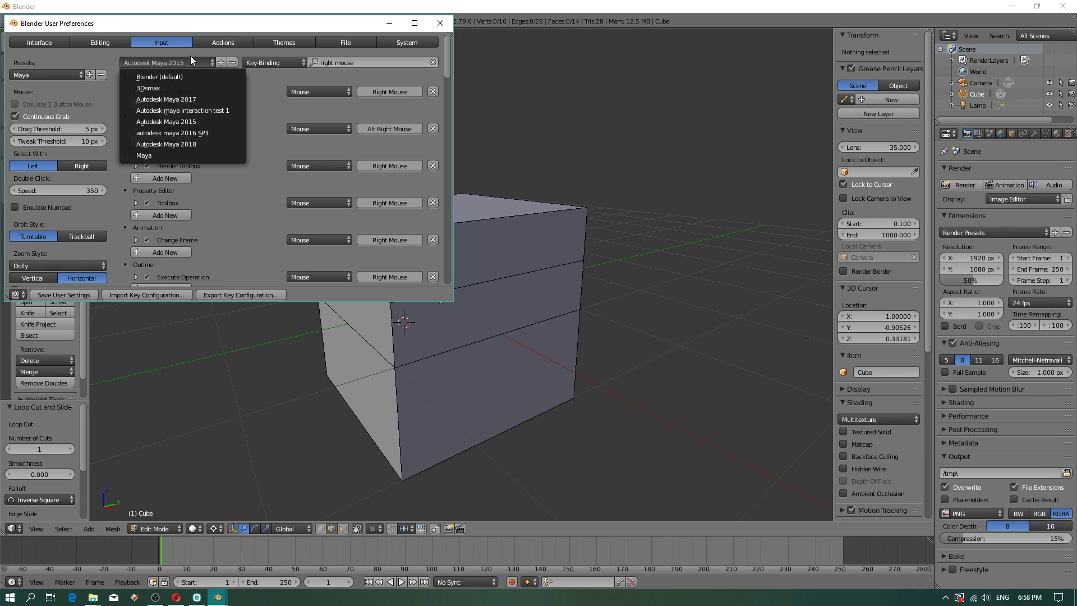
click(194, 112)
Test edge selection on the cube's loop cuts and select the short front vertical edge between the two loops.
click(391, 344)
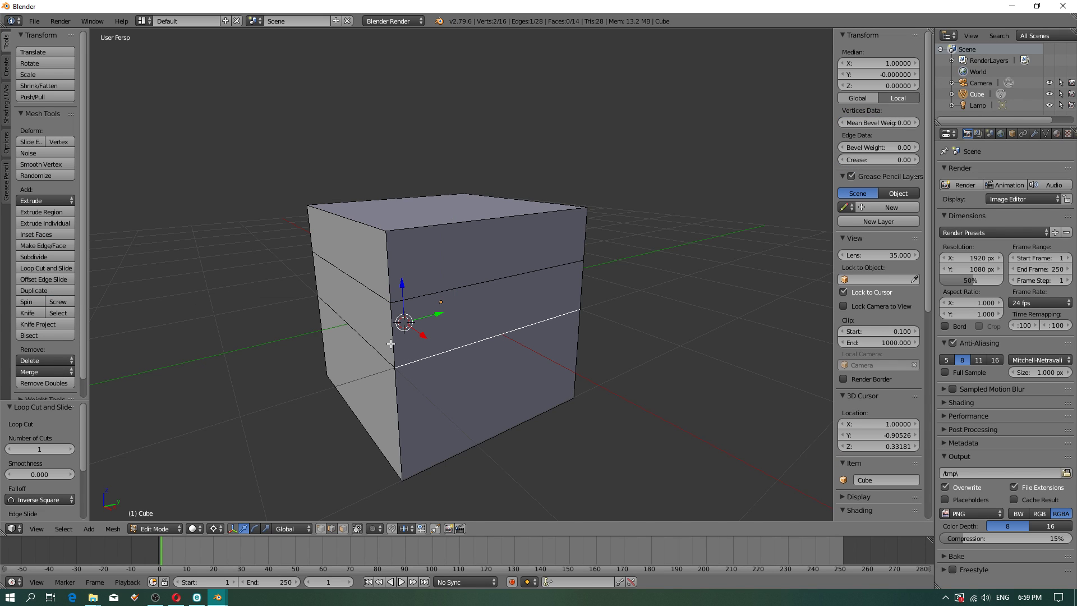
click(391, 343)
click(375, 338)
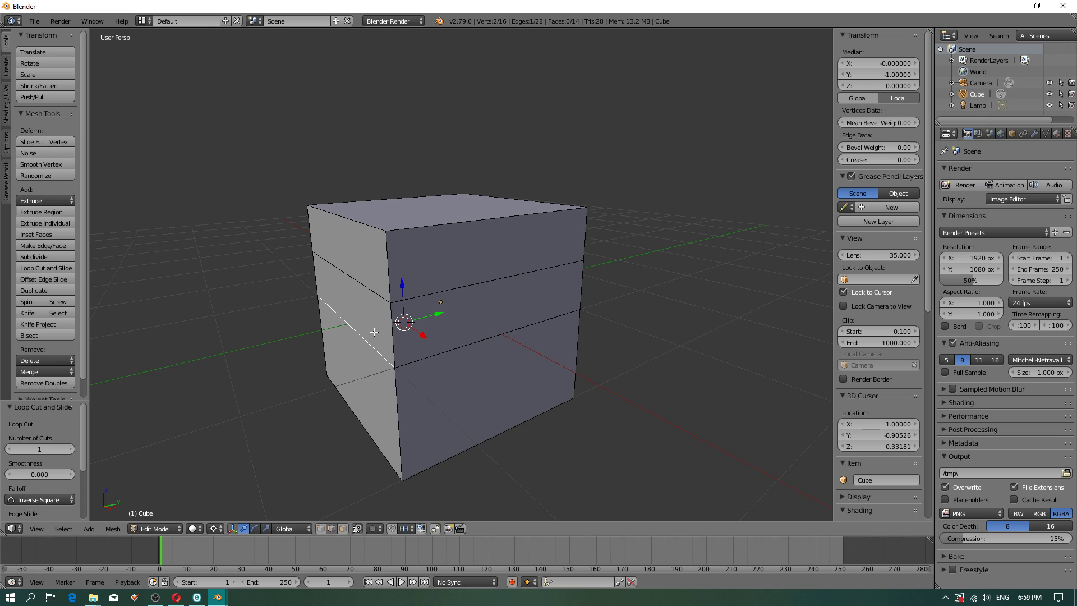
double_click(363, 341)
double_click(363, 341)
click(385, 349)
click(390, 348)
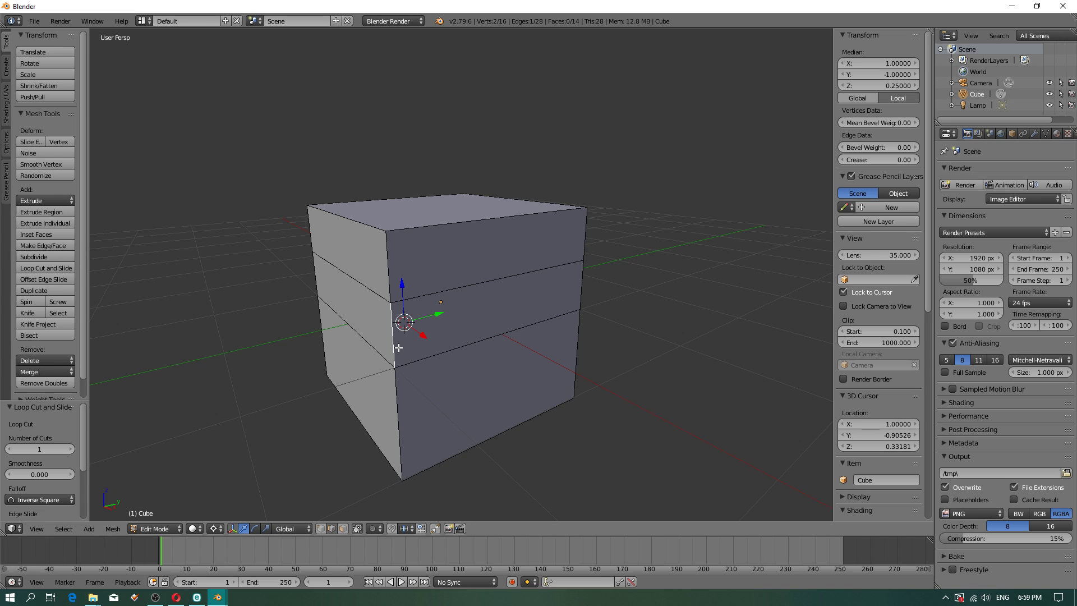